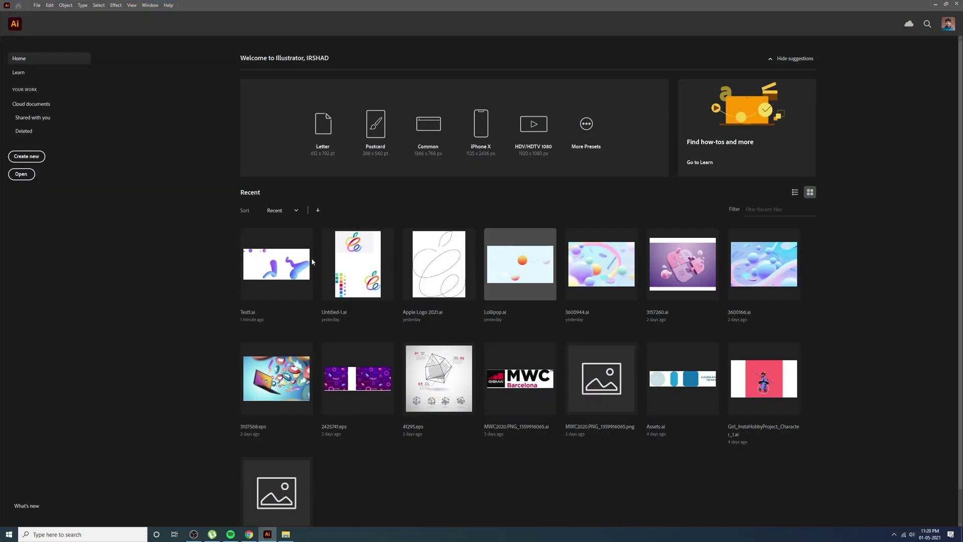
Create a new 1920 × 1080 pt landscape document from the Art & Illustration presets.
{"action": "left_click", "coordinate": [20, 157]}
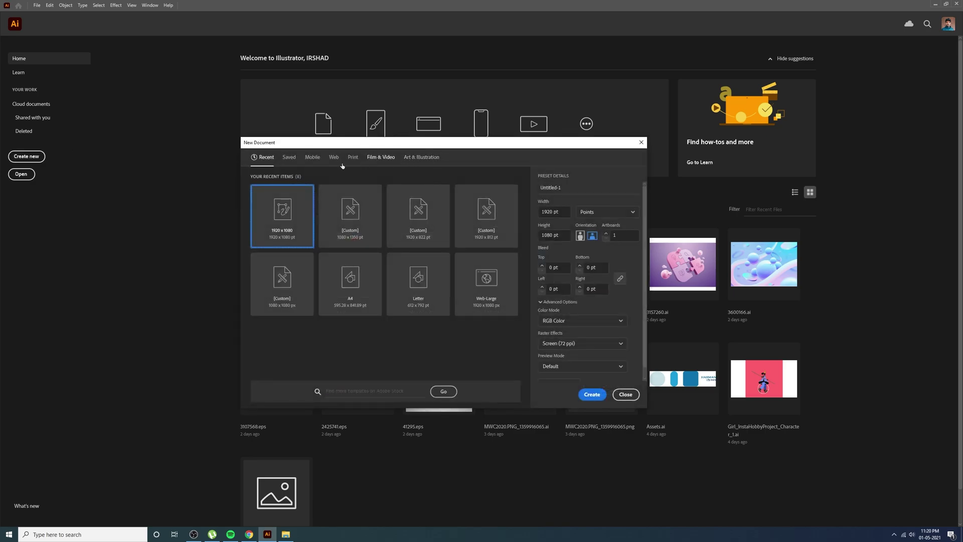
{"action": "left_click", "coordinate": [350, 216]}
{"action": "left_click", "coordinate": [418, 216]}
{"action": "left_click", "coordinate": [488, 228]}
{"action": "left_click", "coordinate": [418, 281]}
{"action": "left_click", "coordinate": [421, 157]}
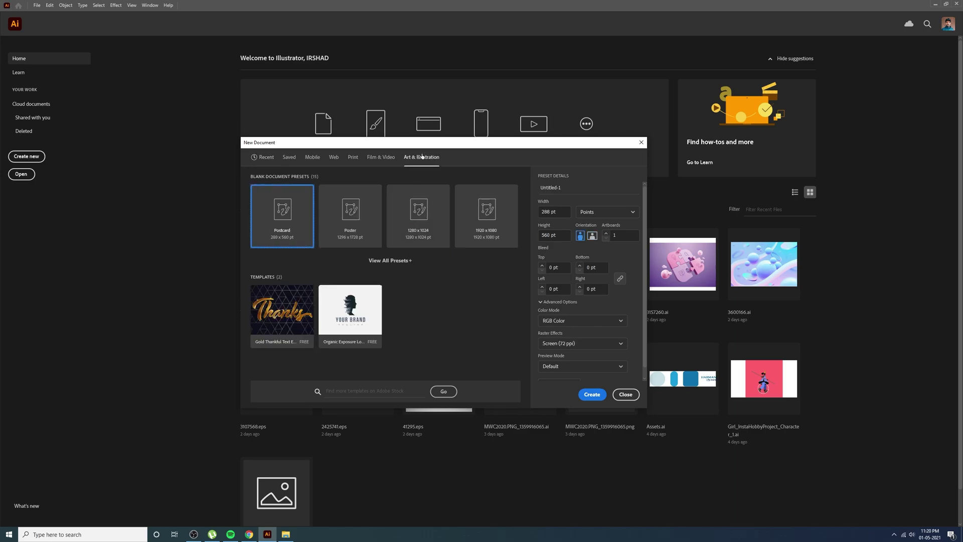
{"action": "left_click", "coordinate": [485, 223]}
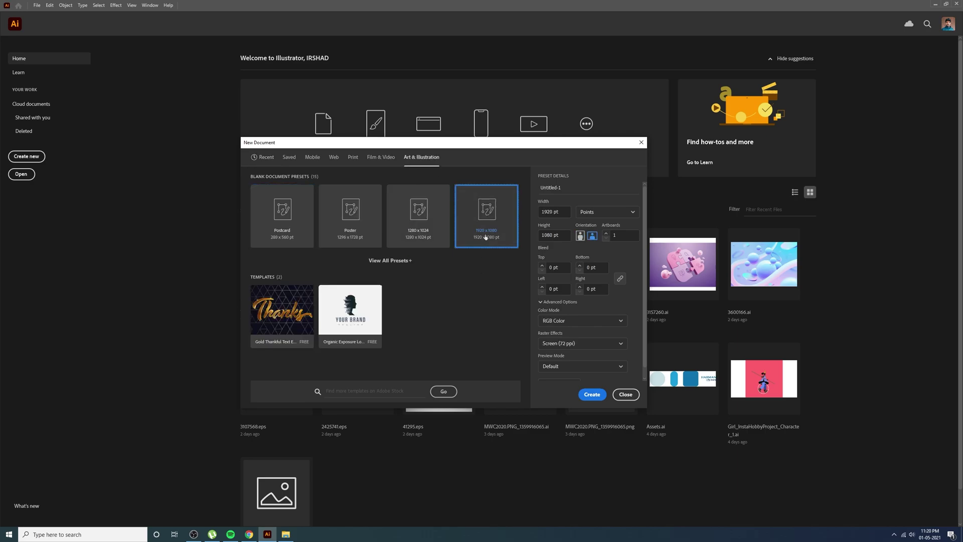
{"action": "left_click", "coordinate": [592, 395]}
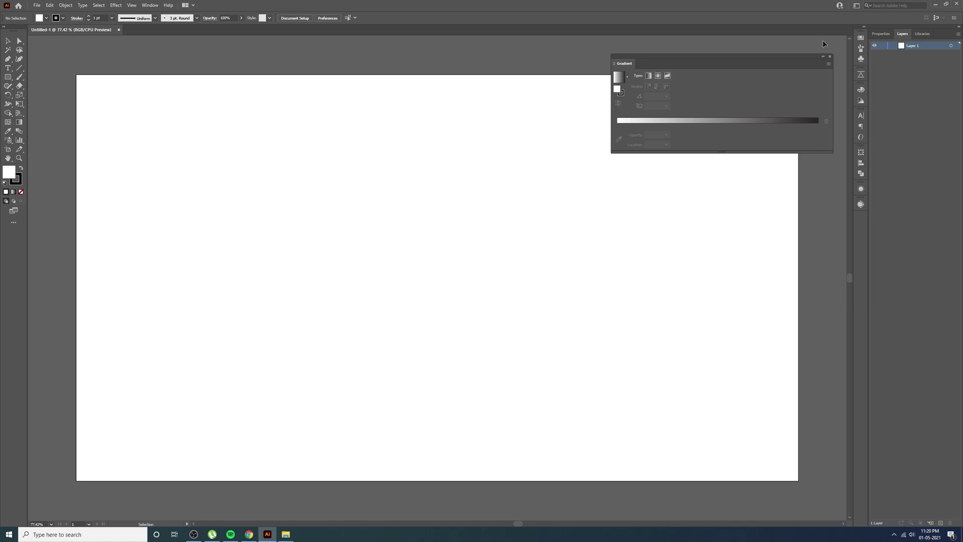
Close the Gradient panel, zoom out, and draw a star on the artboard with the Star Tool.
{"action": "left_click", "coordinate": [830, 57]}
{"action": "key", "text": "ctrl+minus"}
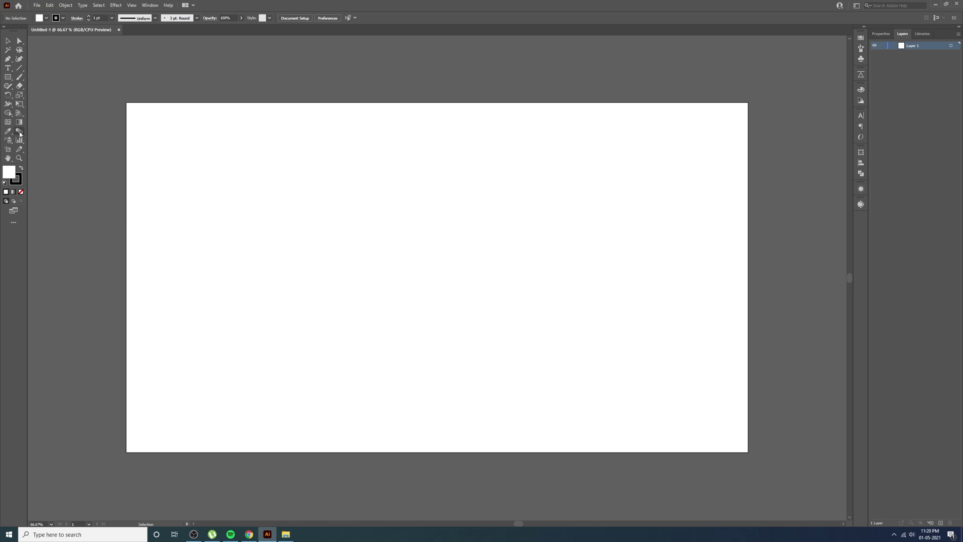
{"action": "left_click", "coordinate": [10, 79]}
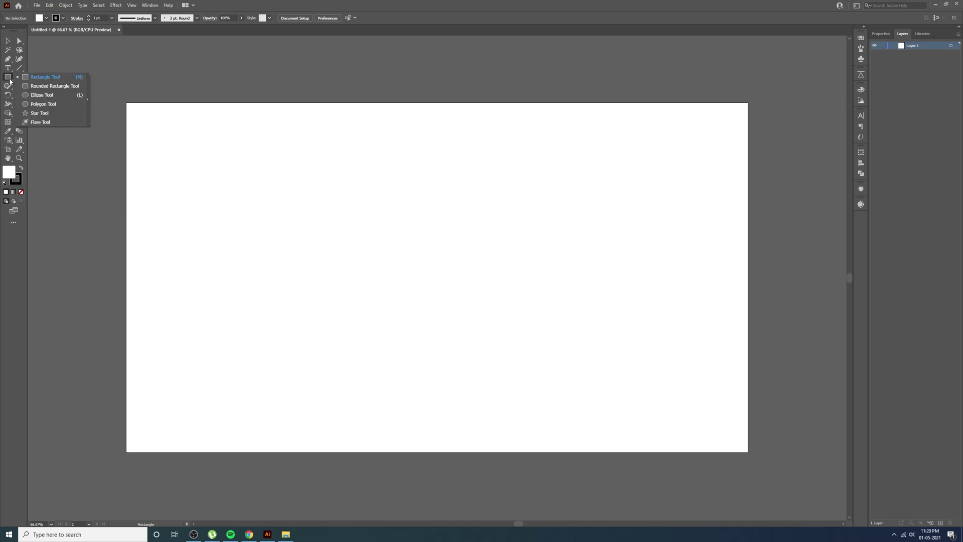
{"action": "left_click", "coordinate": [40, 113]}
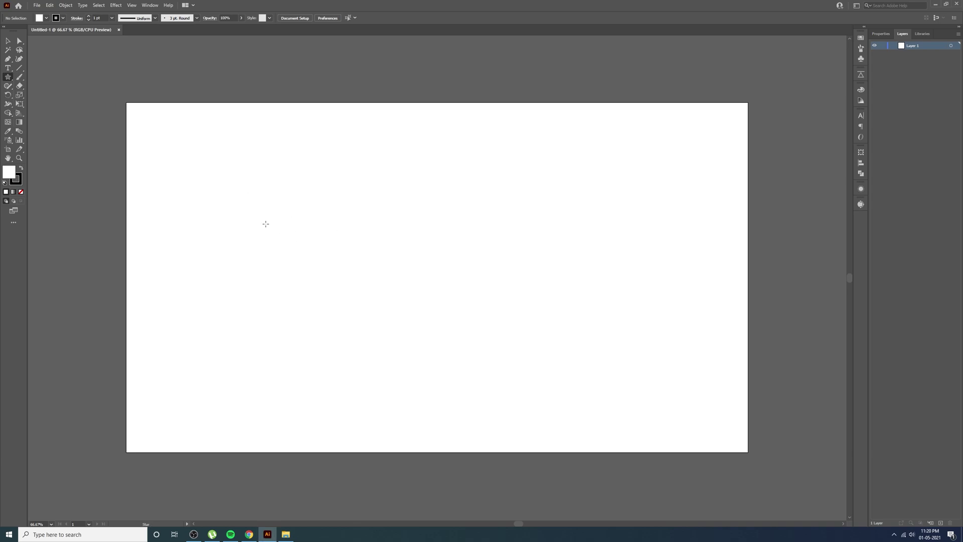
{"action": "mouse_move", "coordinate": [250, 215]}
{"action": "left_mouse_down"}
{"action": "mouse_move", "coordinate": [298, 287]}
{"action": "mouse_move", "coordinate": [286, 234]}
{"action": "left_mouse_up"}
{"action": "left_click", "coordinate": [7, 40]}
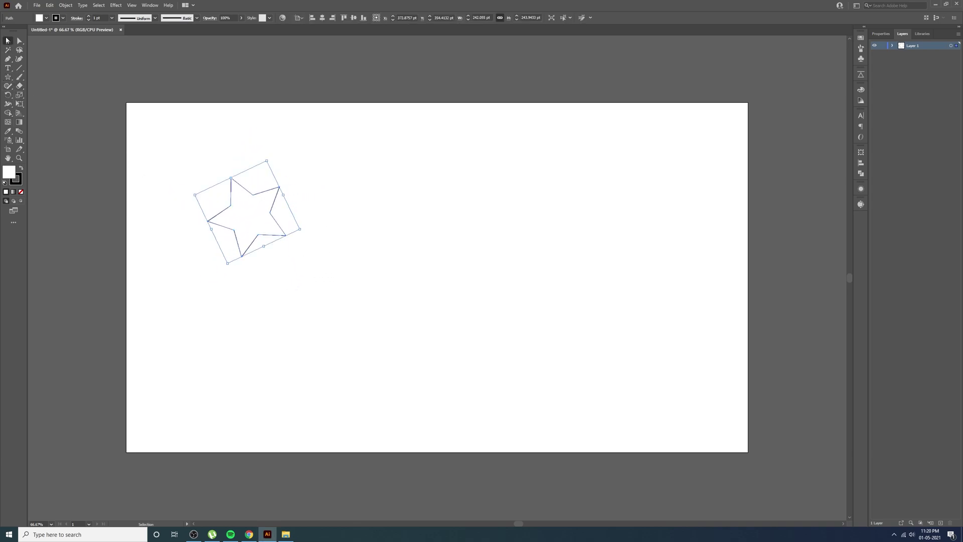
{"action": "left_click_drag", "start_coordinate": [226, 204], "coordinate": [317, 252]}
{"action": "left_click", "coordinate": [381, 295]}
{"action": "left_click", "coordinate": [338, 263]}
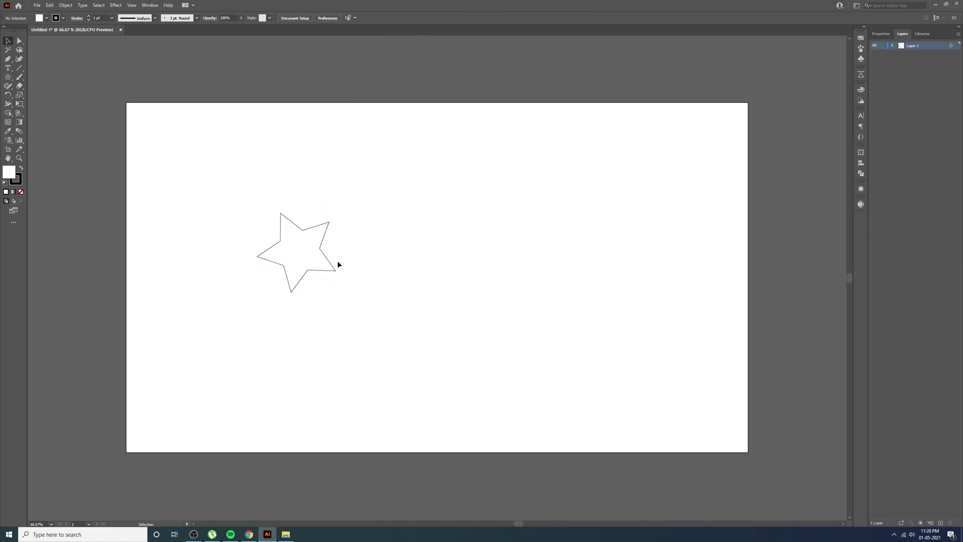
Remove the star's stroke, fill it with red DD4343, and move it down-left.
{"action": "left_click", "coordinate": [294, 255]}
{"action": "left_click", "coordinate": [20, 182]}
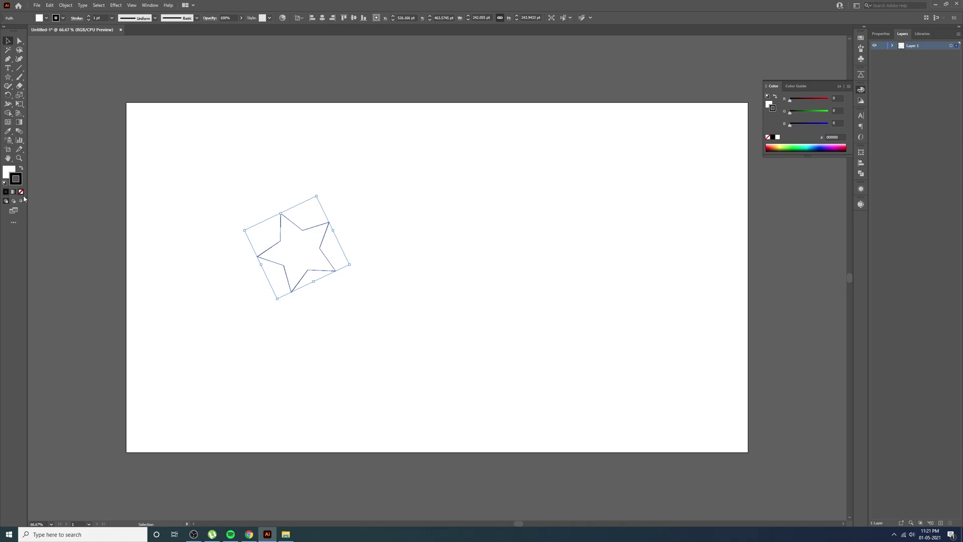
{"action": "left_click", "coordinate": [21, 192]}
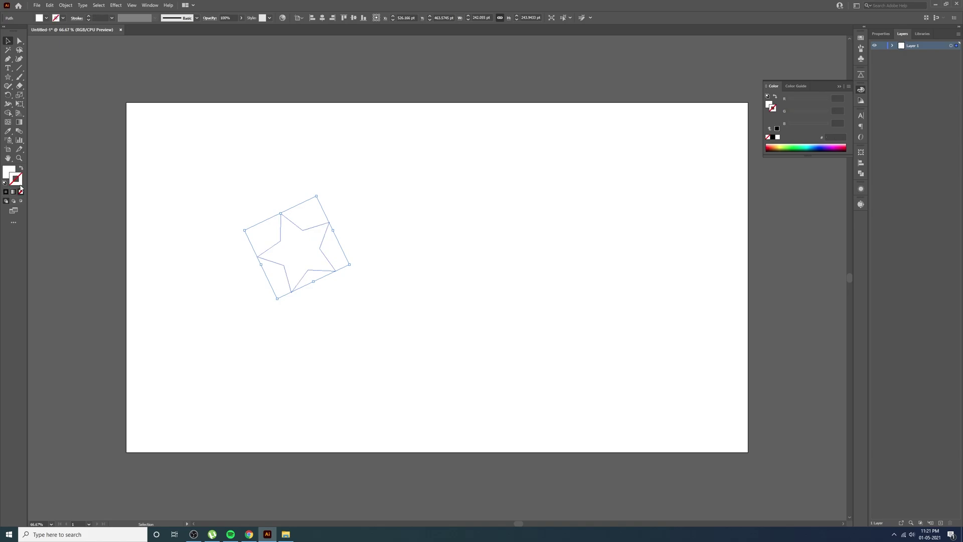
{"action": "left_click", "coordinate": [7, 170]}
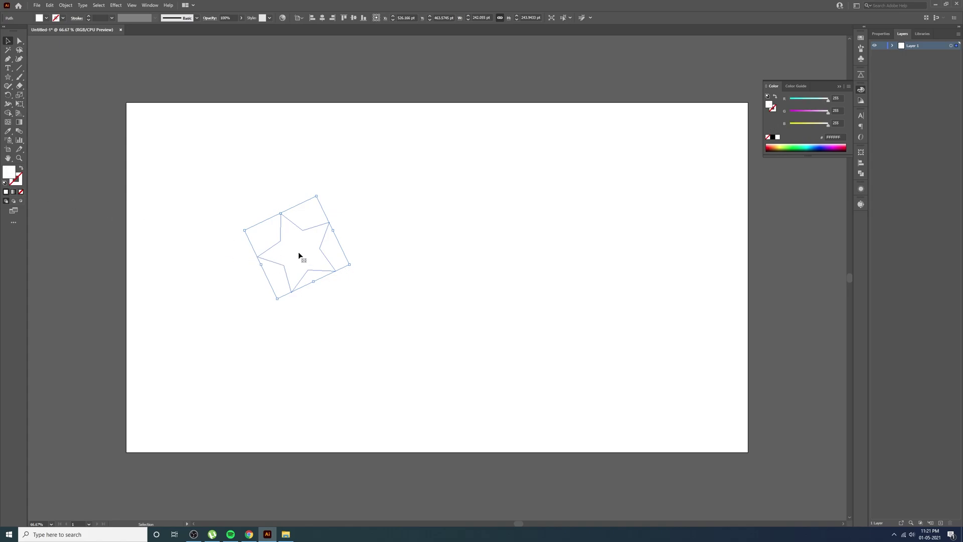
{"action": "double_click", "coordinate": [7, 173]}
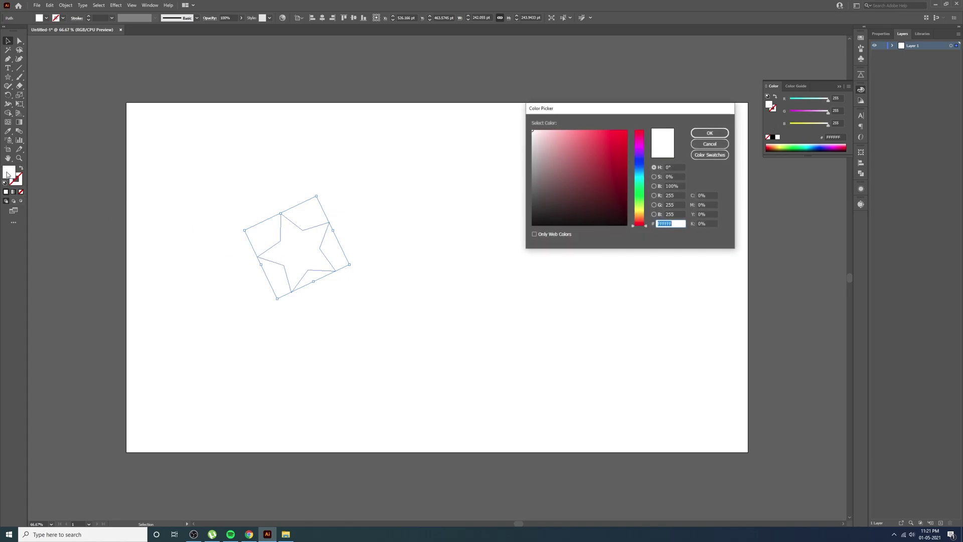
{"action": "left_click", "coordinate": [599, 142]}
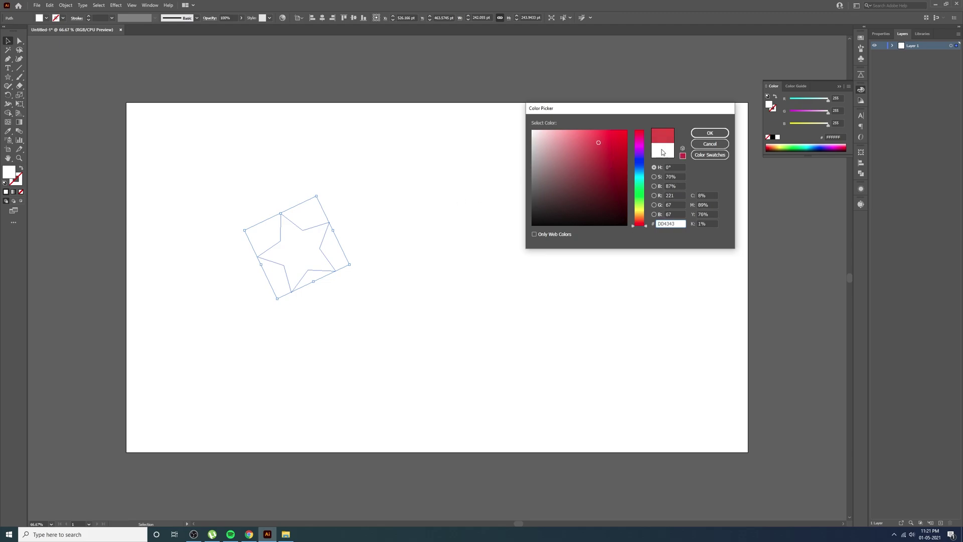
{"action": "left_click", "coordinate": [710, 133]}
{"action": "left_click", "coordinate": [416, 316]}
{"action": "left_click_drag", "start_coordinate": [281, 250], "coordinate": [244, 274]}
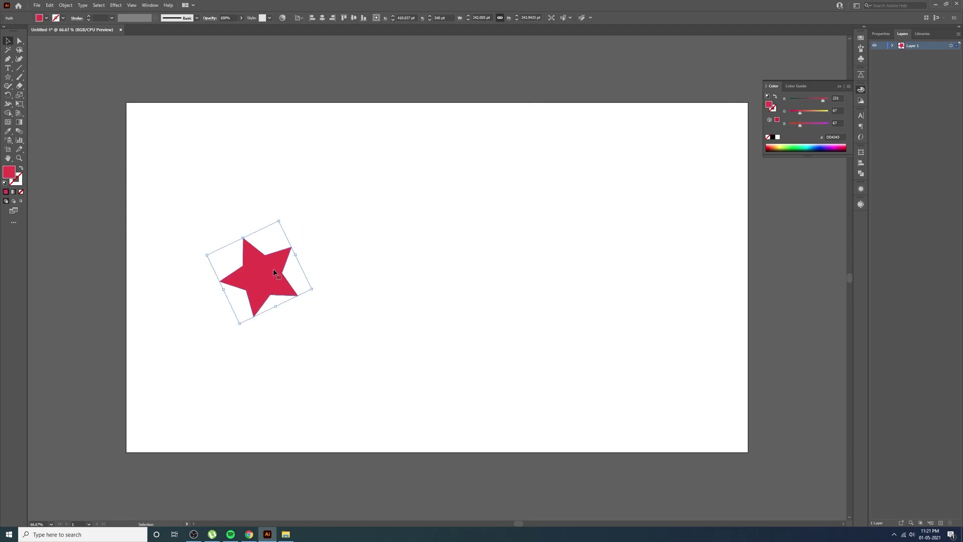
{"action": "left_click", "coordinate": [8, 77]}
Draw a rectangle right of the star and fill it with magenta FF0DEE.
{"action": "right_click", "coordinate": [9, 78]}
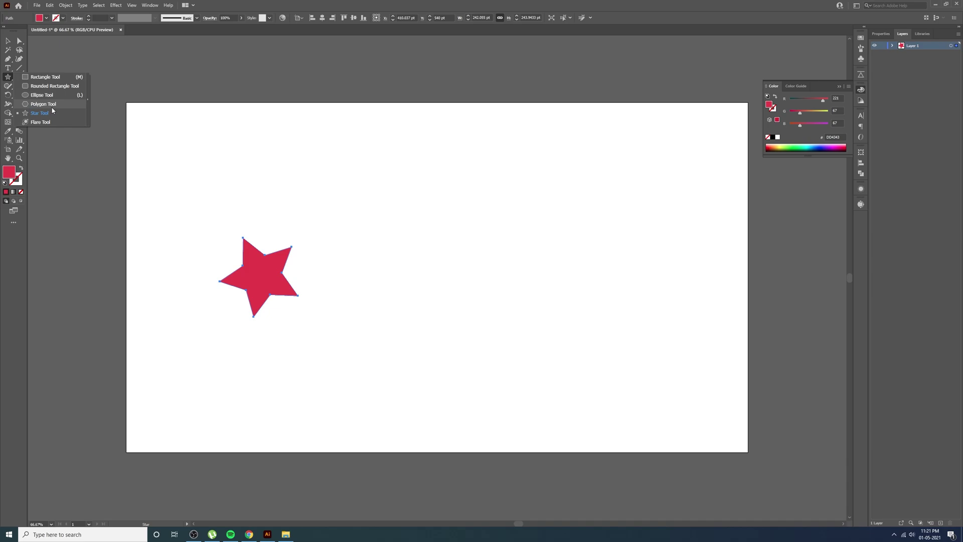
{"action": "left_click", "coordinate": [54, 79]}
{"action": "left_click_drag", "start_coordinate": [502, 233], "coordinate": [628, 336]}
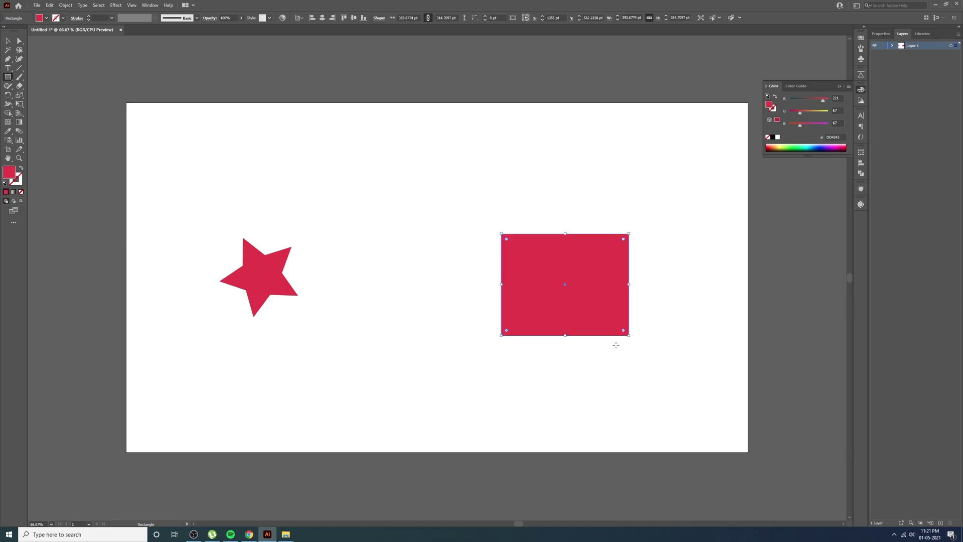
{"action": "double_click", "coordinate": [9, 172]}
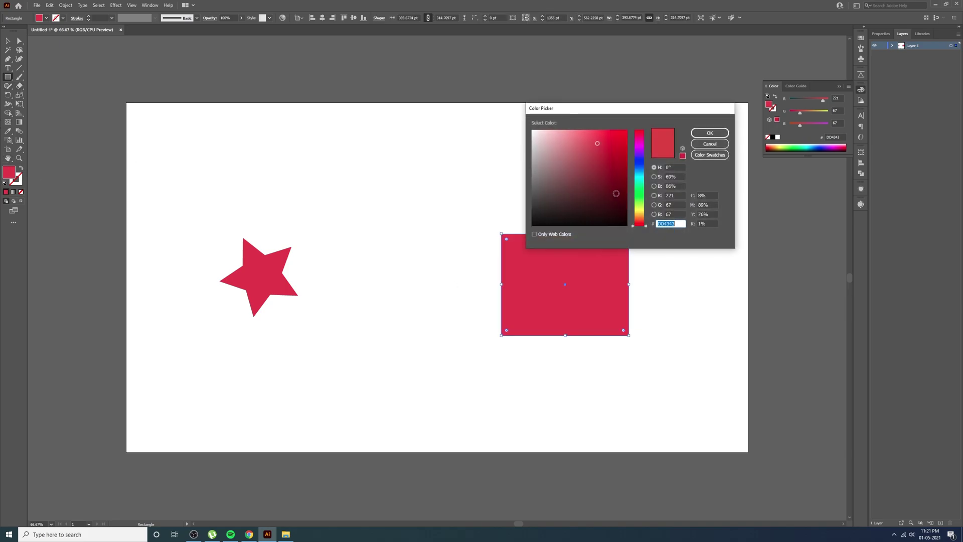
{"action": "left_click", "coordinate": [639, 144]}
{"action": "left_click", "coordinate": [623, 131]}
{"action": "left_click", "coordinate": [707, 132]}
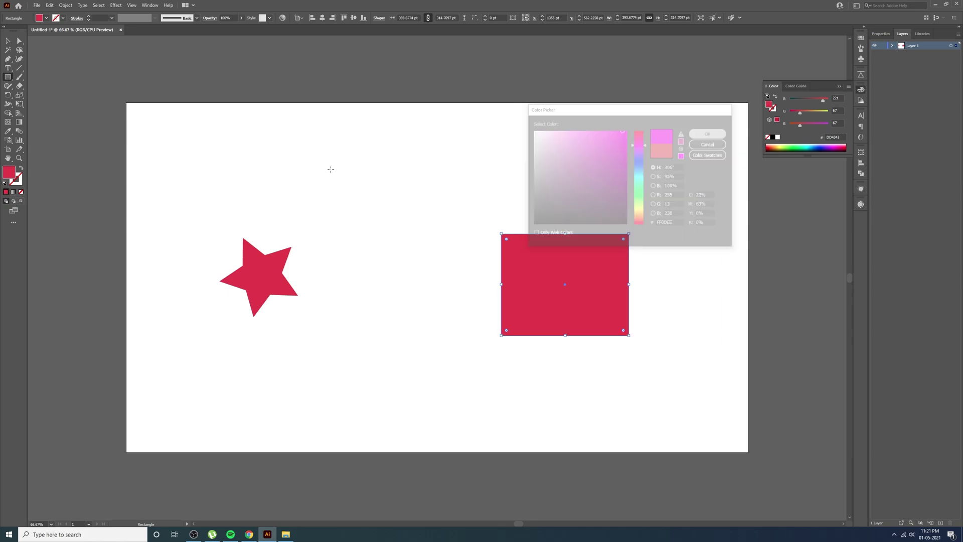
Nudge the rectangle slightly and marquee-select both the star and the rectangle.
{"action": "key", "text": "v"}
{"action": "left_click_drag", "start_coordinate": [626, 290], "coordinate": [605, 293]}
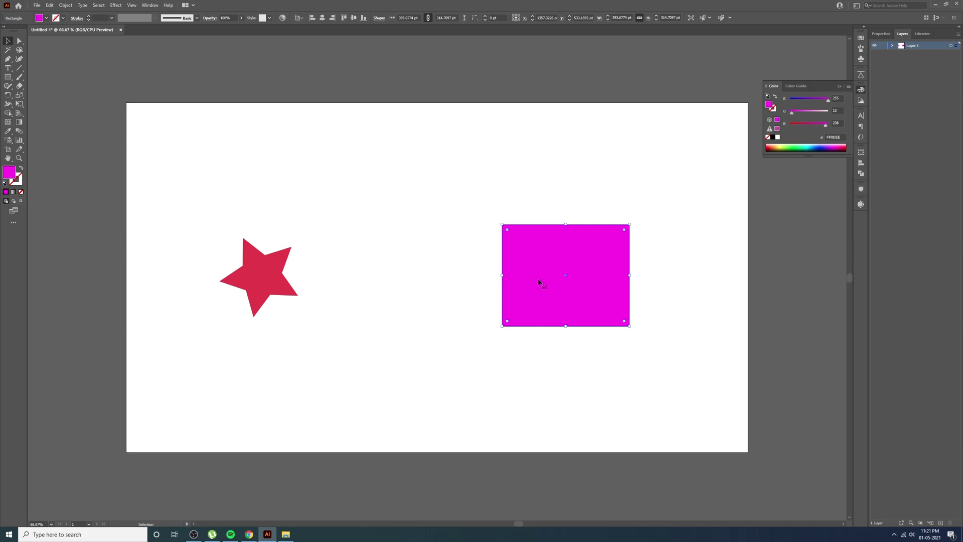
{"action": "left_click_drag", "start_coordinate": [187, 189], "coordinate": [685, 452]}
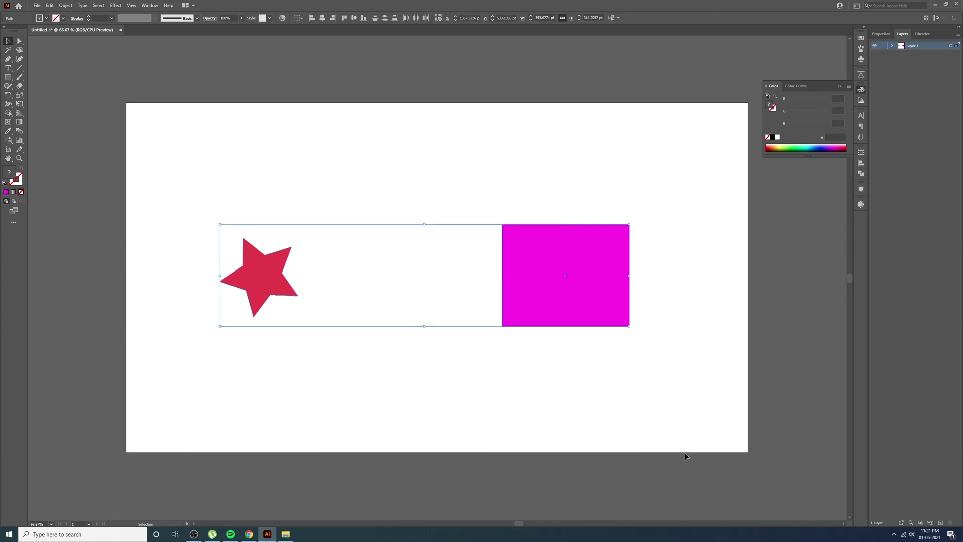
Blend the red star into the magenta rectangle and shift the blend slightly.
{"action": "left_click", "coordinate": [20, 132]}
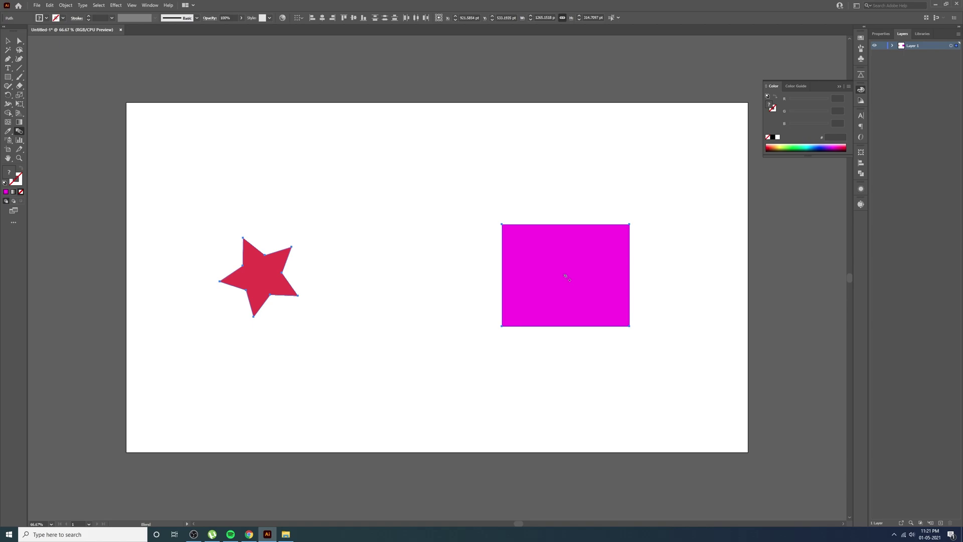
{"action": "left_click", "coordinate": [565, 276]}
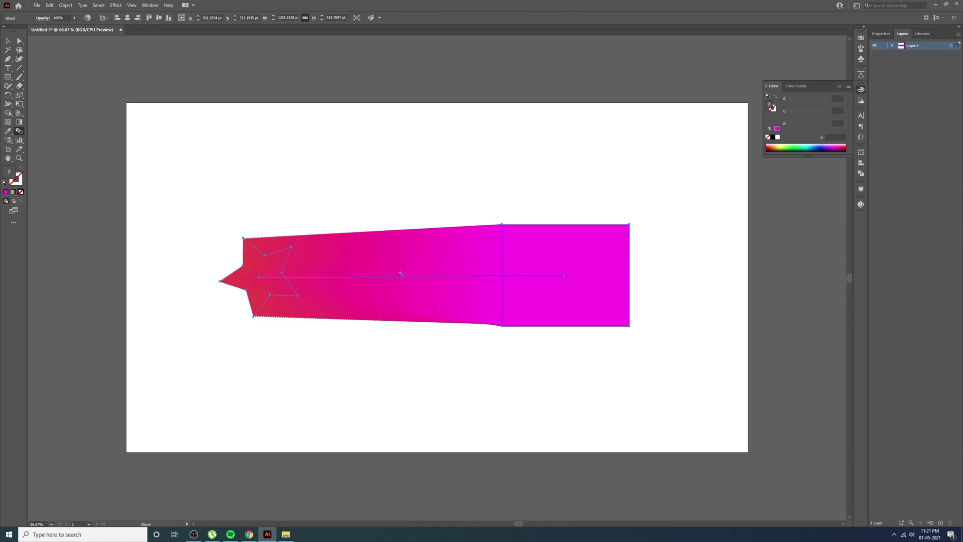
{"action": "left_click", "coordinate": [8, 41]}
{"action": "mouse_move", "coordinate": [434, 286]}
{"action": "left_mouse_down"}
{"action": "mouse_move", "coordinate": [492, 298]}
{"action": "mouse_move", "coordinate": [411, 291]}
{"action": "mouse_move", "coordinate": [431, 291]}
{"action": "left_mouse_up"}
Set blend spacing to Specified Steps, previewing 55, 105 and 135 steps before confirming.
{"action": "double_click", "coordinate": [18, 133]}
{"action": "left_click_drag", "start_coordinate": [497, 122], "coordinate": [514, 127]}
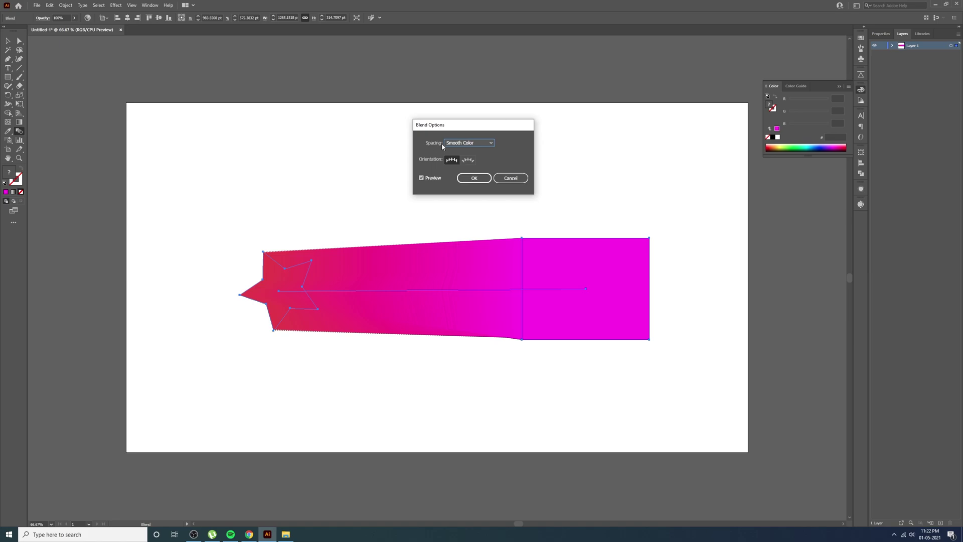
{"action": "left_click", "coordinate": [471, 145]}
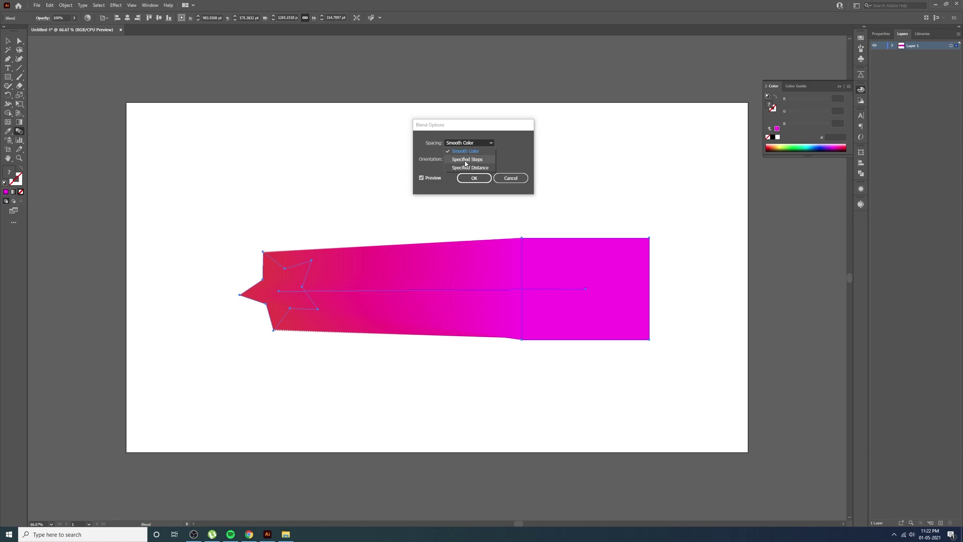
{"action": "left_click", "coordinate": [470, 160]}
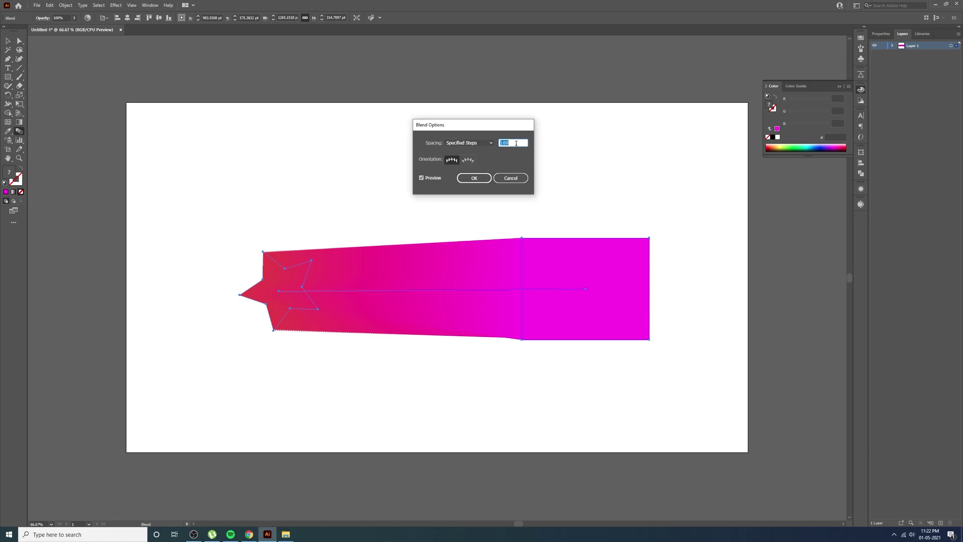
{"action": "type", "text": "50"}
{"action": "key", "text": "BackSpace"}
{"action": "key", "text": "BackSpace"}
{"action": "type", "text": "15"}
{"action": "key", "text": "Tab"}
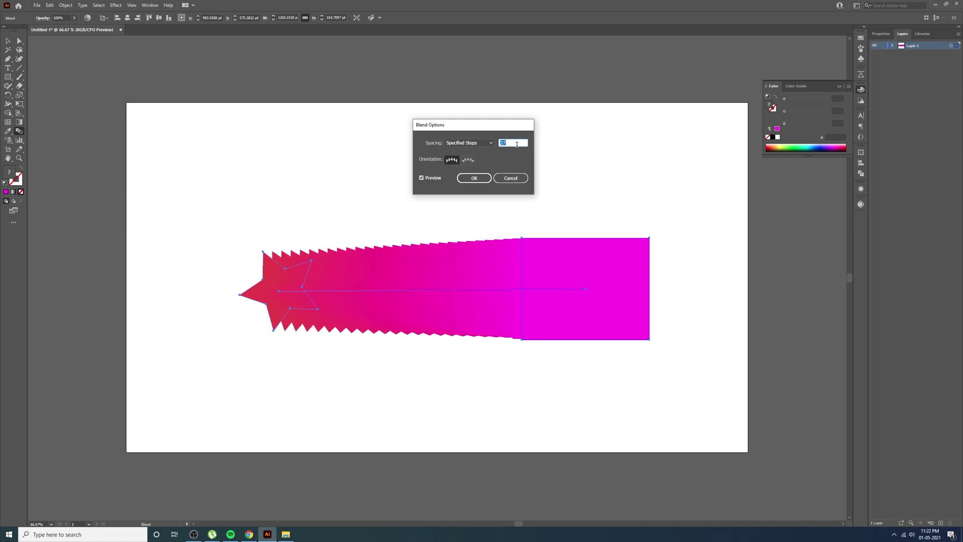
{"action": "type", "text": "4"}
{"action": "key", "text": "Tab"}
{"action": "type", "text": "1"}
{"action": "key", "text": "Tab"}
{"action": "type", "text": "2"}
{"action": "key", "text": "Tab"}
{"action": "type", "text": "3"}
{"action": "key", "text": "Tab"}
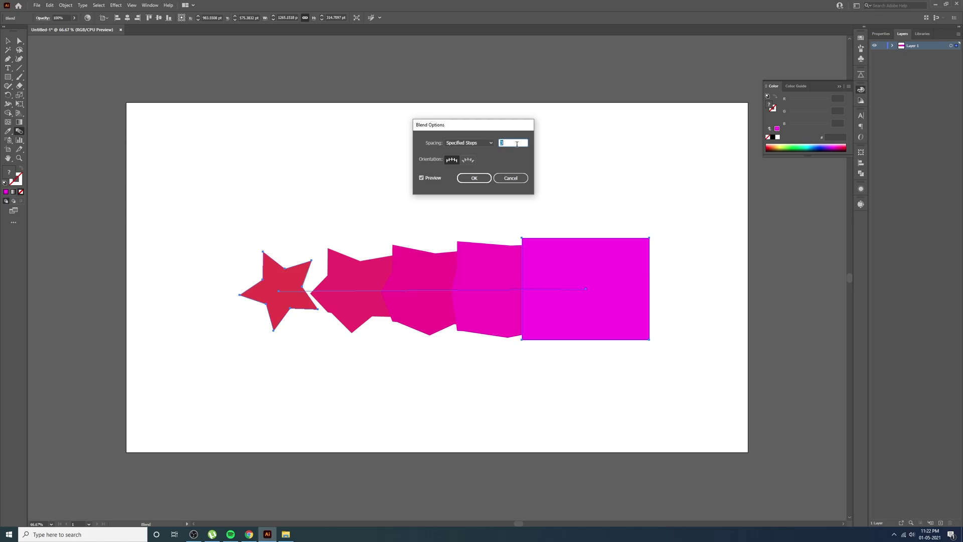
{"action": "type", "text": "55"}
{"action": "key", "text": "Tab"}
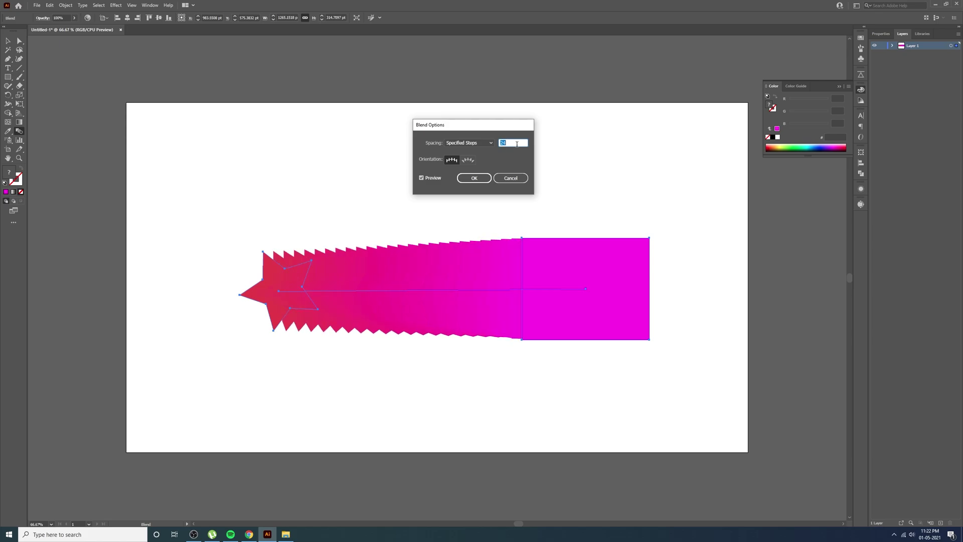
{"action": "type", "text": "105"}
{"action": "key", "text": "Tab"}
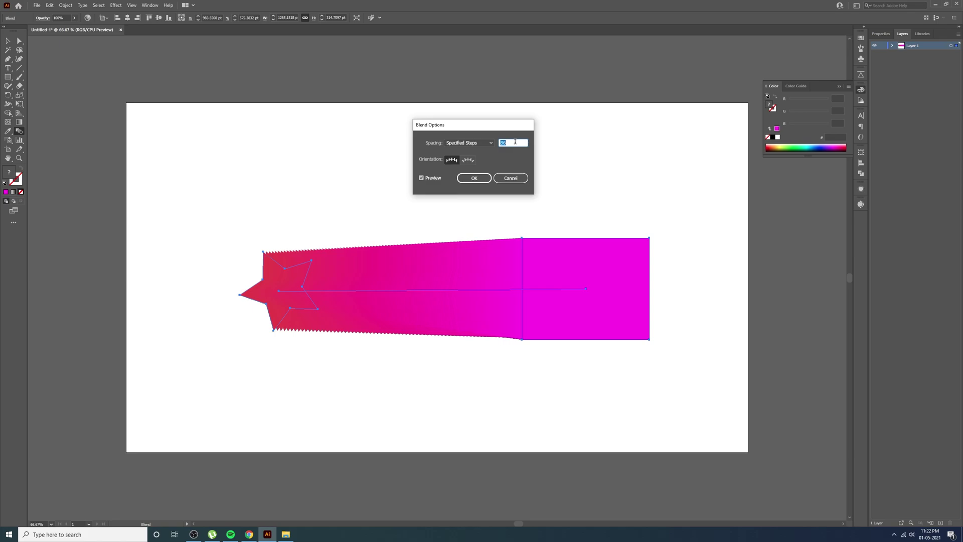
{"action": "type", "text": "135"}
{"action": "key", "text": "Tab"}
{"action": "left_click", "coordinate": [474, 178]}
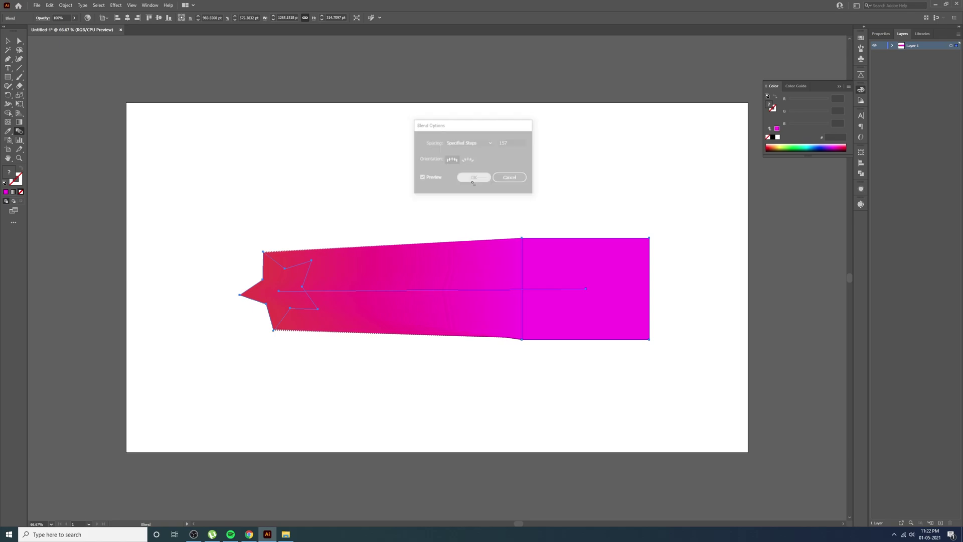
Marquee-select the star blend and delete it.
{"action": "left_click", "coordinate": [8, 41]}
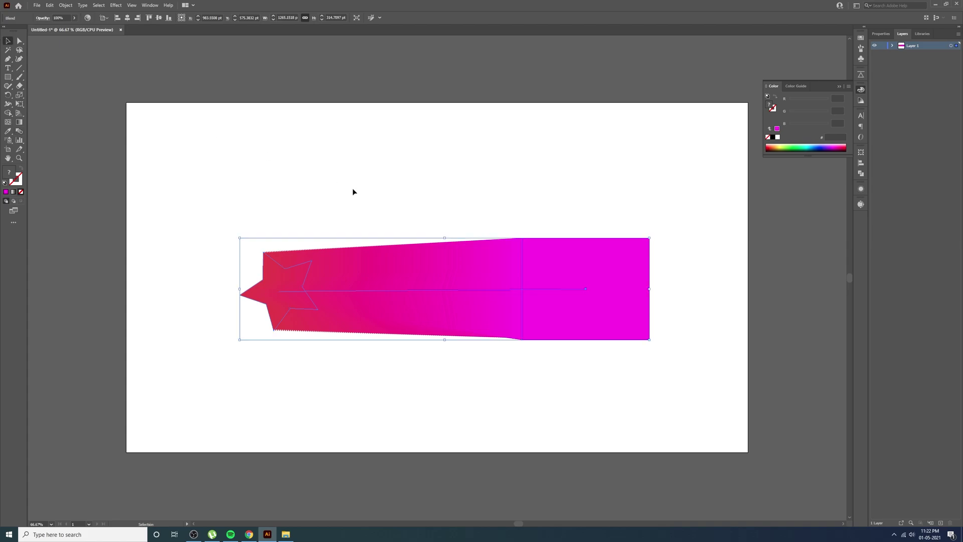
{"action": "left_click_drag", "start_coordinate": [217, 213], "coordinate": [728, 459]}
{"action": "key", "text": "Delete"}
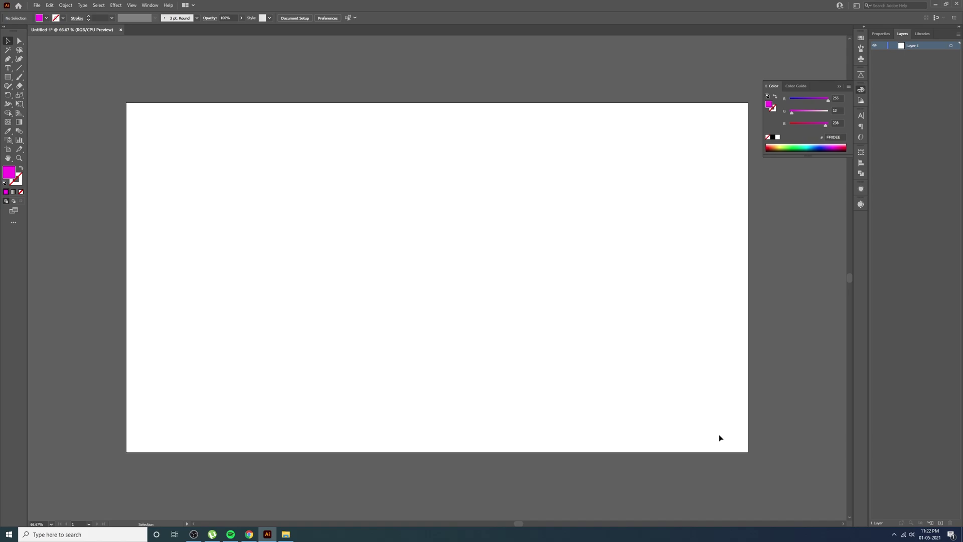
{"action": "scroll", "coordinate": [576, 203], "scroll_direction": "up", "scroll_amount": 1}
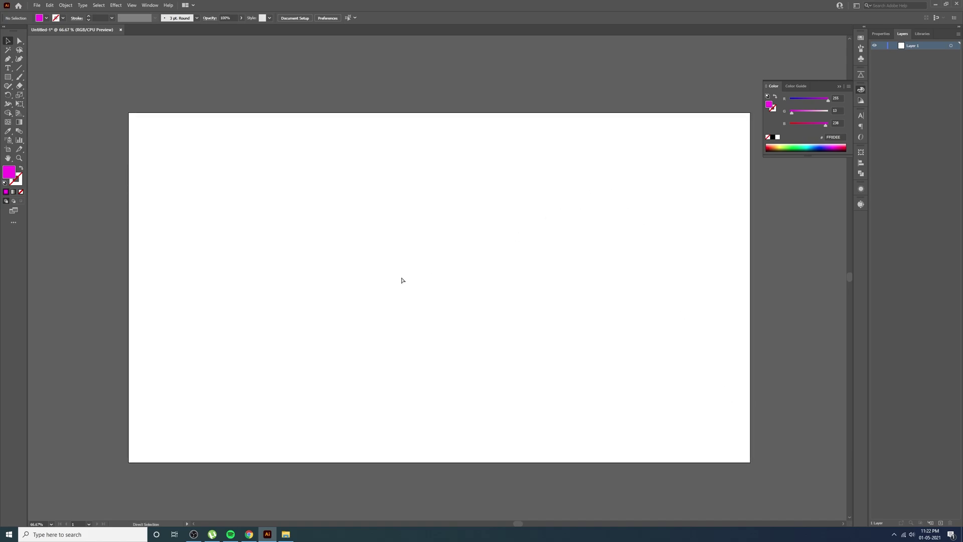
Paste the four gradient circles and move them to the artboard's top-left edge.
{"action": "key", "text": "ctrl+v"}
{"action": "left_click_drag", "start_coordinate": [409, 277], "coordinate": [195, 143]}
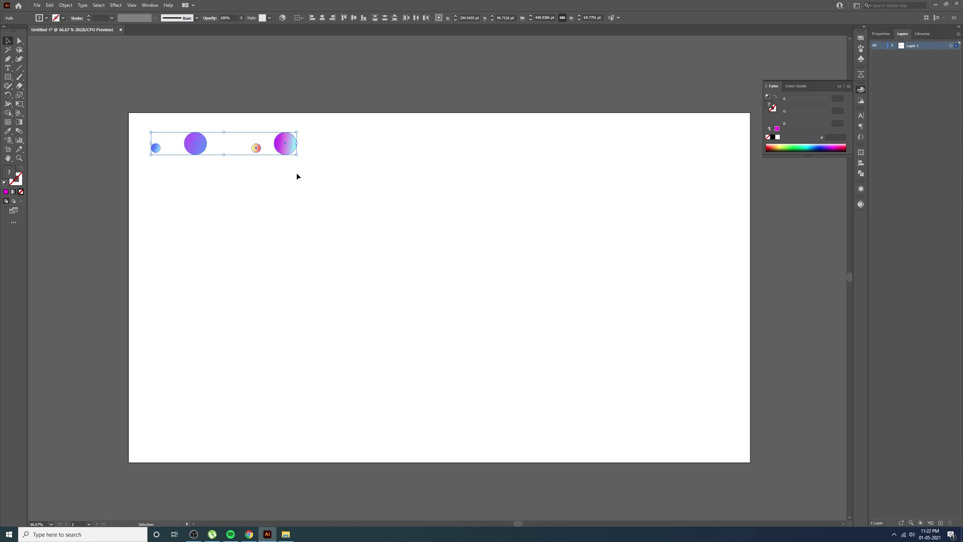
{"action": "scroll", "coordinate": [297, 176], "scroll_direction": "up", "scroll_amount": 1}
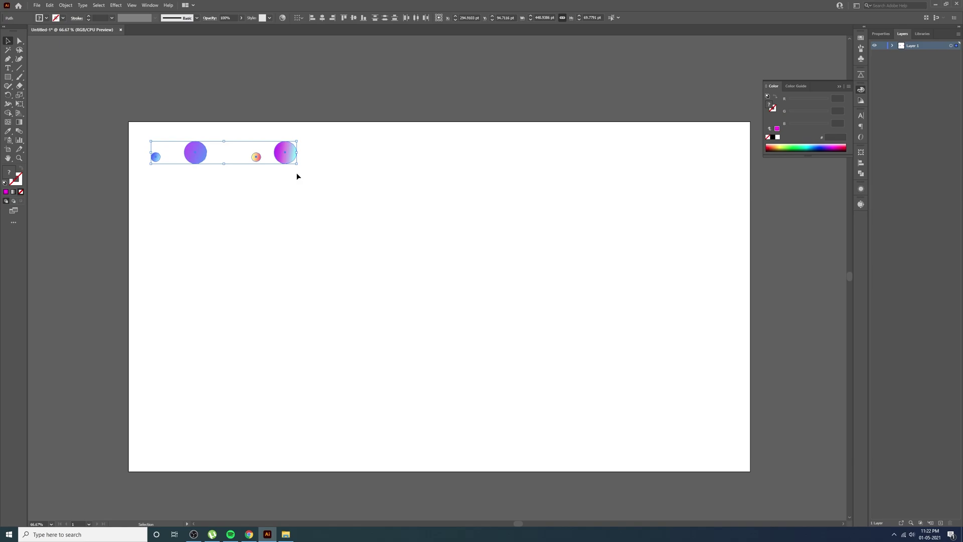
{"action": "left_click", "coordinate": [299, 185]}
{"action": "scroll", "coordinate": [376, 284], "scroll_direction": "down", "scroll_amount": 2}
{"action": "scroll", "coordinate": [376, 266], "scroll_direction": "up", "scroll_amount": 1}
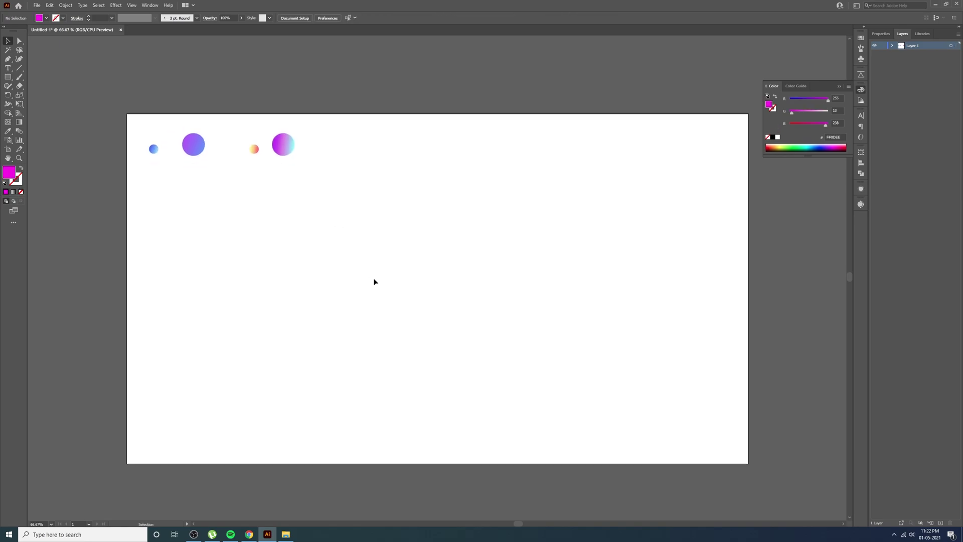
Draw a magenta circle near the artboard's lower centre with the Ellipse tool.
{"action": "left_click", "coordinate": [8, 78]}
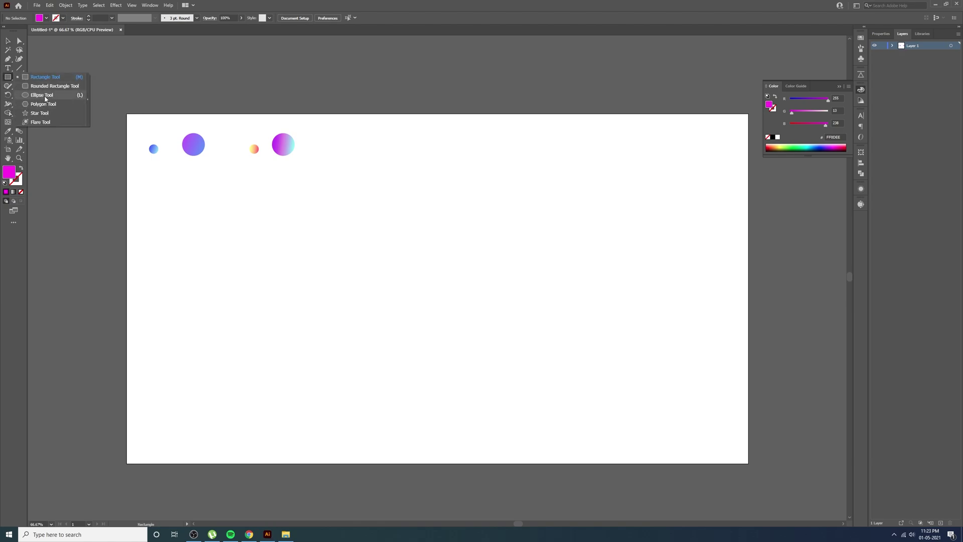
{"action": "left_click", "coordinate": [42, 96]}
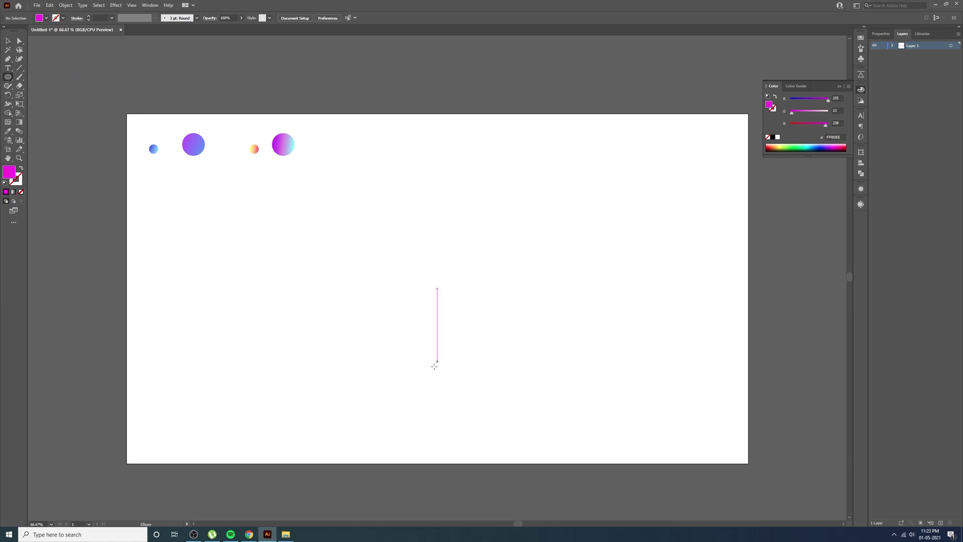
{"action": "left_click_drag", "start_coordinate": [349, 357], "coordinate": [388, 393]}
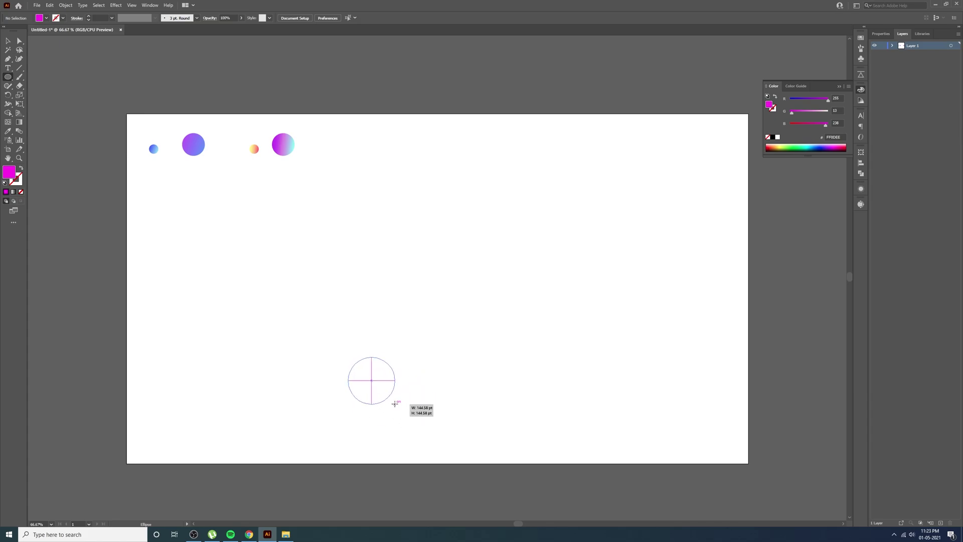
{"action": "left_click_drag", "start_coordinate": [365, 365], "coordinate": [418, 419]}
{"action": "left_click_drag", "start_coordinate": [421, 368], "coordinate": [371, 430]}
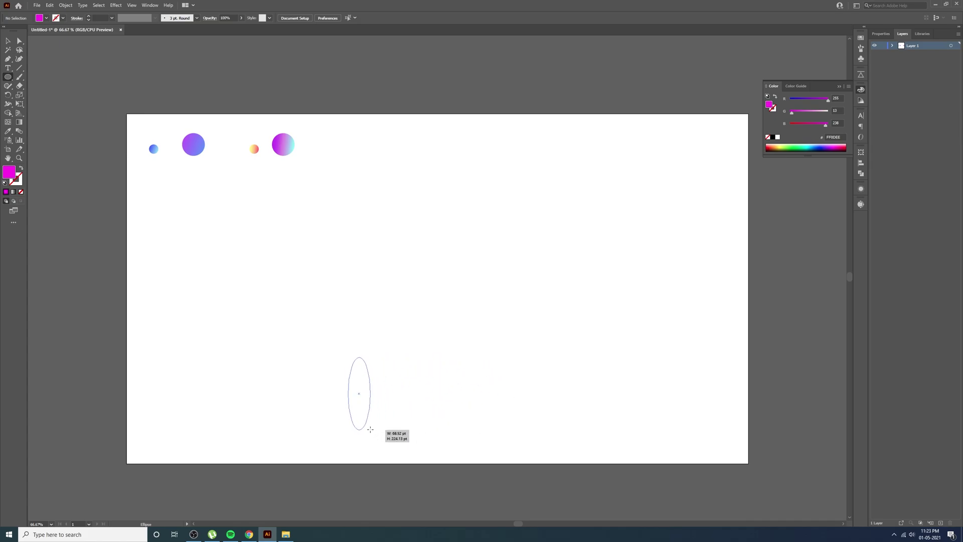
{"action": "left_click_drag", "start_coordinate": [370, 430], "coordinate": [394, 400]}
{"action": "key", "text": "v"}
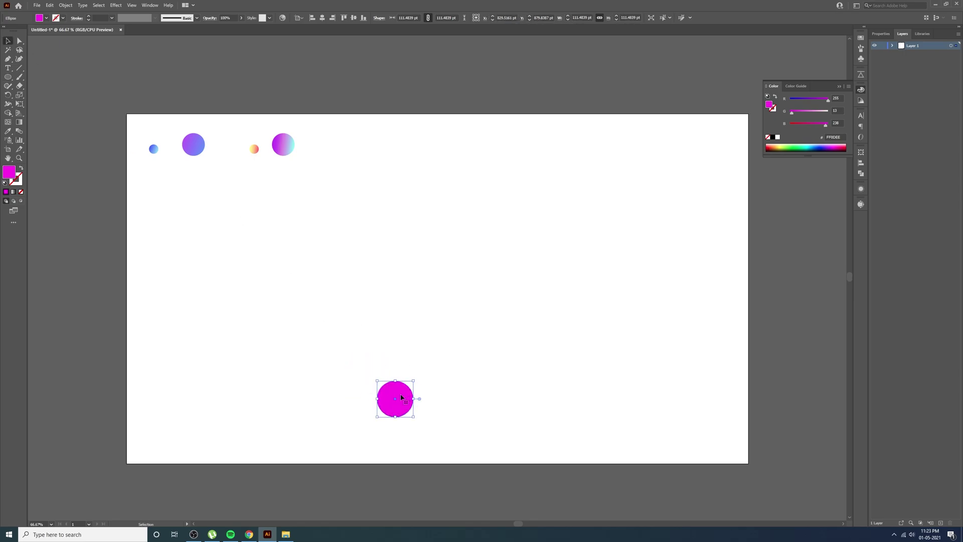
Duplicate the magenta circle up and to the right with an Alt-drag.
{"action": "key", "text": "a"}
{"action": "key", "text": "v"}
{"action": "key", "text": "ctrl+c"}
{"action": "key", "text": "ctrl+v"}
{"action": "left_click_drag", "start_coordinate": [436, 287], "coordinate": [520, 237]}
{"action": "key", "text": "Delete"}
{"action": "left_click", "coordinate": [397, 410]}
{"action": "left_click_drag", "start_coordinate": [404, 405], "coordinate": [545, 280]}
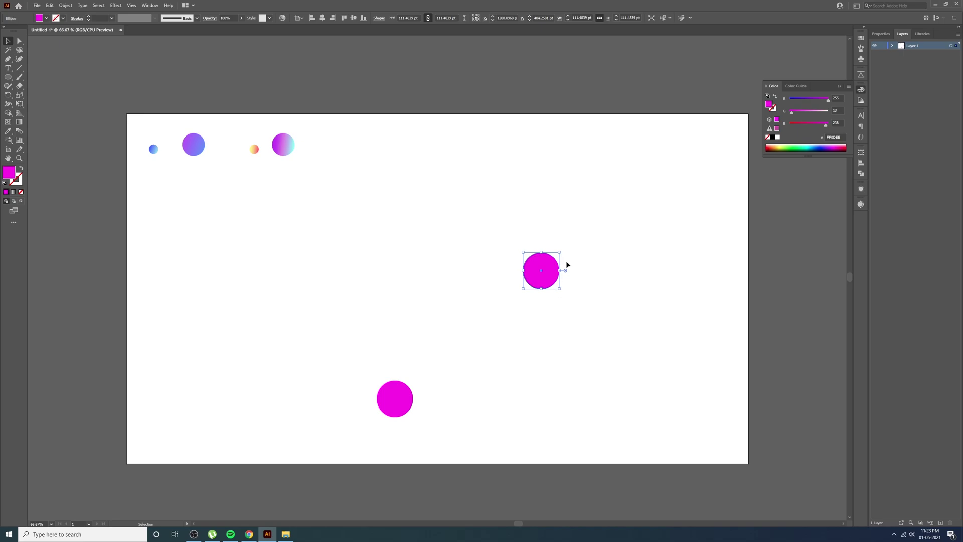
Enlarge the upper circle, shrink the lower one to 55.74 pt, and switch to the browser.
{"action": "mouse_move", "coordinate": [560, 252]}
{"action": "left_mouse_down"}
{"action": "mouse_move", "coordinate": [608, 181]}
{"action": "mouse_move", "coordinate": [568, 241]}
{"action": "mouse_move", "coordinate": [598, 170]}
{"action": "mouse_move", "coordinate": [537, 184]}
{"action": "mouse_move", "coordinate": [600, 208]}
{"action": "mouse_move", "coordinate": [631, 206]}
{"action": "mouse_move", "coordinate": [565, 204]}
{"action": "mouse_move", "coordinate": [591, 196]}
{"action": "mouse_move", "coordinate": [617, 157]}
{"action": "mouse_move", "coordinate": [576, 212]}
{"action": "mouse_move", "coordinate": [657, 155]}
{"action": "mouse_move", "coordinate": [550, 236]}
{"action": "left_mouse_up"}
{"action": "left_click_drag", "start_coordinate": [598, 177], "coordinate": [576, 200]}
{"action": "left_click", "coordinate": [409, 402]}
{"action": "left_click_drag", "start_coordinate": [413, 416], "coordinate": [387, 398]}
{"action": "left_click_drag", "start_coordinate": [386, 390], "coordinate": [402, 386]}
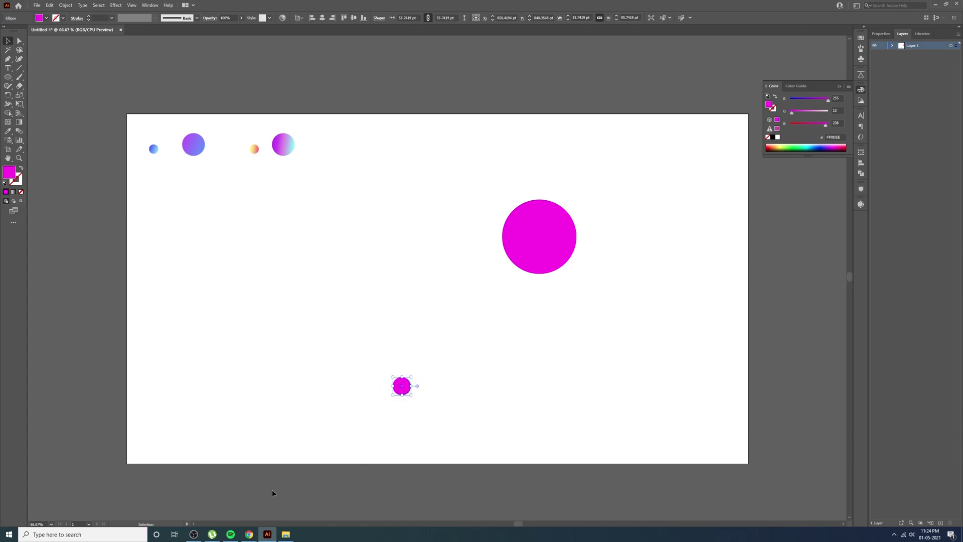
{"action": "left_click", "coordinate": [249, 535]}
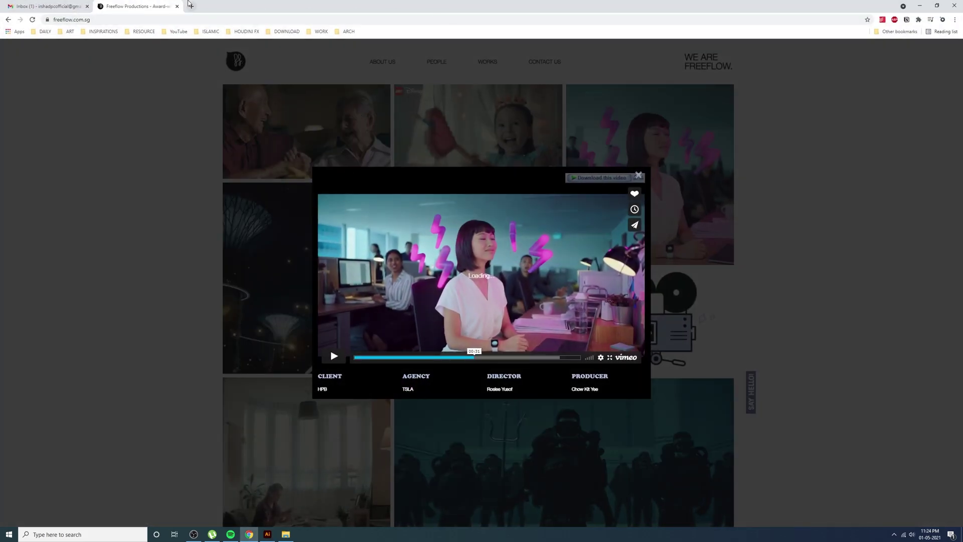
Search for 'ui gradients' in a new tab and open the uiGradients website.
{"action": "left_click", "coordinate": [190, 4]}
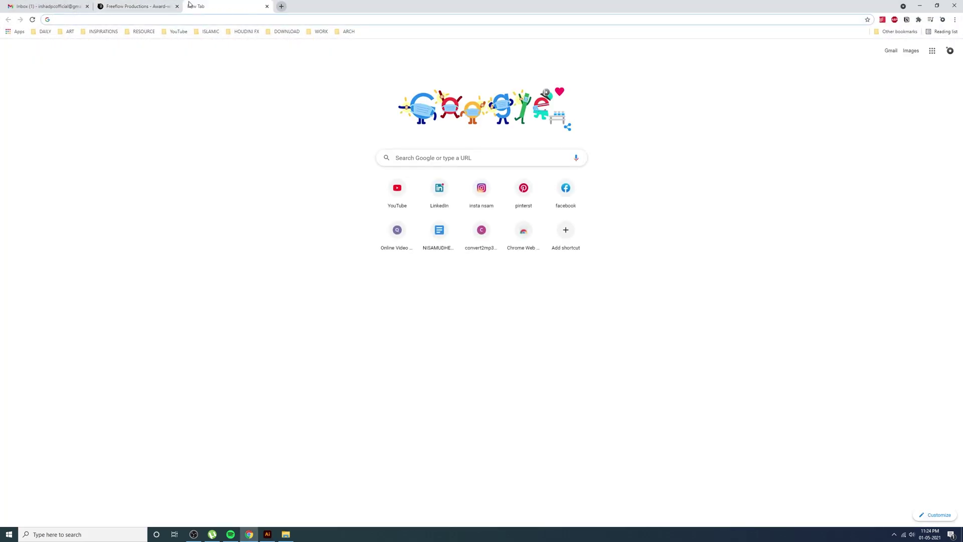
{"action": "type", "text": "ui"}
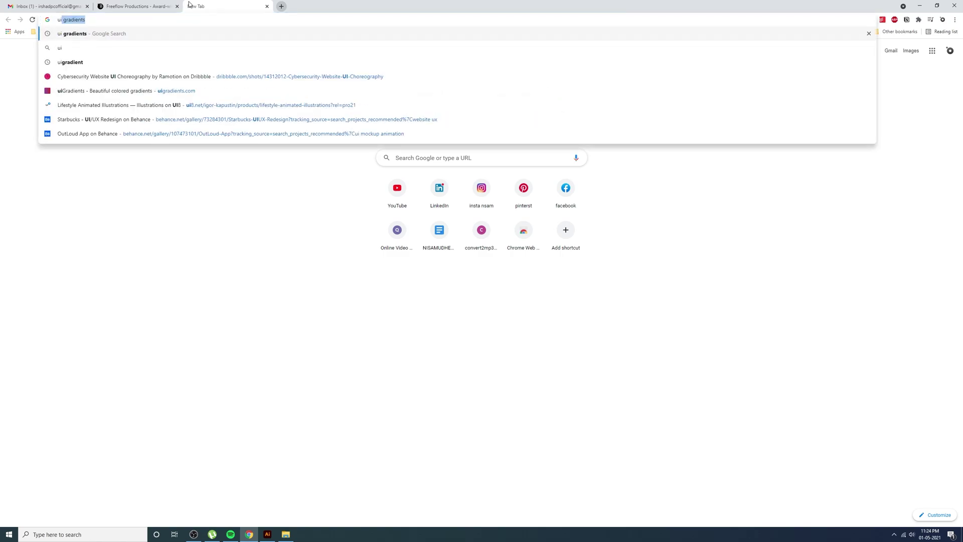
{"action": "key", "text": "Return"}
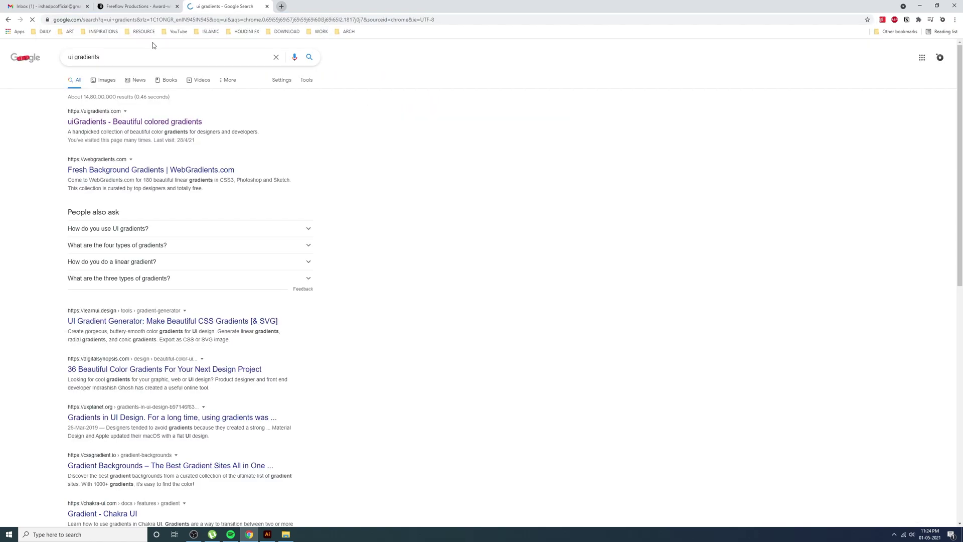
{"action": "left_click", "coordinate": [138, 121]}
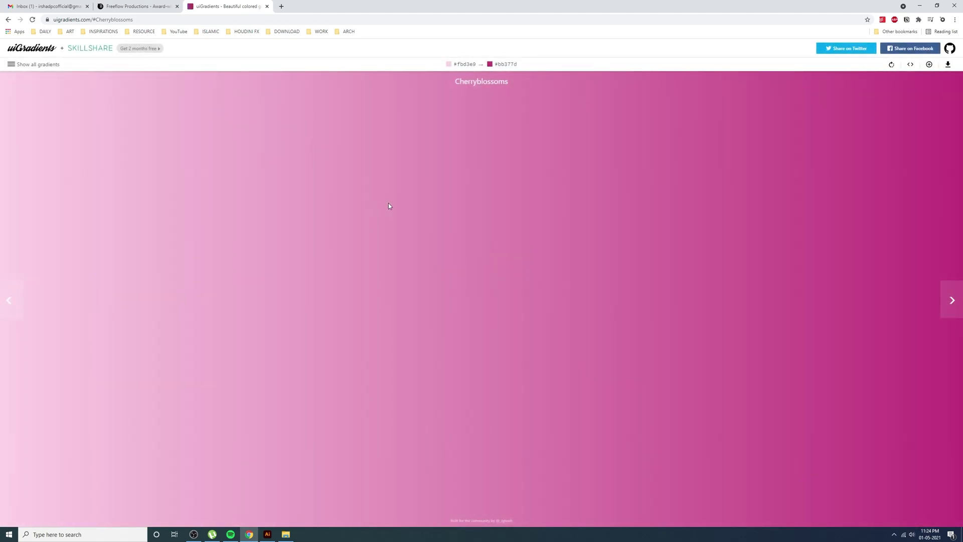
Browse the presets to the red-to-yellow Kyoto gradient, then return to Illustrator.
{"action": "left_click", "coordinate": [953, 300]}
{"action": "left_click", "coordinate": [954, 300]}
{"action": "left_click", "coordinate": [954, 300]}
{"action": "left_click", "coordinate": [953, 300]}
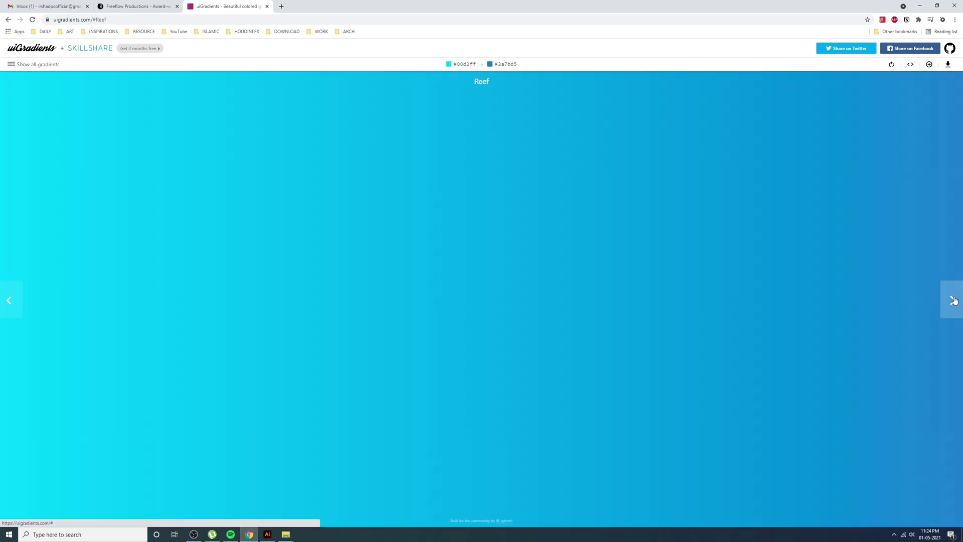
{"action": "left_click", "coordinate": [953, 300]}
{"action": "left_click", "coordinate": [955, 300]}
{"action": "left_click", "coordinate": [955, 300]}
{"action": "left_click", "coordinate": [955, 300]}
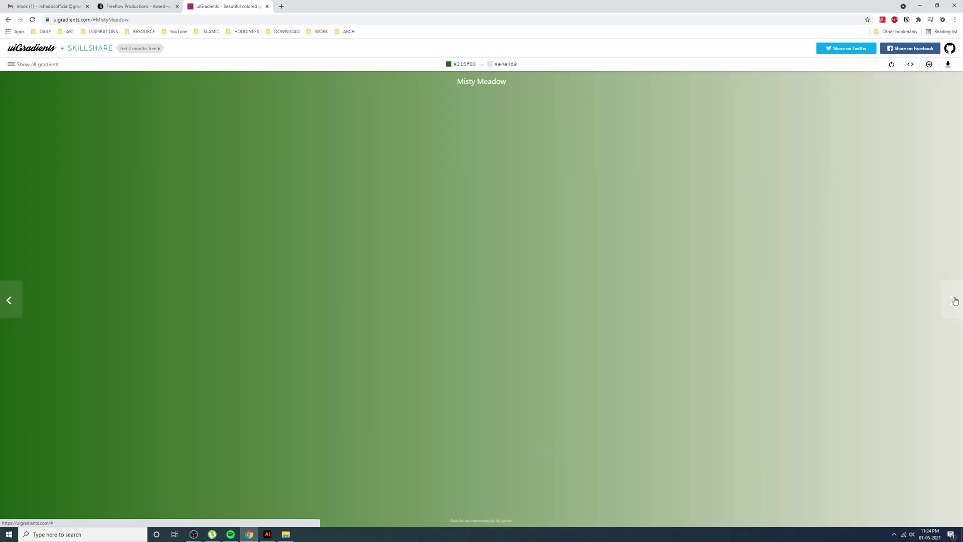
{"action": "left_click", "coordinate": [955, 300]}
{"action": "left_click", "coordinate": [955, 300]}
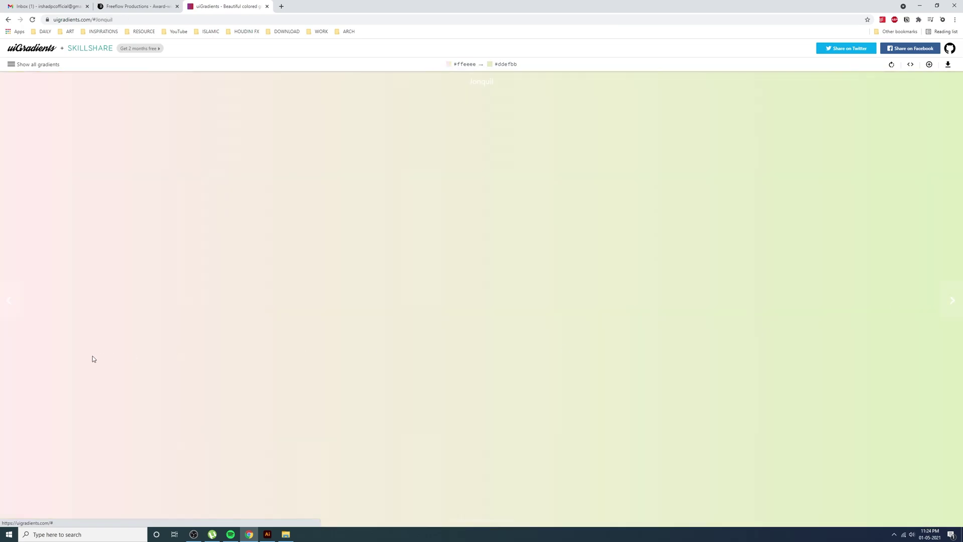
{"action": "left_click", "coordinate": [11, 301]}
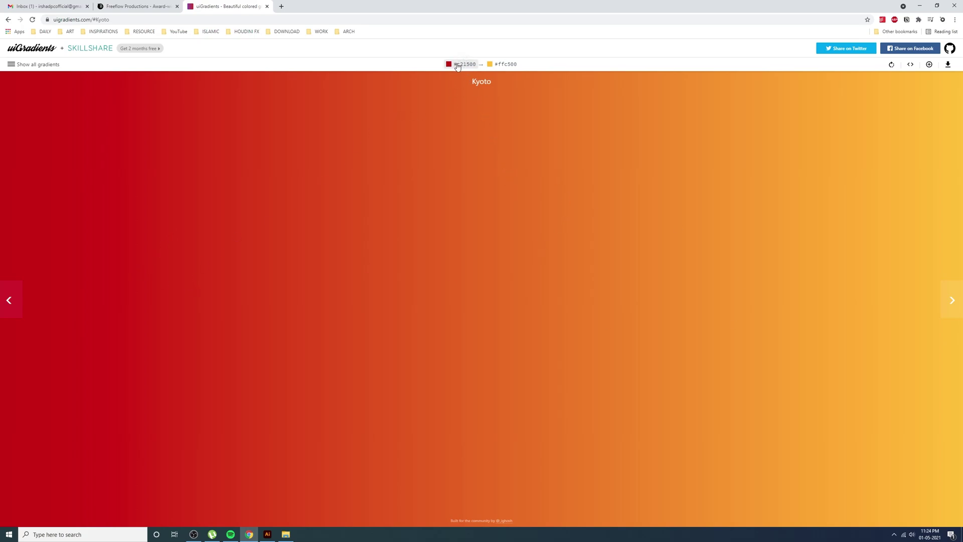
{"action": "left_click", "coordinate": [268, 534]}
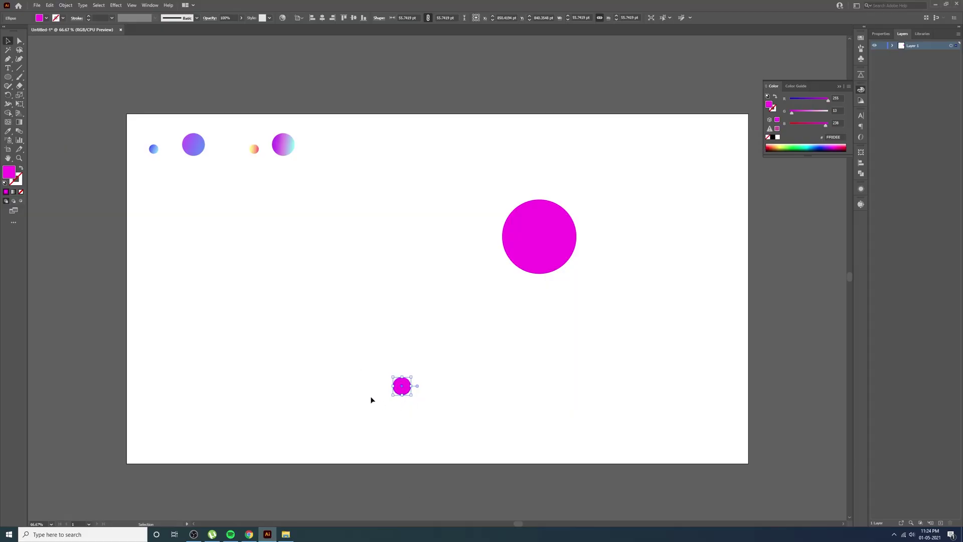
Give the small circle a gradient fill and rearrange the gradient and colour panels.
{"action": "left_click_drag", "start_coordinate": [407, 390], "coordinate": [410, 390]}
{"action": "left_click", "coordinate": [15, 193]}
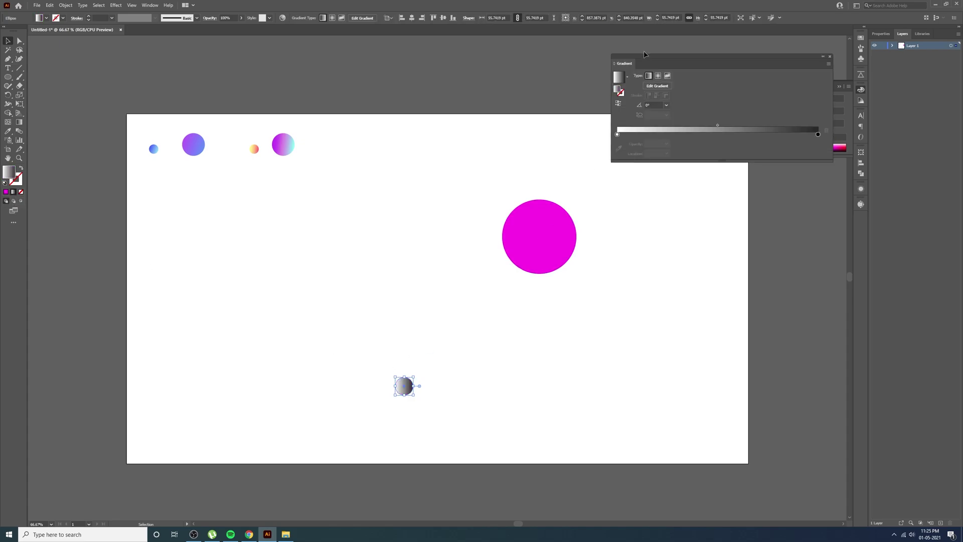
{"action": "left_click_drag", "start_coordinate": [646, 56], "coordinate": [640, 137]}
{"action": "left_click_drag", "start_coordinate": [709, 142], "coordinate": [697, 187]}
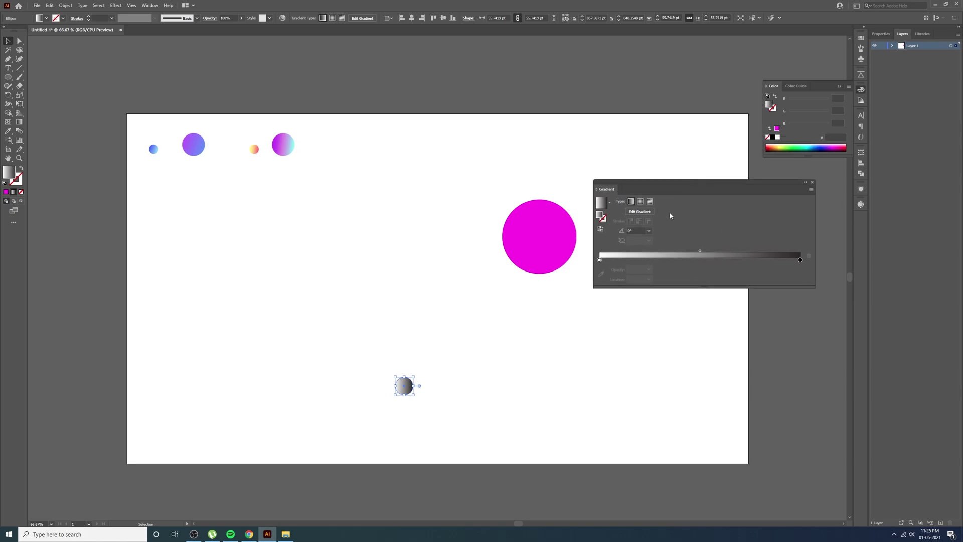
{"action": "left_click", "coordinate": [150, 5]}
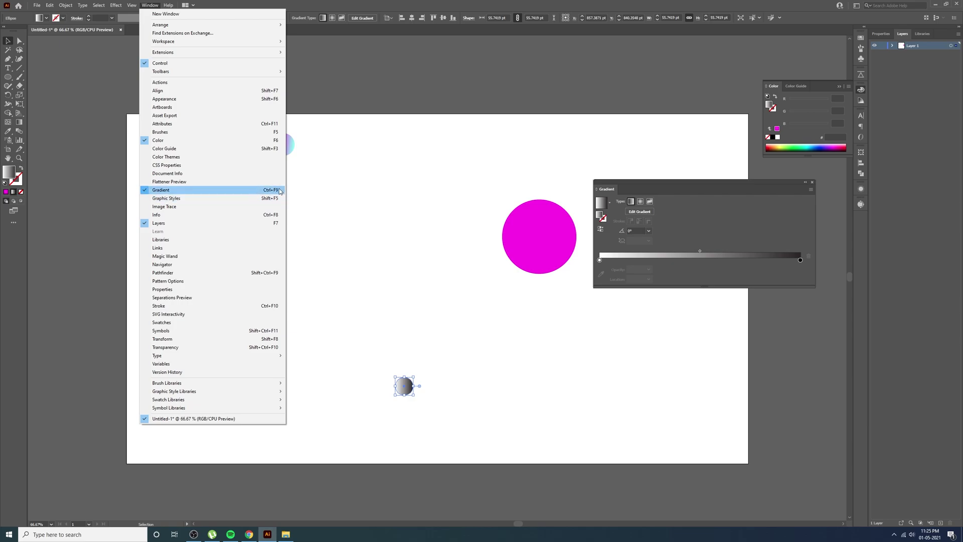
{"action": "left_click", "coordinate": [622, 111]}
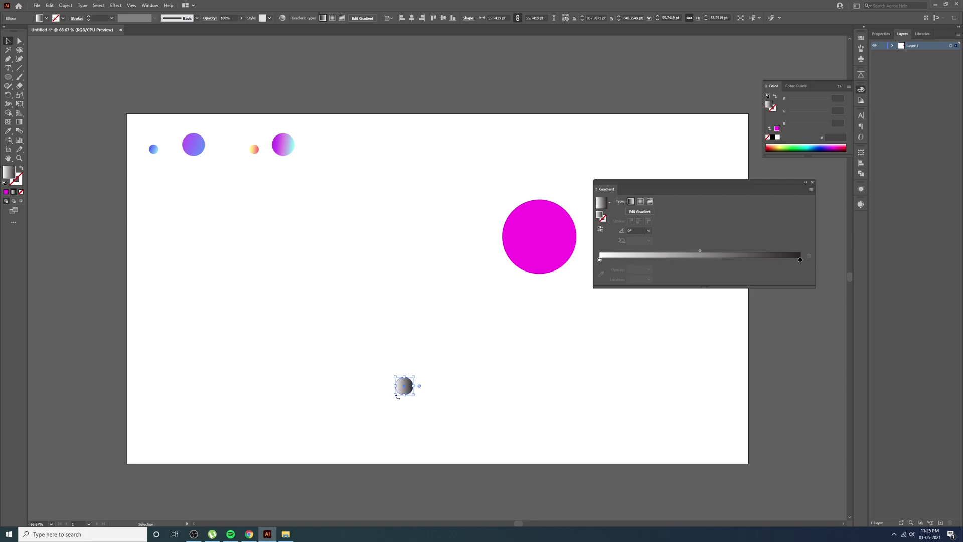
{"action": "scroll", "coordinate": [397, 401], "scroll_direction": "up", "scroll_amount": 3}
{"action": "left_click_drag", "start_coordinate": [420, 362], "coordinate": [393, 362]}
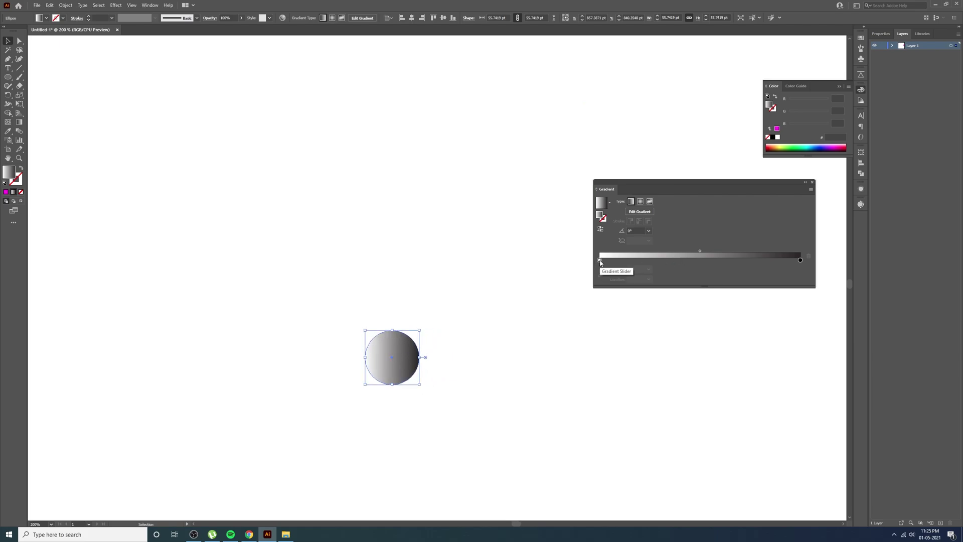
Set the gradient's left stop to RGB red #c21500, then go back to the browser.
{"action": "double_click", "coordinate": [600, 261]}
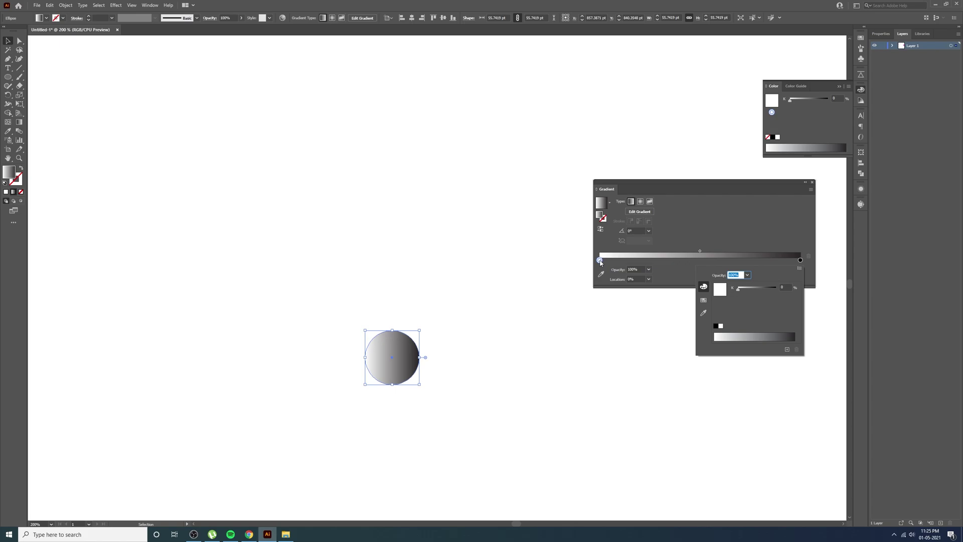
{"action": "left_click", "coordinate": [800, 268]}
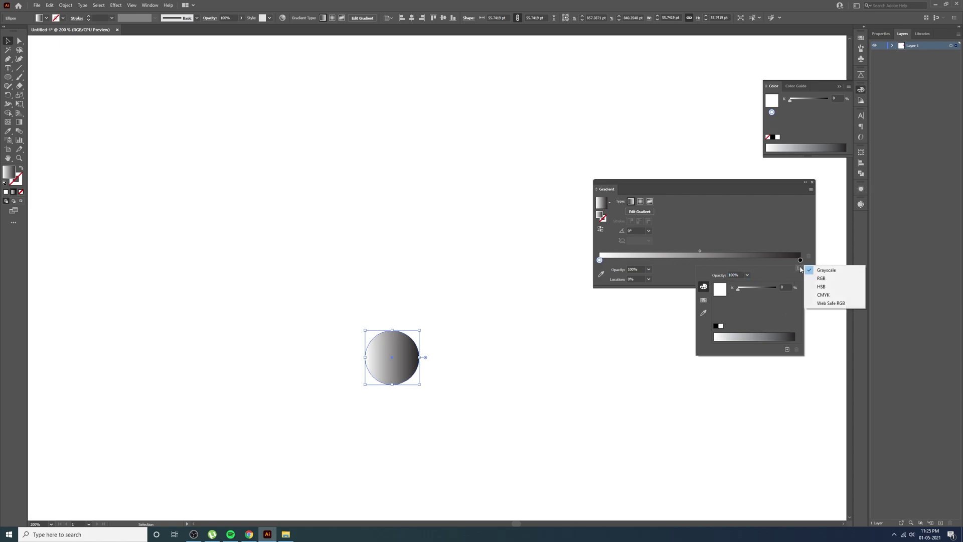
{"action": "left_click", "coordinate": [832, 280]}
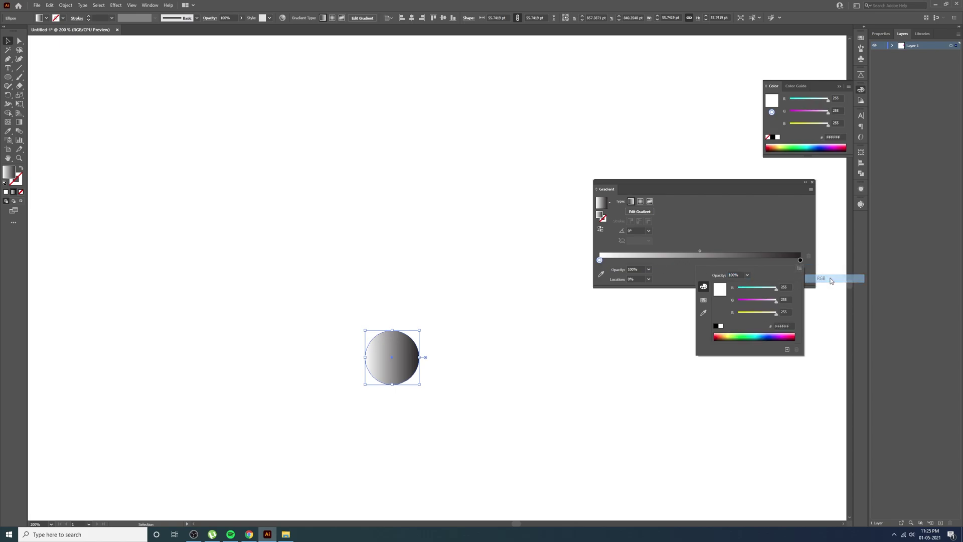
{"action": "left_click", "coordinate": [789, 327]}
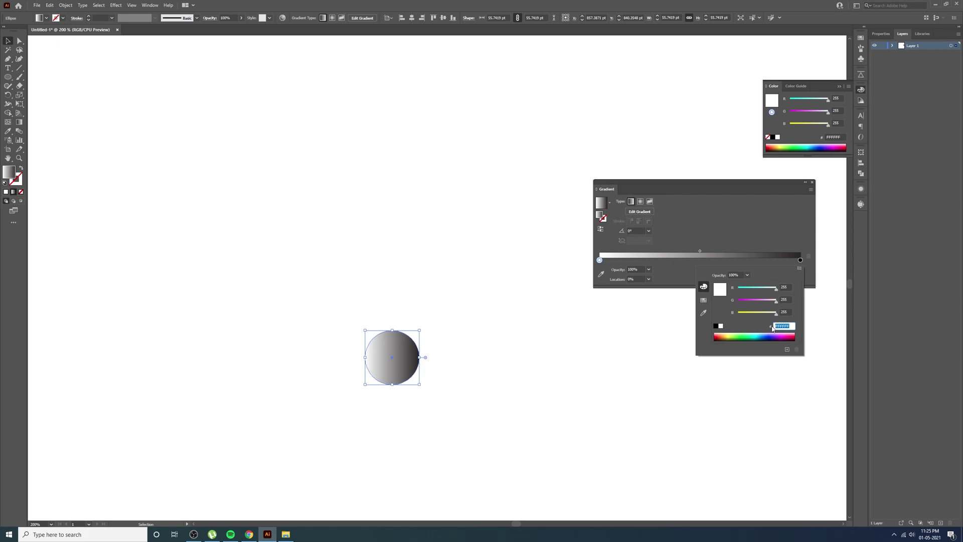
{"action": "type", "text": "#c21500"}
{"action": "left_click", "coordinate": [811, 276]}
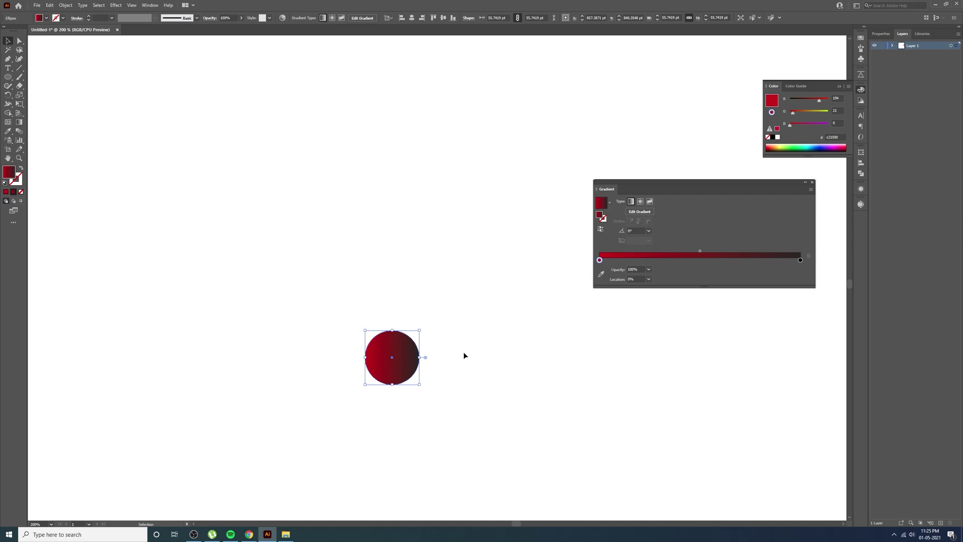
{"action": "left_click", "coordinate": [249, 535]}
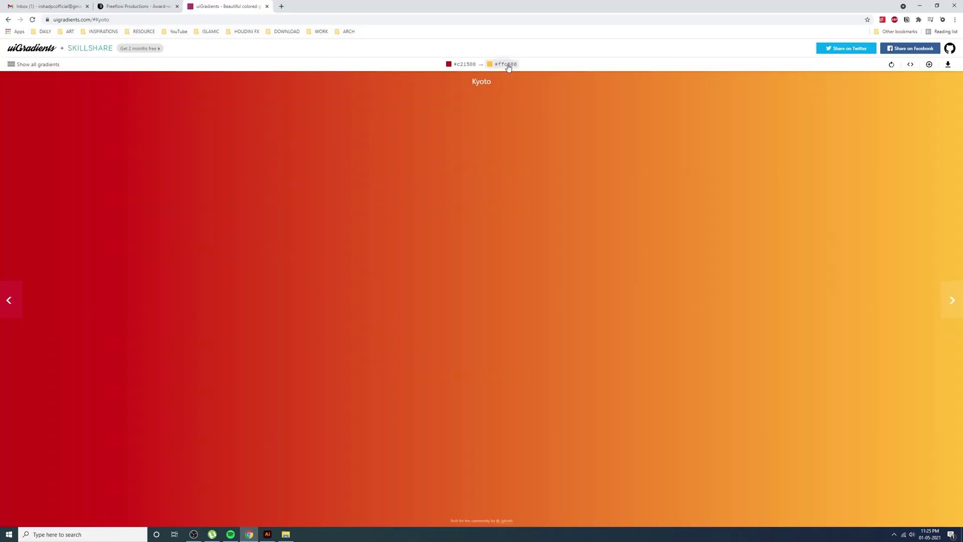
Set the gradient's right stop to RGB yellow #ffc500.
{"action": "left_click", "coordinate": [267, 534]}
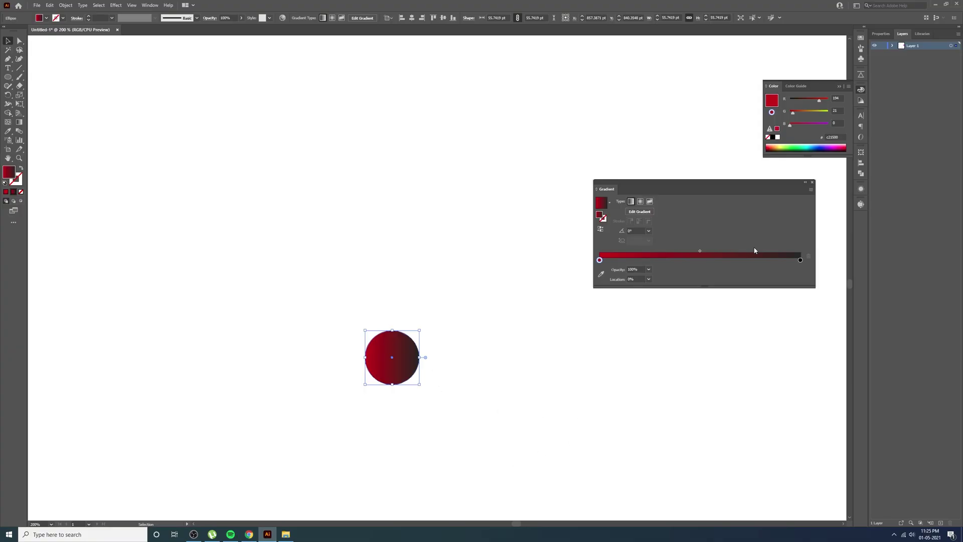
{"action": "double_click", "coordinate": [801, 260]}
{"action": "left_click", "coordinate": [800, 269]}
{"action": "left_click", "coordinate": [821, 278]}
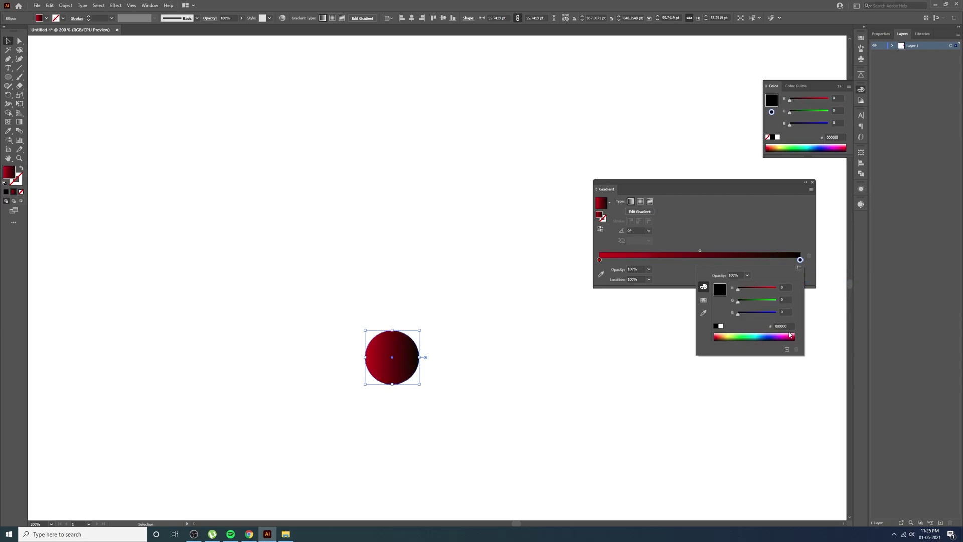
{"action": "type", "text": "ffc500"}
{"action": "left_click", "coordinate": [693, 350]}
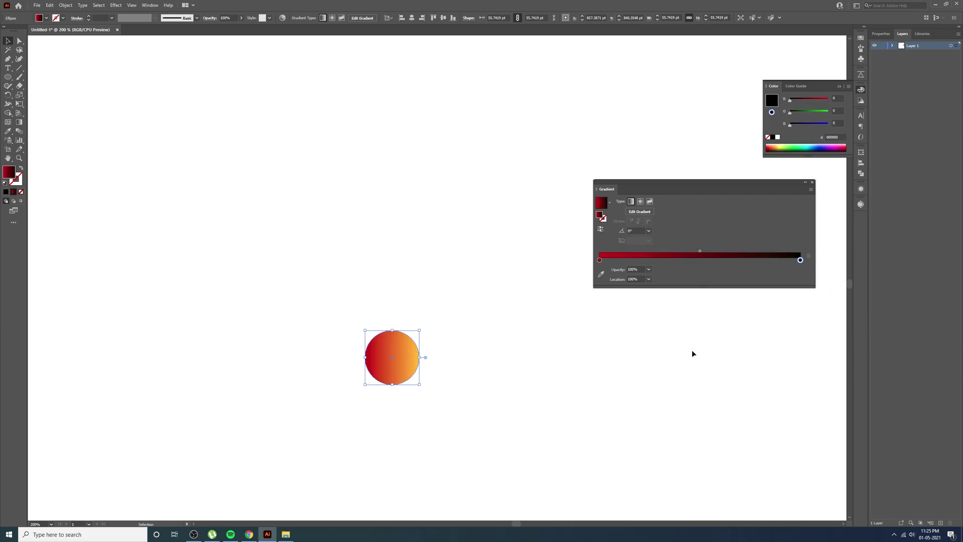
Move the big magenta circle left, give it the Kyoto gradient, and switch to the browser.
{"action": "scroll", "coordinate": [480, 384], "scroll_direction": "down", "scroll_amount": 4}
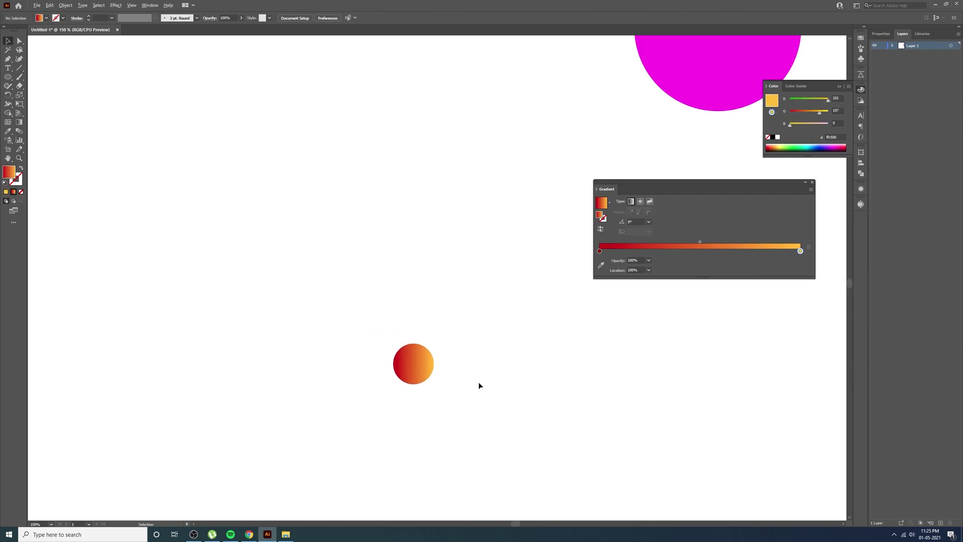
{"action": "left_click_drag", "start_coordinate": [481, 370], "coordinate": [363, 403]}
{"action": "left_click", "coordinate": [501, 209]}
{"action": "left_click_drag", "start_coordinate": [523, 207], "coordinate": [469, 189]}
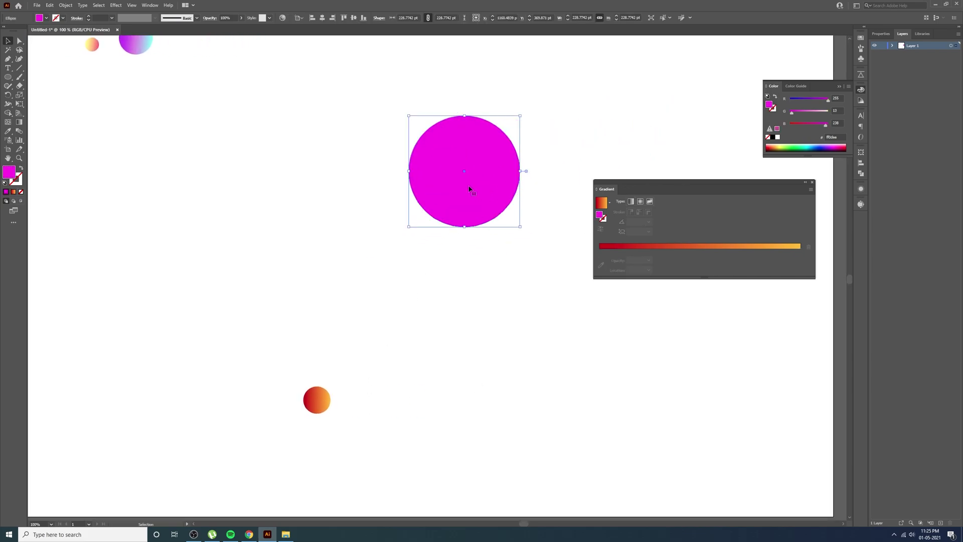
{"action": "left_click", "coordinate": [14, 192]}
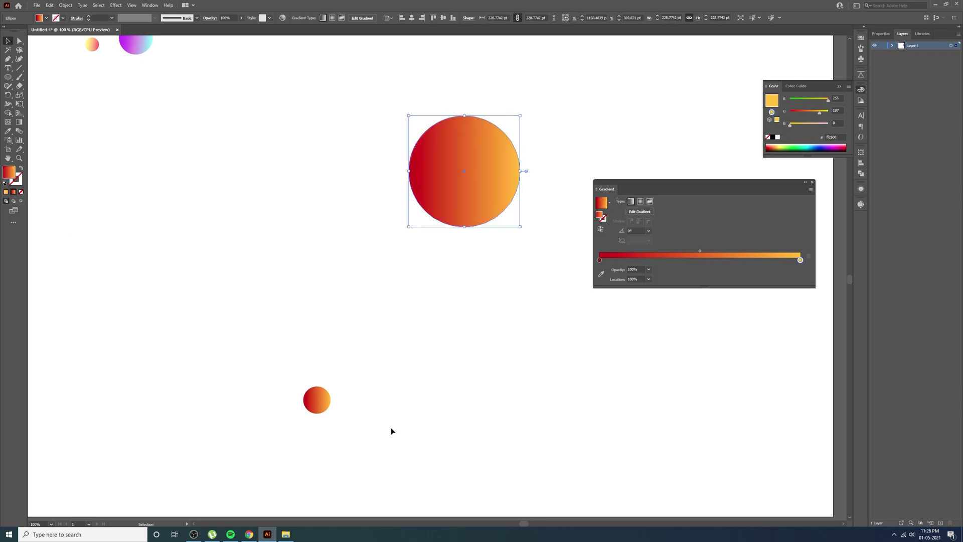
{"action": "left_click", "coordinate": [249, 534]}
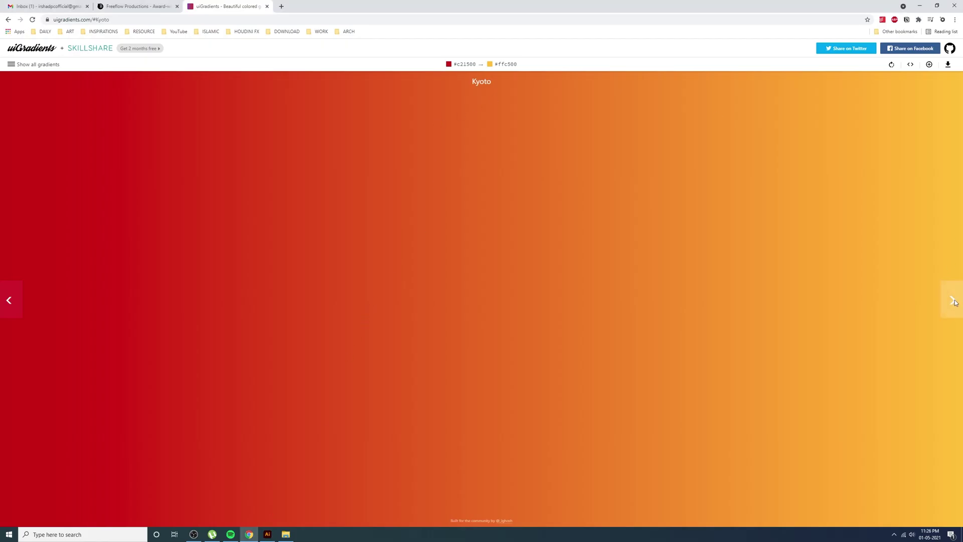
Cycle uiGradients presets to Peach (#ed4264 to #ffedbc), then return to Illustrator.
{"action": "left_click", "coordinate": [953, 301]}
{"action": "left_click", "coordinate": [953, 301]}
{"action": "left_click", "coordinate": [953, 301]}
{"action": "left_click", "coordinate": [953, 301]}
{"action": "left_click", "coordinate": [954, 301]}
{"action": "left_click", "coordinate": [954, 301]}
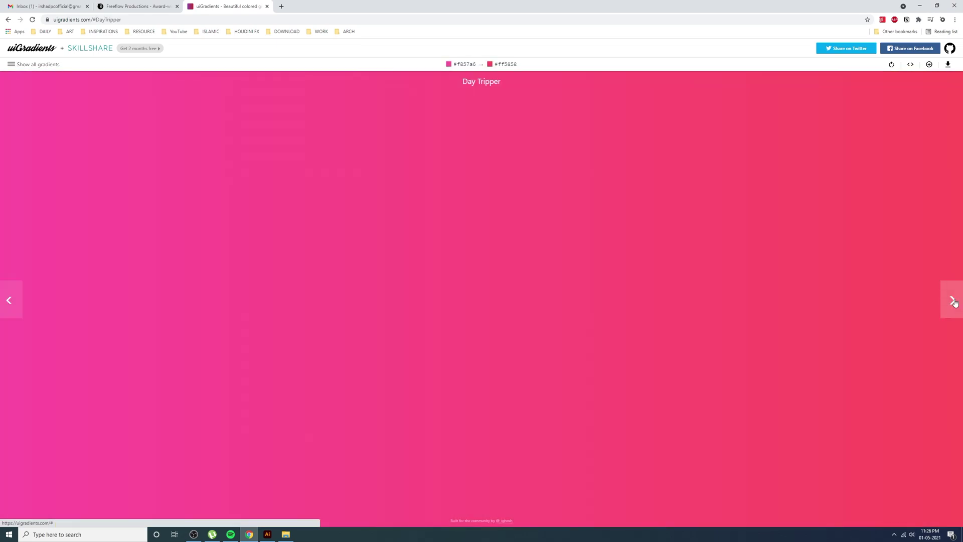
{"action": "left_click", "coordinate": [953, 301]}
{"action": "left_click", "coordinate": [953, 301]}
{"action": "left_click", "coordinate": [953, 300]}
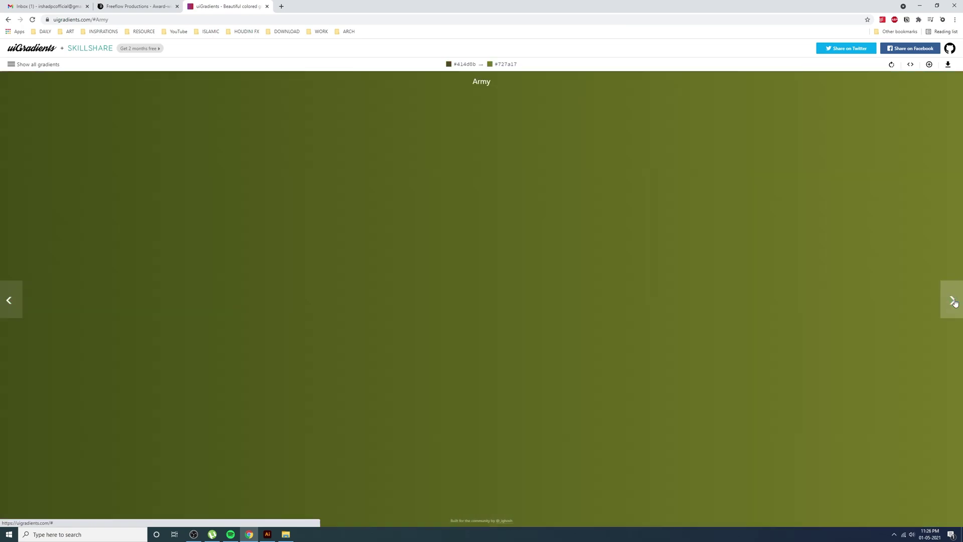
{"action": "left_click", "coordinate": [953, 300]}
{"action": "left_click", "coordinate": [954, 301]}
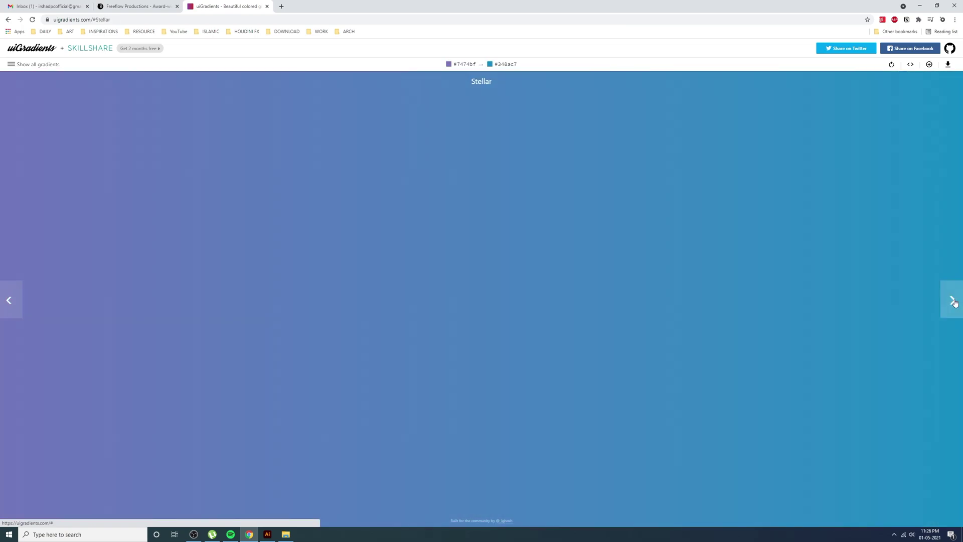
{"action": "left_click", "coordinate": [19, 301]}
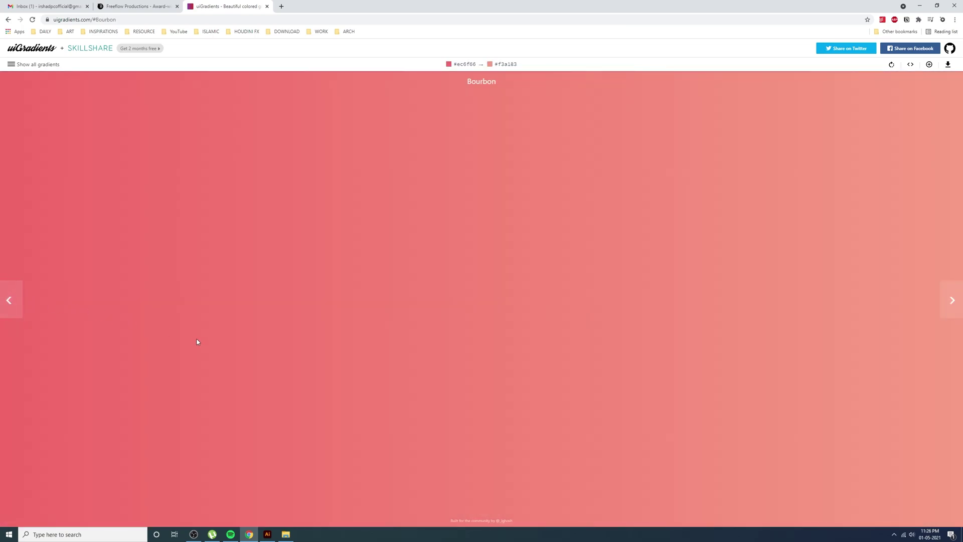
{"action": "left_click", "coordinate": [955, 305]}
{"action": "left_click", "coordinate": [955, 306]}
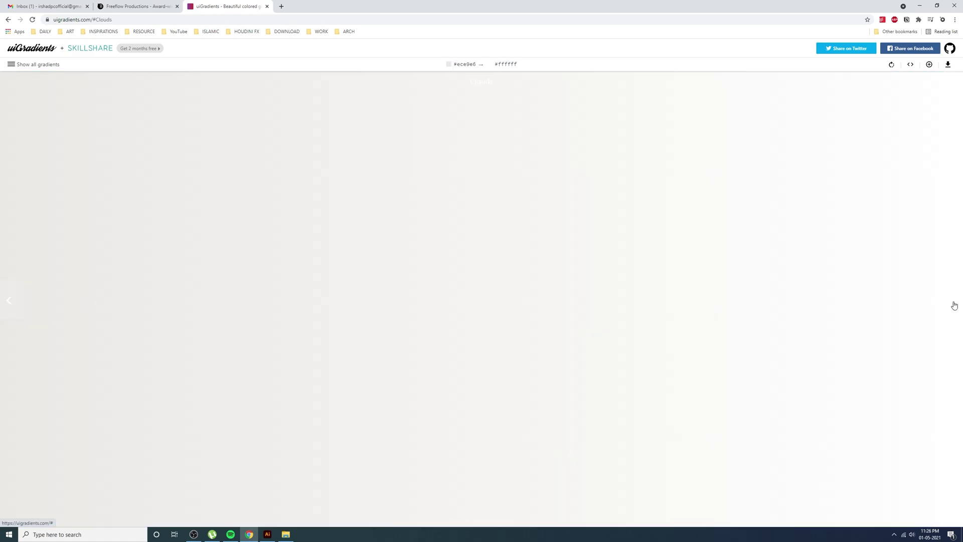
{"action": "left_click", "coordinate": [955, 305]}
{"action": "left_click", "coordinate": [954, 305]}
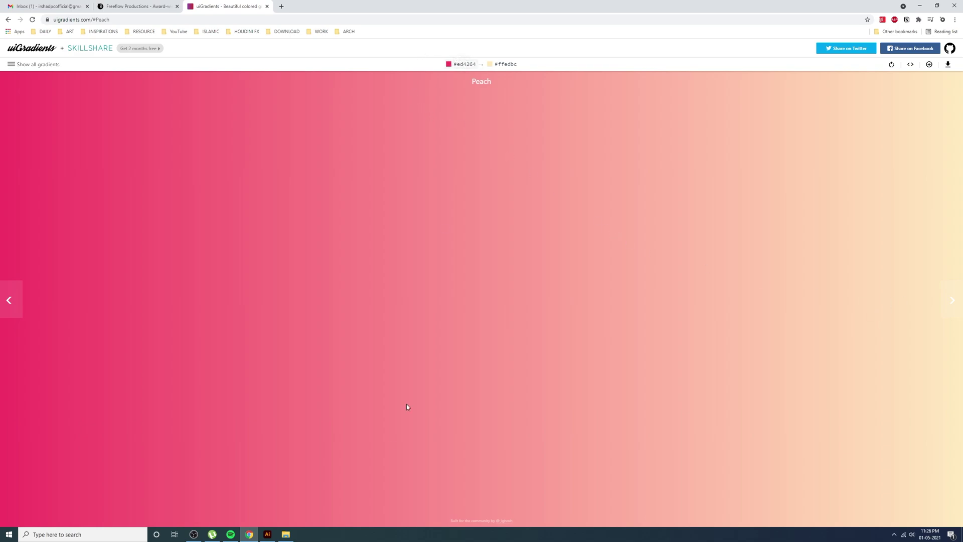
{"action": "left_click", "coordinate": [267, 534]}
Set the large circle's gradient start stop to Peach pink ED4264.
{"action": "double_click", "coordinate": [599, 260]}
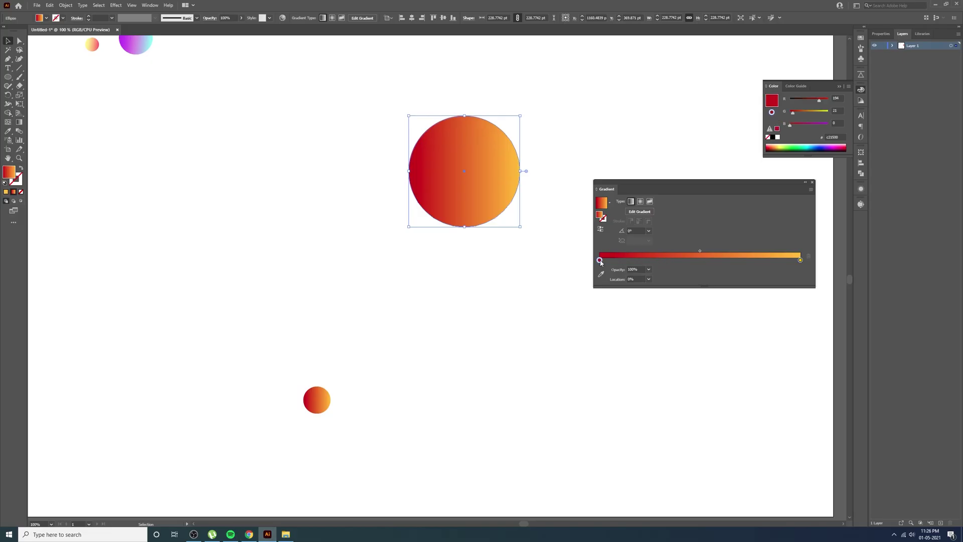
{"action": "double_click", "coordinate": [790, 327]}
{"action": "type", "text": "ED4264"}
{"action": "key", "text": "Return"}
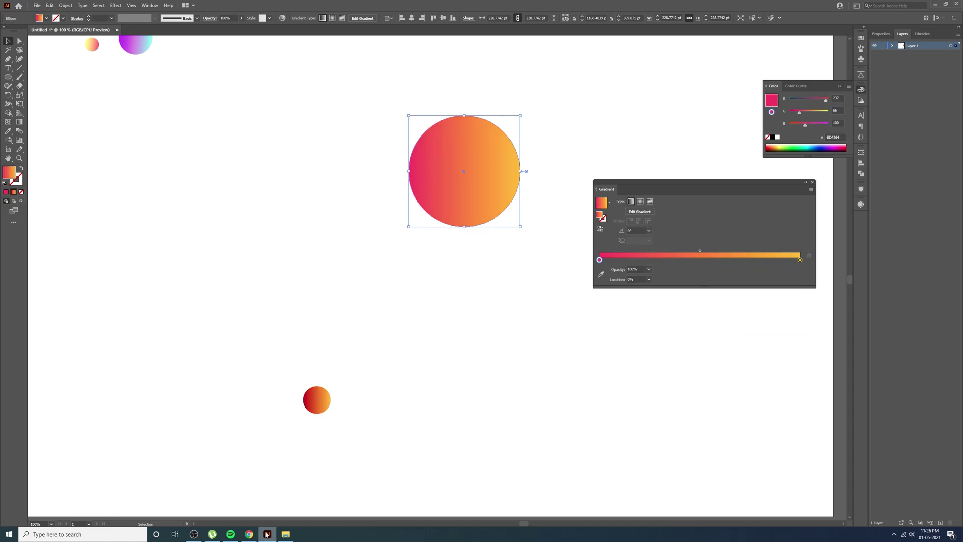
Copy #ffedbc from uiGradients and make it the gradient's pale FFEDBC end stop.
{"action": "left_click", "coordinate": [250, 534]}
{"action": "left_click", "coordinate": [498, 64]}
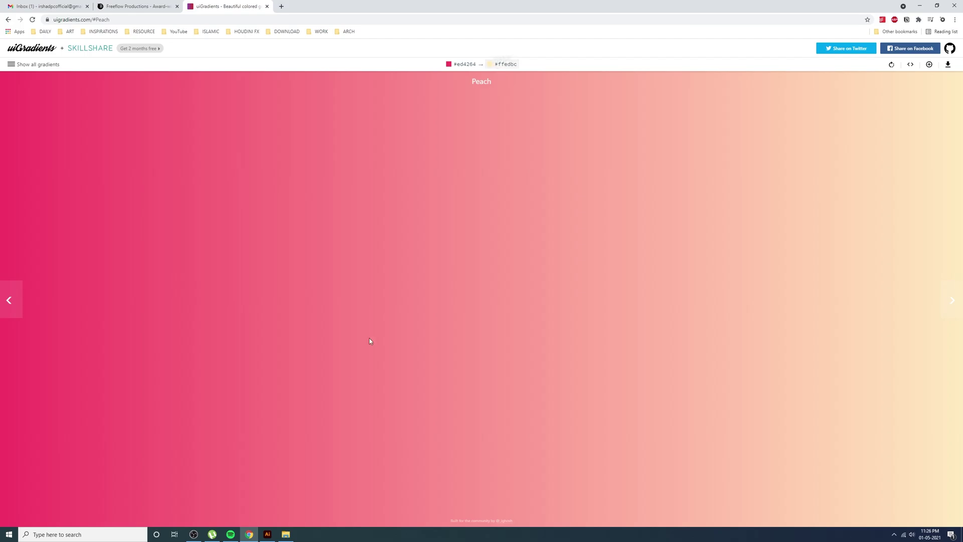
{"action": "left_click", "coordinate": [267, 534]}
{"action": "double_click", "coordinate": [801, 260]}
{"action": "left_click_drag", "start_coordinate": [792, 326], "coordinate": [776, 327]}
{"action": "key", "text": "ctrl+v"}
{"action": "key", "text": "Return"}
{"action": "left_click", "coordinate": [515, 309]}
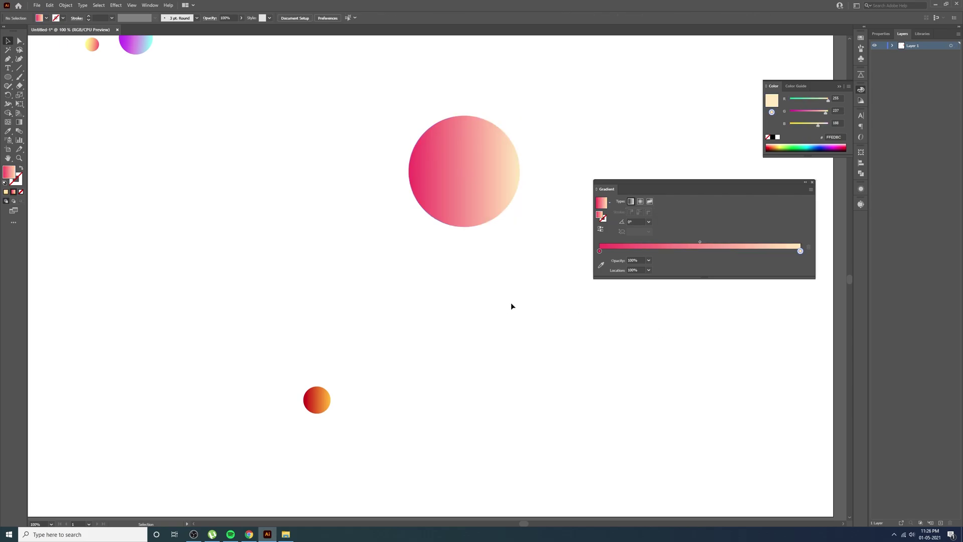
{"action": "scroll", "coordinate": [510, 266], "scroll_direction": "down", "scroll_amount": 2}
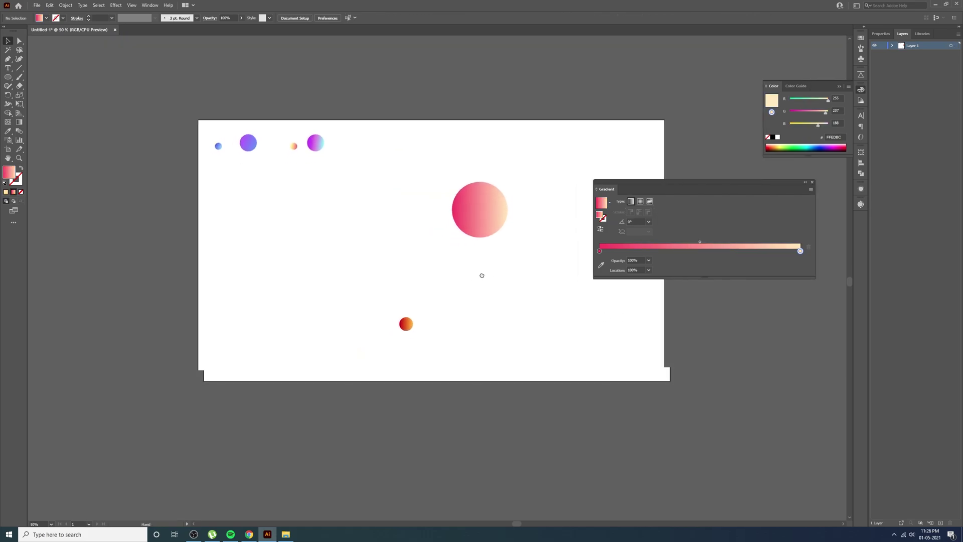
Blend the large peach circle into the small red-to-yellow circle with the Blend tool.
{"action": "scroll", "coordinate": [467, 280], "scroll_direction": "up", "scroll_amount": 1}
{"action": "left_click_drag", "start_coordinate": [530, 125], "coordinate": [326, 444]}
{"action": "left_click", "coordinate": [20, 131]}
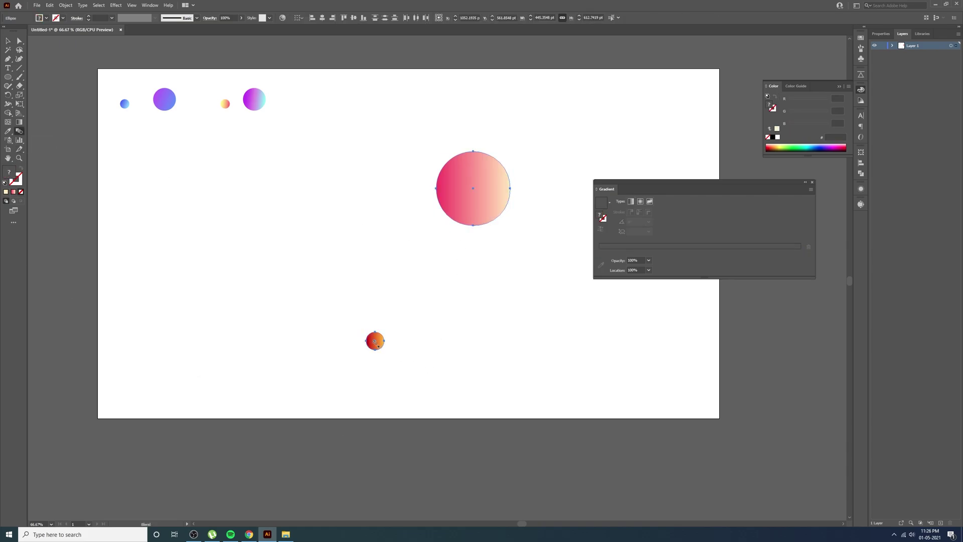
{"action": "left_click", "coordinate": [474, 189]}
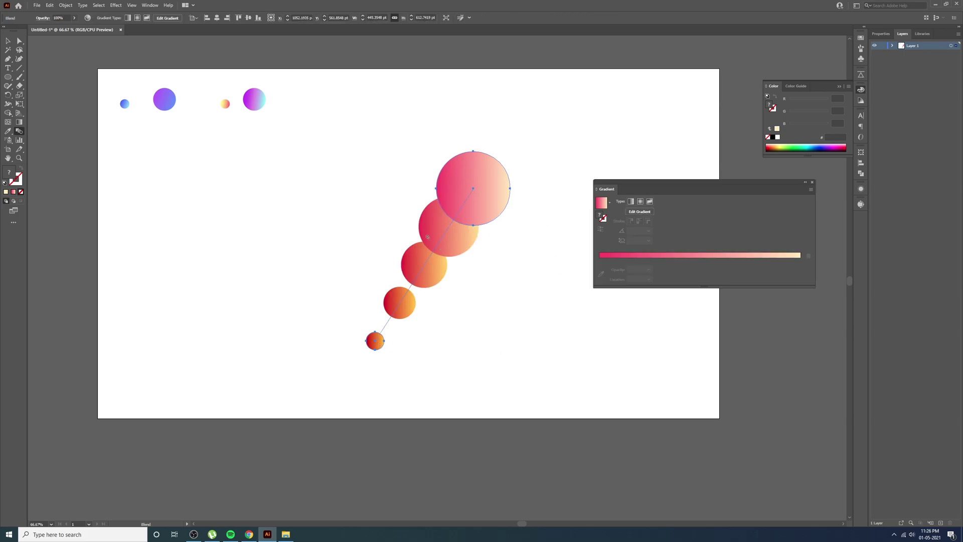
{"action": "key", "text": "v"}
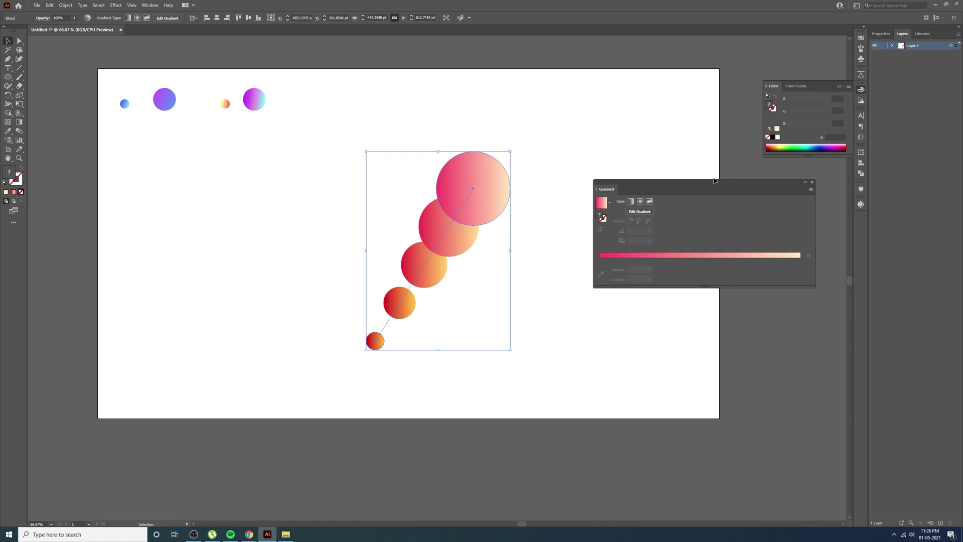
{"action": "left_click_drag", "start_coordinate": [666, 181], "coordinate": [679, 175]}
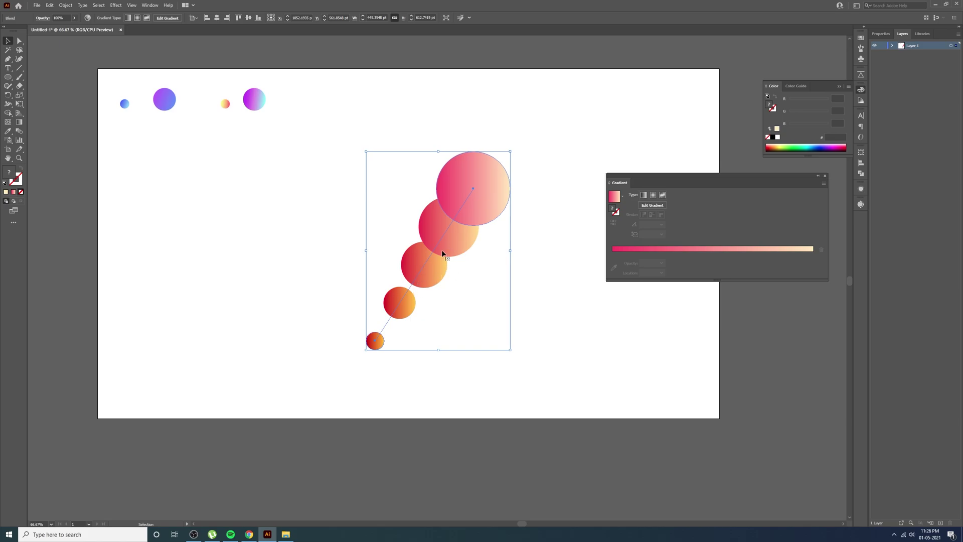
Set the blend spacing to Specified Steps 150 so the circles merge smoothly.
{"action": "double_click", "coordinate": [19, 131]}
{"action": "left_click", "coordinate": [469, 142]}
{"action": "left_click", "coordinate": [461, 157]}
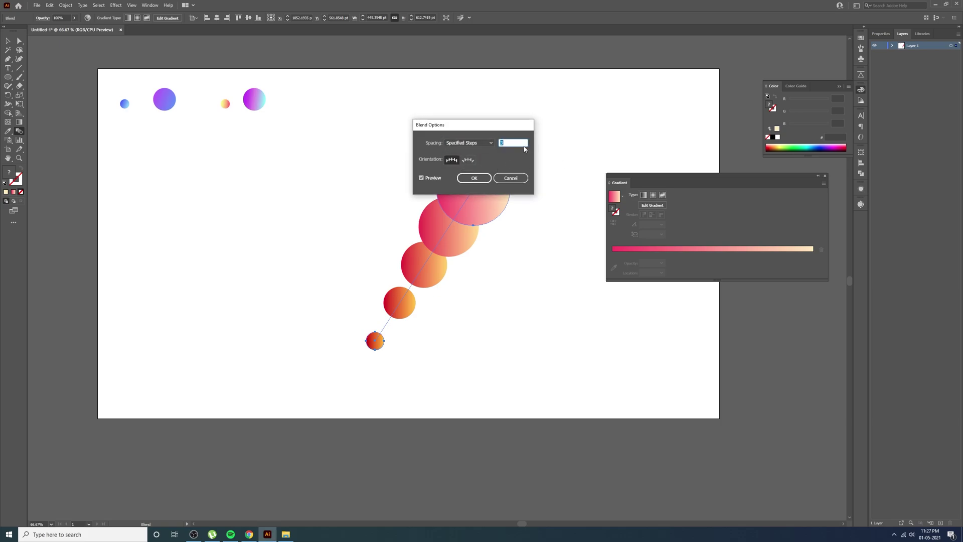
{"action": "type", "text": "14"}
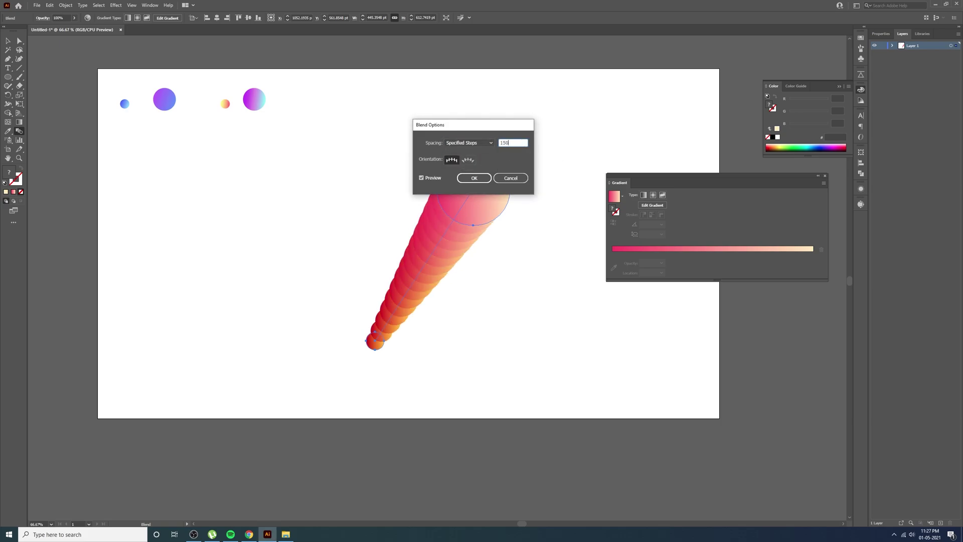
{"action": "type", "text": "0"}
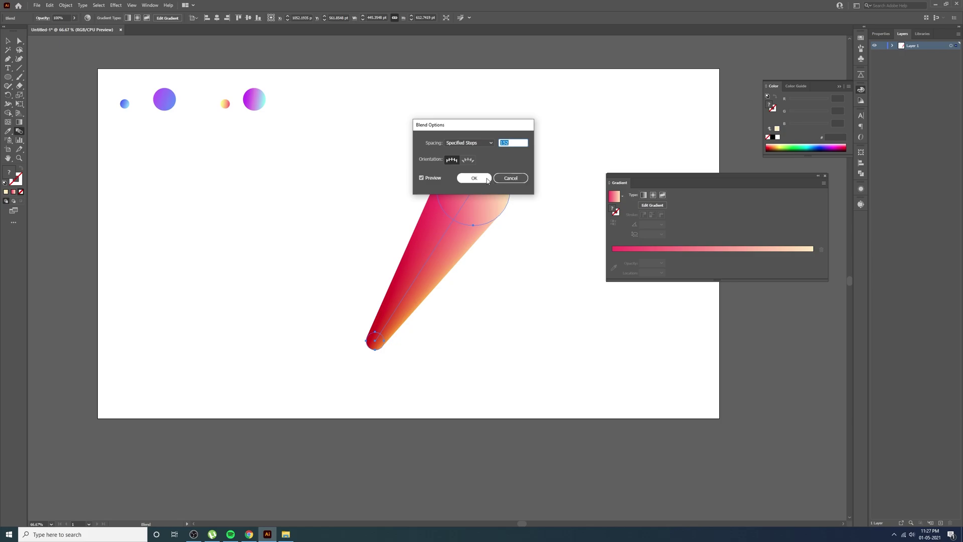
{"action": "left_click", "coordinate": [475, 178]}
Move the blend tube to the left and shift the Gradient panel aside.
{"action": "left_click", "coordinate": [8, 41]}
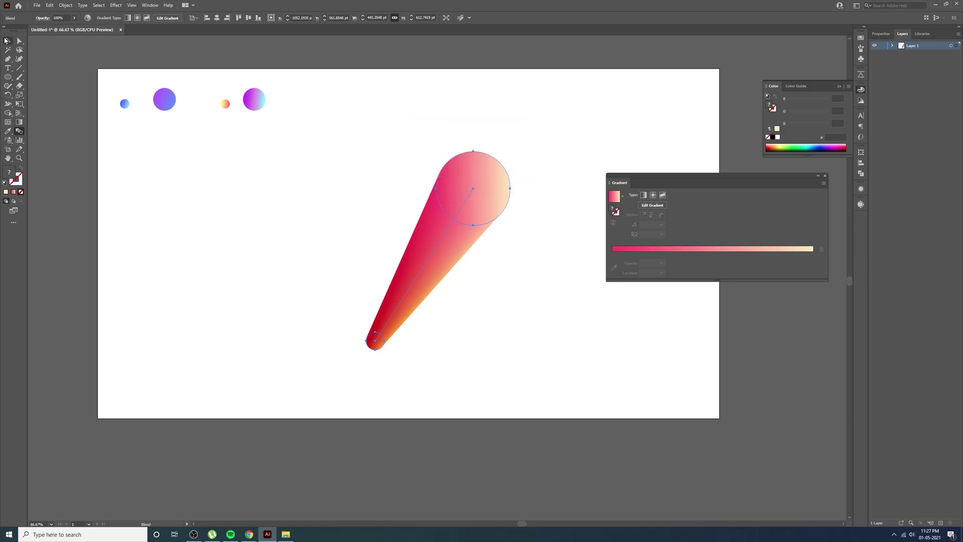
{"action": "left_click", "coordinate": [525, 333]}
{"action": "left_click_drag", "start_coordinate": [462, 238], "coordinate": [436, 234]}
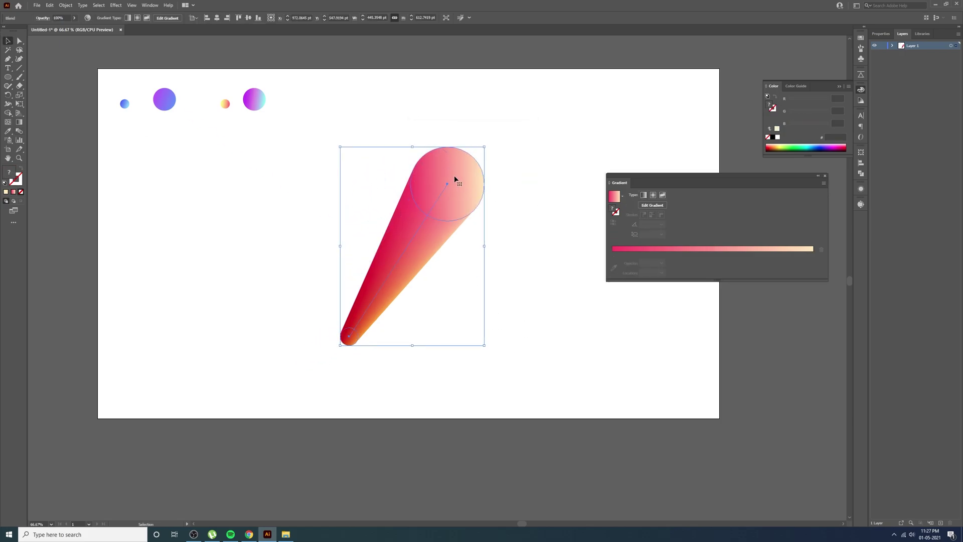
{"action": "left_click_drag", "start_coordinate": [654, 176], "coordinate": [610, 64]}
{"action": "left_click_drag", "start_coordinate": [524, 269], "coordinate": [550, 274]}
{"action": "scroll", "coordinate": [516, 321], "scroll_direction": "right", "scroll_amount": 2}
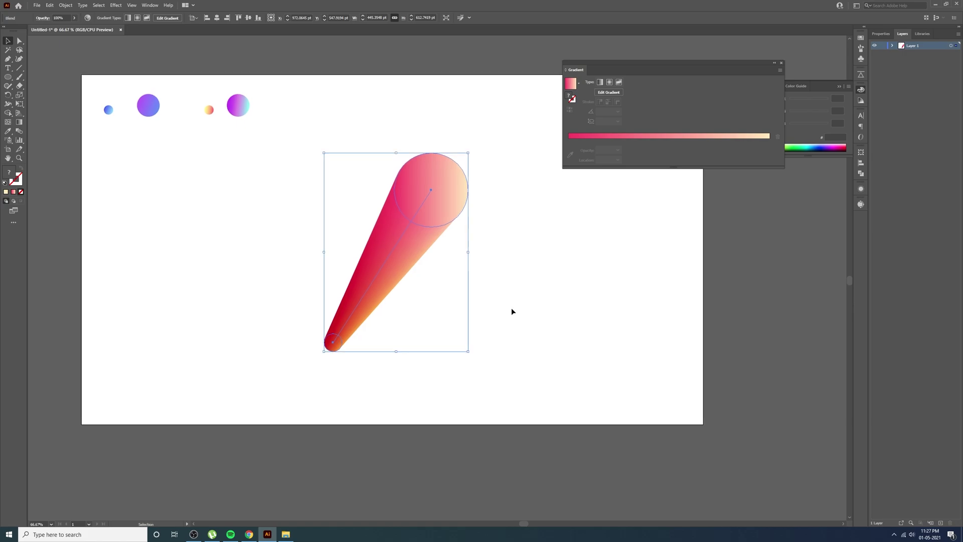
{"action": "left_click_drag", "start_coordinate": [511, 308], "coordinate": [482, 318]}
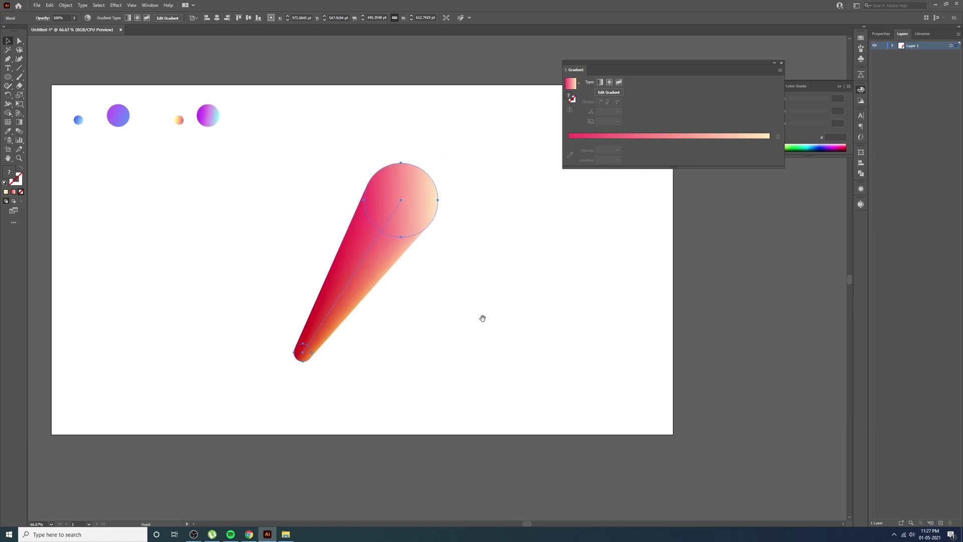
{"action": "left_click", "coordinate": [483, 322]}
Choose the Pen tool with fill None and a cream FFEDBC stroke.
{"action": "left_click", "coordinate": [10, 60]}
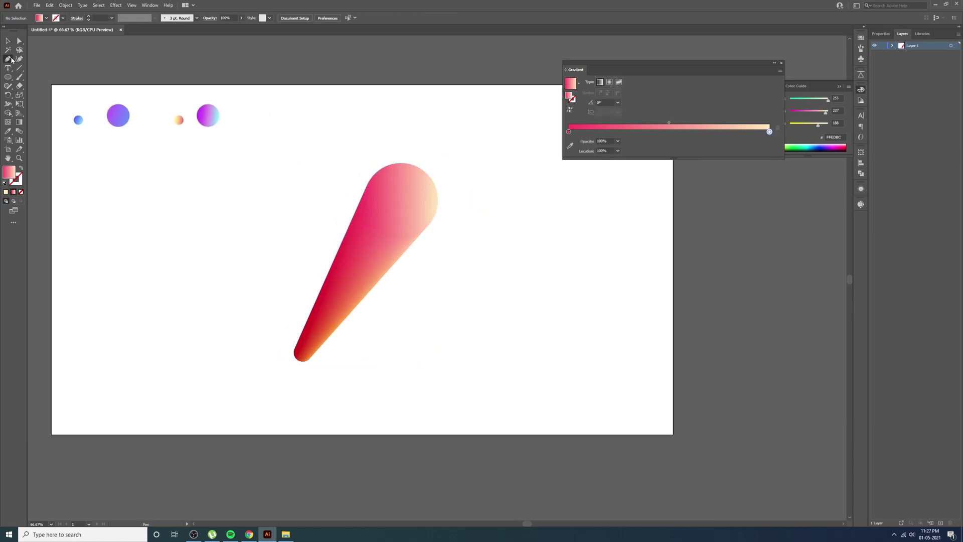
{"action": "left_click", "coordinate": [39, 59]}
{"action": "left_click", "coordinate": [14, 175]}
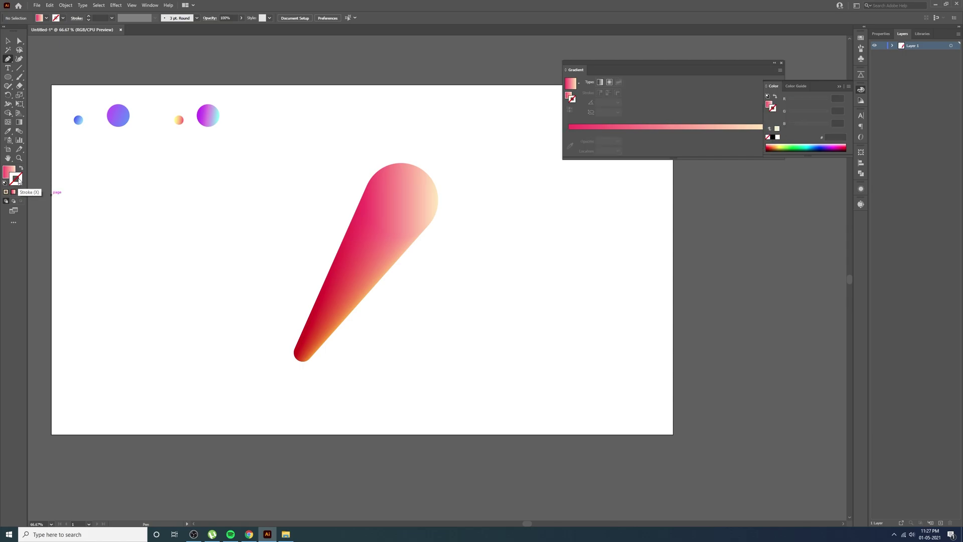
{"action": "left_click", "coordinate": [21, 191]}
{"action": "left_click", "coordinate": [6, 191]}
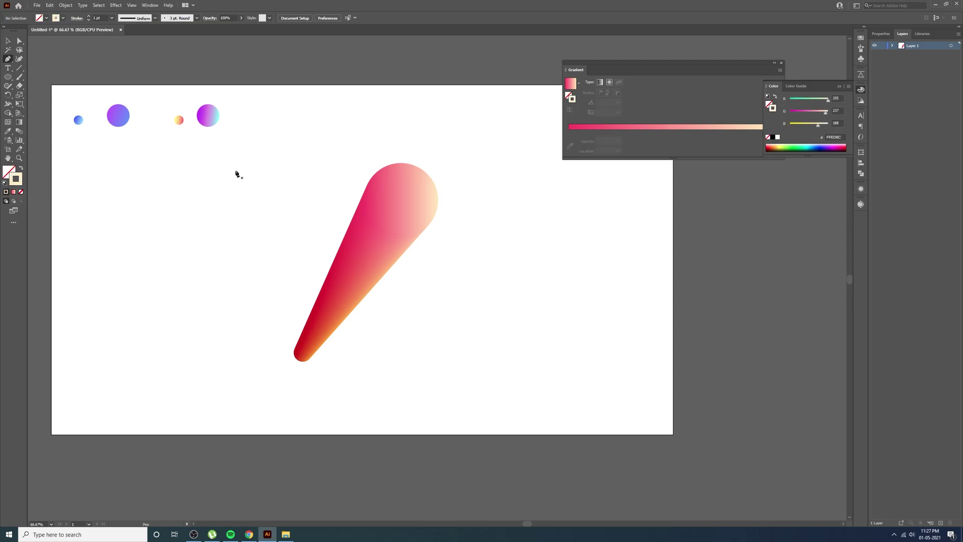
Draw a three-point S-shaped curve beside the gradient tube.
{"action": "left_click", "coordinate": [547, 188]}
{"action": "left_click_drag", "start_coordinate": [487, 280], "coordinate": [487, 368]}
{"action": "left_click", "coordinate": [435, 419]}
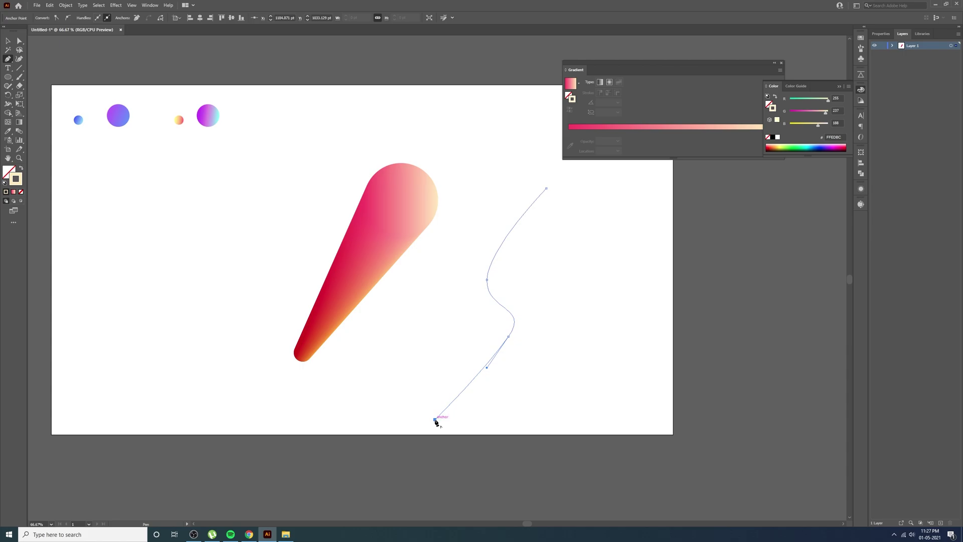
{"action": "left_click", "coordinate": [7, 42]}
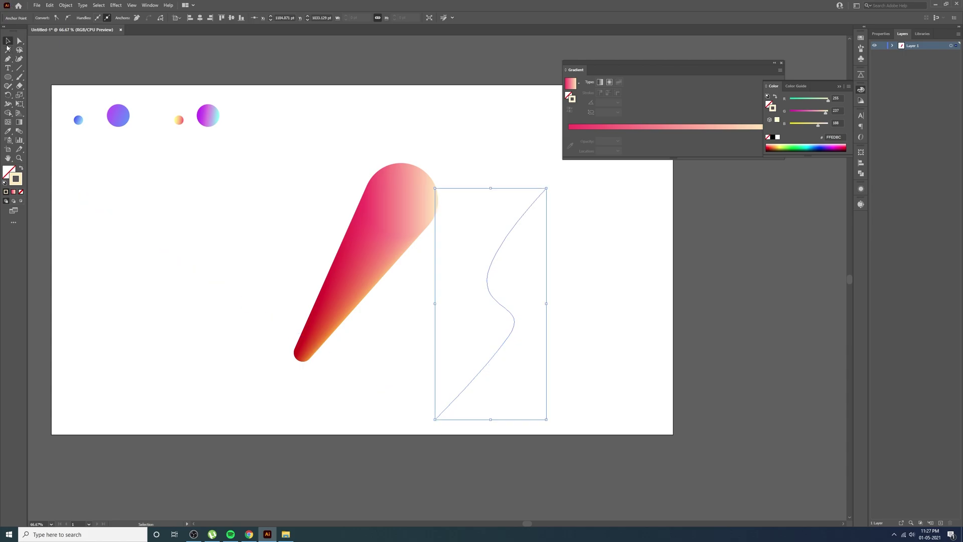
Shrink the S path to roughly the tube's height and select it with the blend.
{"action": "scroll", "coordinate": [572, 272], "scroll_direction": "left", "scroll_amount": 1}
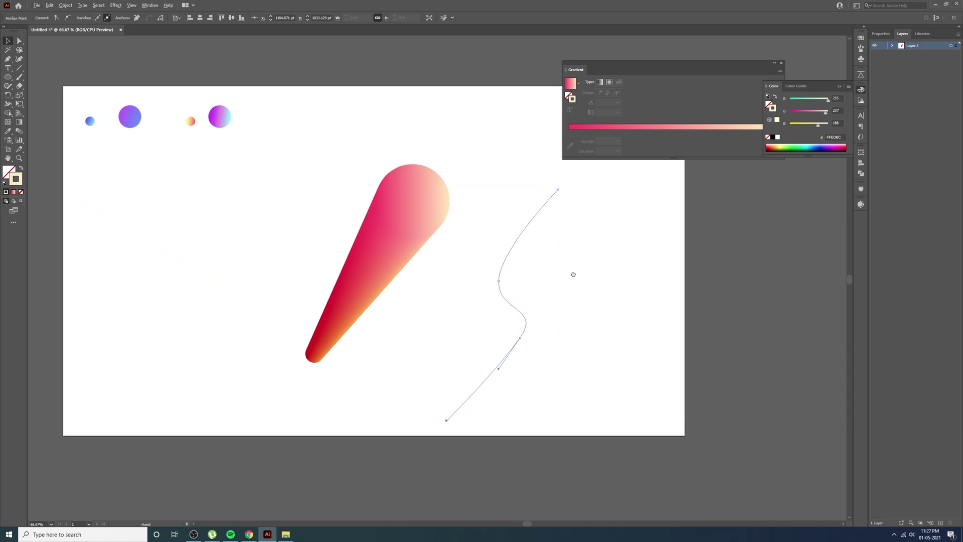
{"action": "scroll", "coordinate": [549, 280], "scroll_direction": "right", "scroll_amount": 2}
{"action": "scroll", "coordinate": [549, 279], "scroll_direction": "up", "scroll_amount": 1}
{"action": "left_click_drag", "start_coordinate": [536, 428], "coordinate": [522, 399]}
{"action": "left_click_drag", "start_coordinate": [490, 326], "coordinate": [491, 321]}
{"action": "left_click_drag", "start_coordinate": [624, 215], "coordinate": [301, 346]}
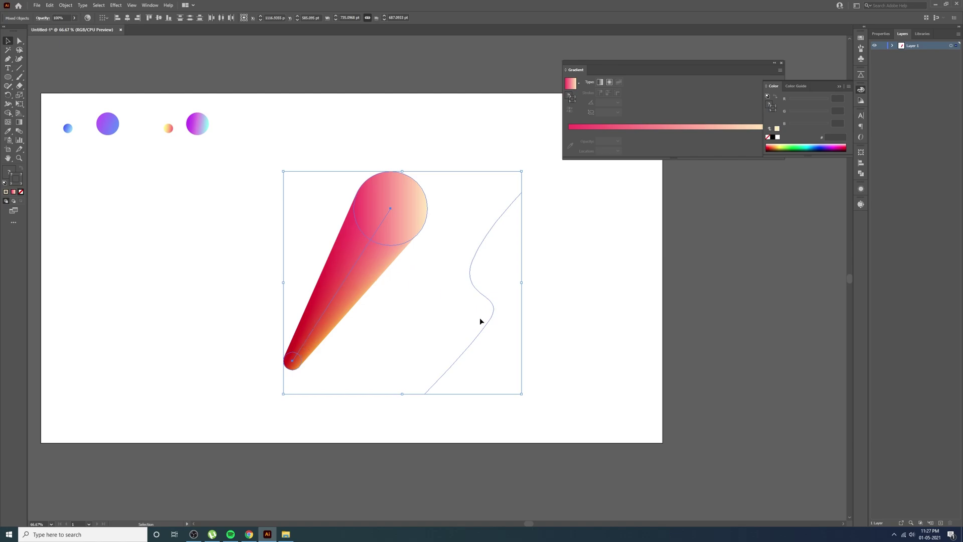
Replace the blend's spine with the S path, move it left, and enter Isolation Mode.
{"action": "left_click", "coordinate": [64, 5]}
{"action": "mouse_move", "coordinate": [100, 217]}
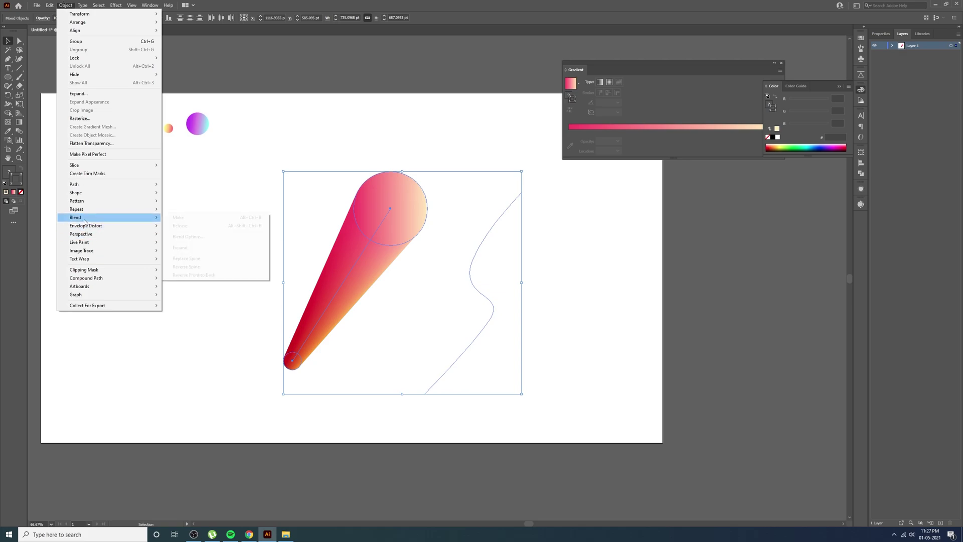
{"action": "left_click", "coordinate": [205, 259]}
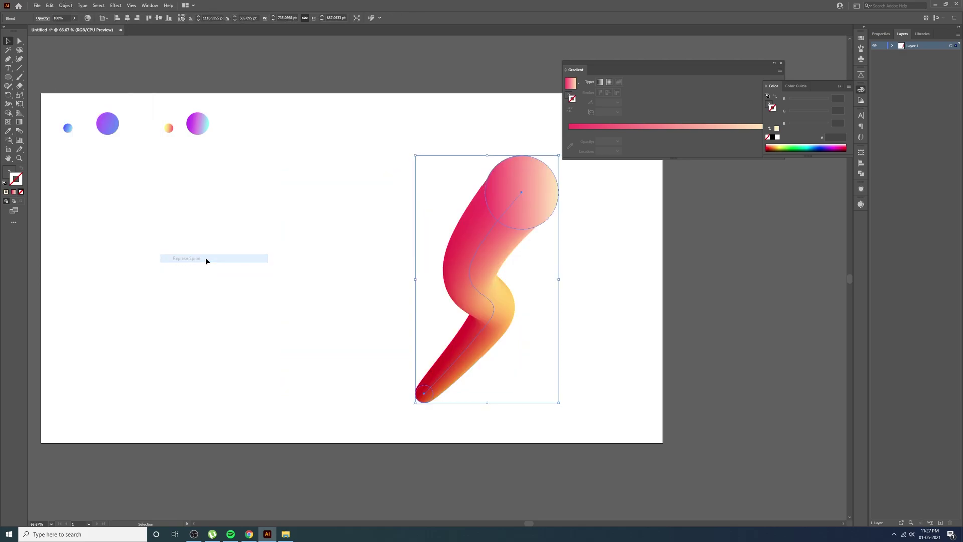
{"action": "left_click_drag", "start_coordinate": [473, 260], "coordinate": [393, 250]}
{"action": "scroll", "coordinate": [430, 251], "scroll_direction": "down", "scroll_amount": 1}
{"action": "left_click", "coordinate": [583, 330]}
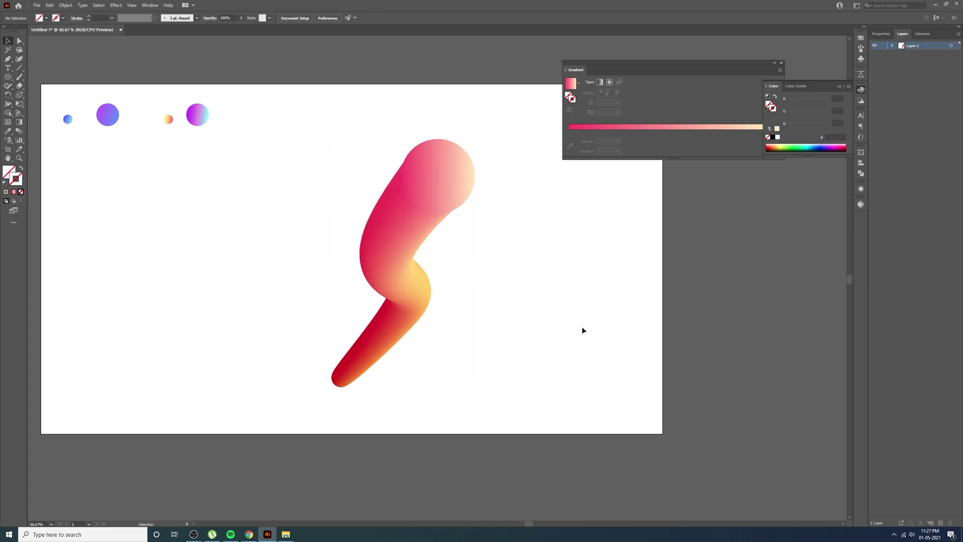
{"action": "double_click", "coordinate": [411, 234]}
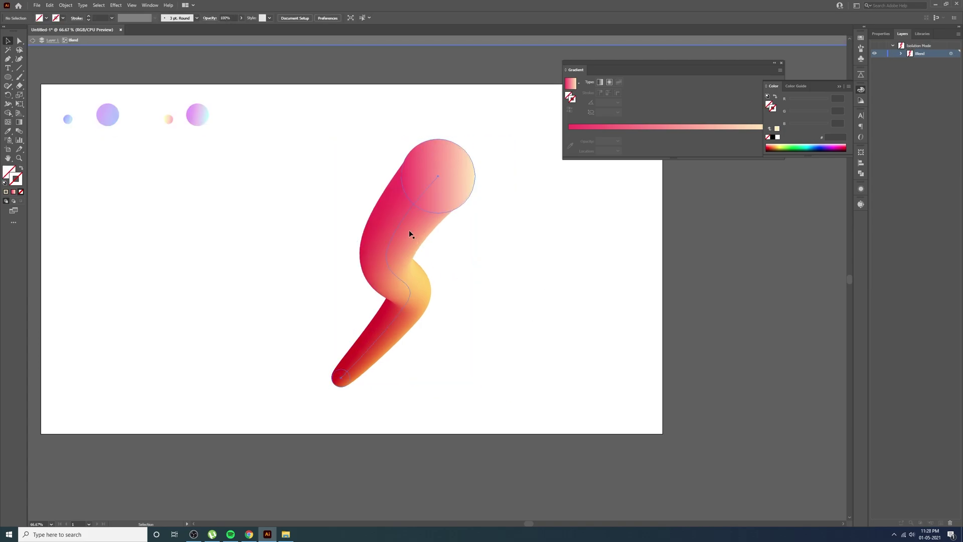
Rotate the large top circle to flip its gradient and reposition it.
{"action": "left_click", "coordinate": [447, 190]}
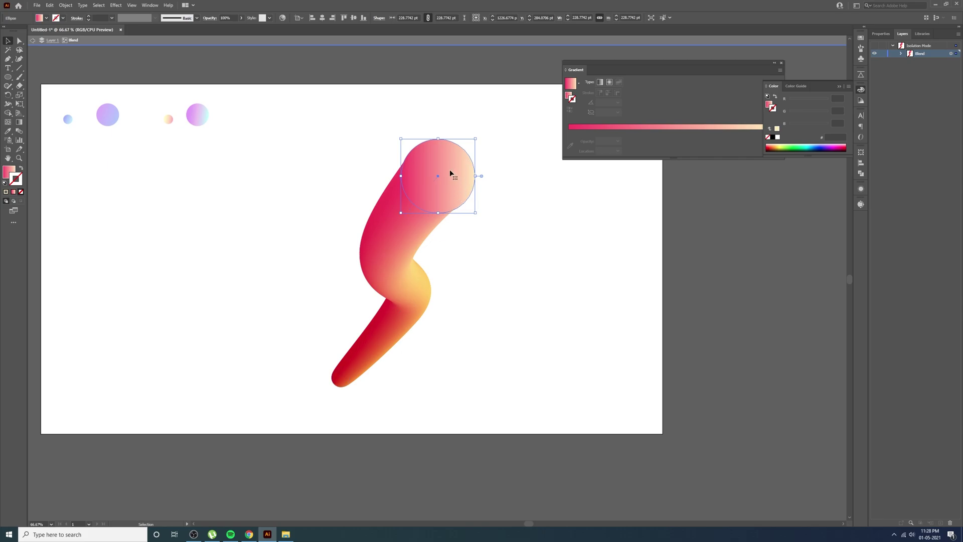
{"action": "left_click_drag", "start_coordinate": [477, 222], "coordinate": [423, 125]}
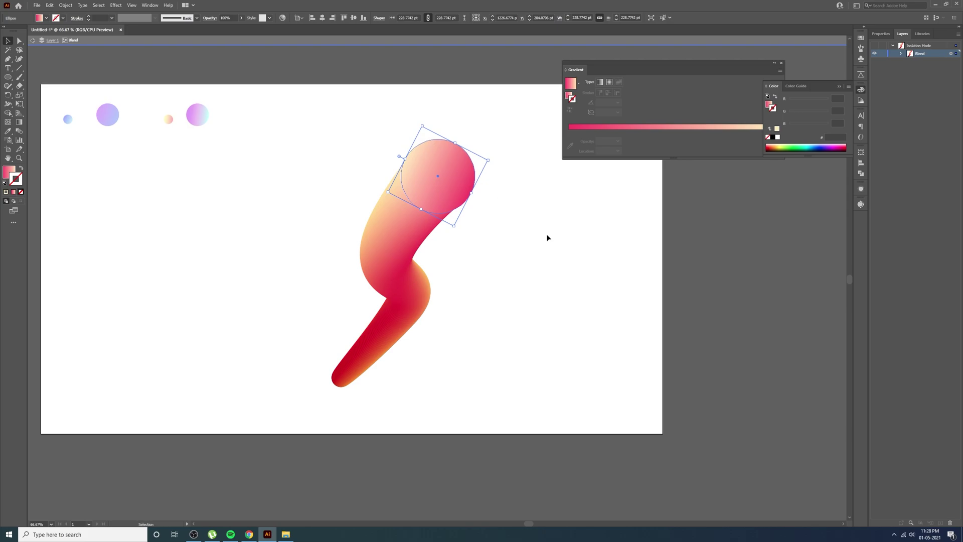
{"action": "left_click_drag", "start_coordinate": [464, 195], "coordinate": [527, 226]}
{"action": "left_click_drag", "start_coordinate": [520, 175], "coordinate": [447, 276]}
{"action": "left_click_drag", "start_coordinate": [436, 221], "coordinate": [413, 139]}
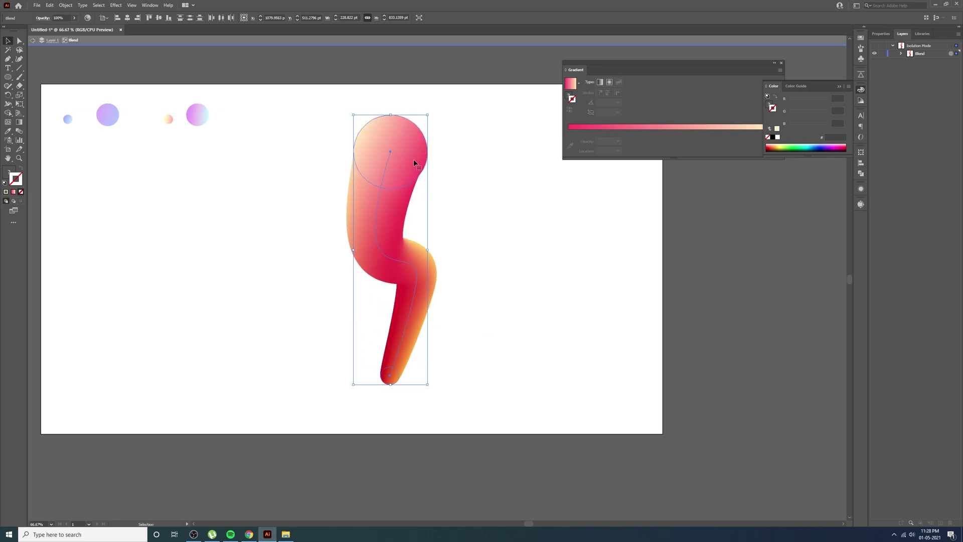
{"action": "left_click_drag", "start_coordinate": [418, 181], "coordinate": [444, 175]}
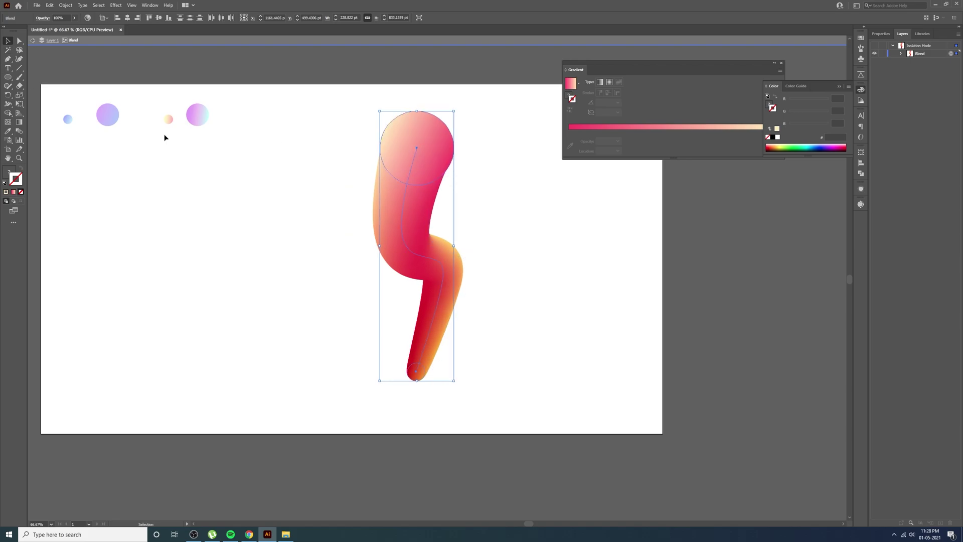
{"action": "left_click_drag", "start_coordinate": [422, 371], "coordinate": [427, 384]}
{"action": "left_click", "coordinate": [505, 375]}
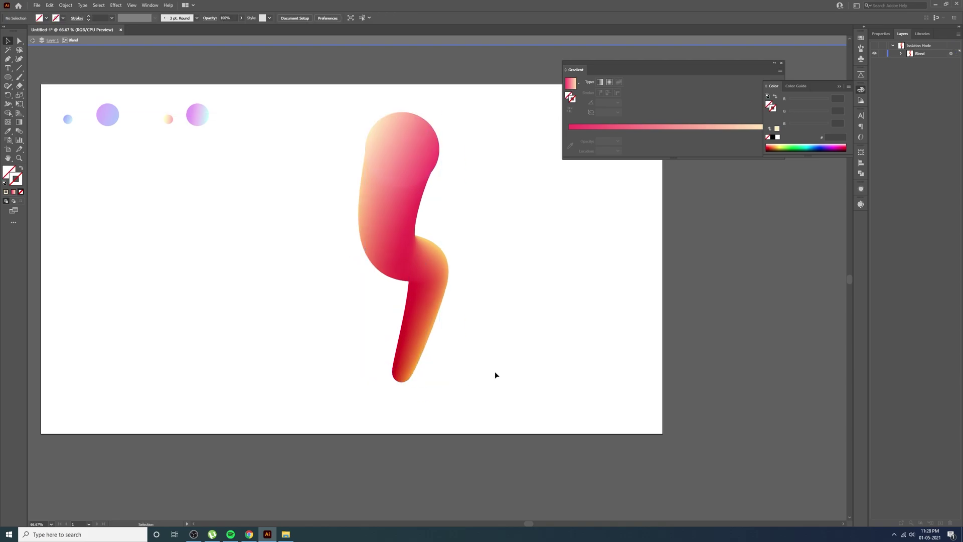
{"action": "left_click", "coordinate": [405, 357]}
{"action": "left_click", "coordinate": [405, 380]}
Drag both end circles to new spots so the tube crosses over itself.
{"action": "left_click_drag", "start_coordinate": [406, 380], "coordinate": [322, 366]}
{"action": "left_click", "coordinate": [396, 125]}
{"action": "left_click_drag", "start_coordinate": [396, 125], "coordinate": [514, 214]}
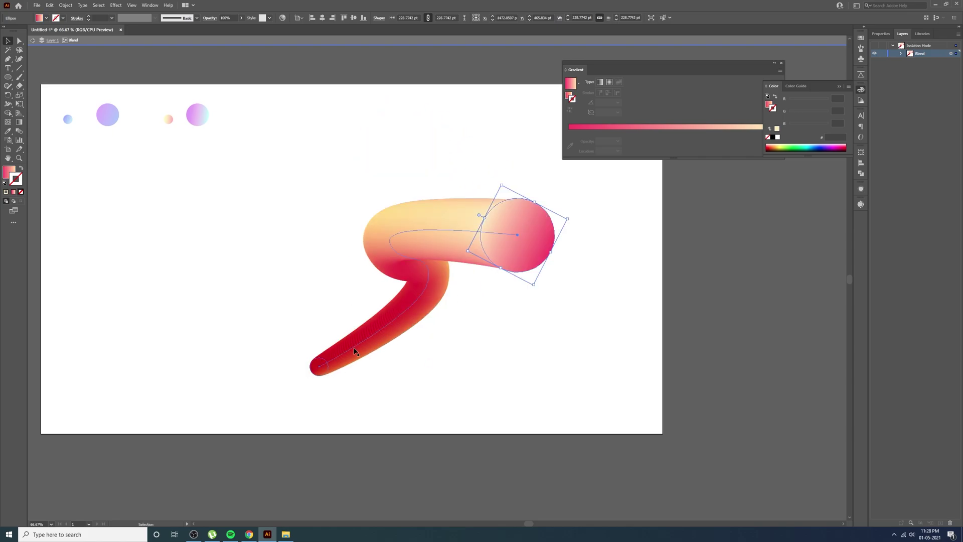
{"action": "left_click_drag", "start_coordinate": [318, 367], "coordinate": [299, 255]}
{"action": "left_click_drag", "start_coordinate": [537, 239], "coordinate": [466, 366]}
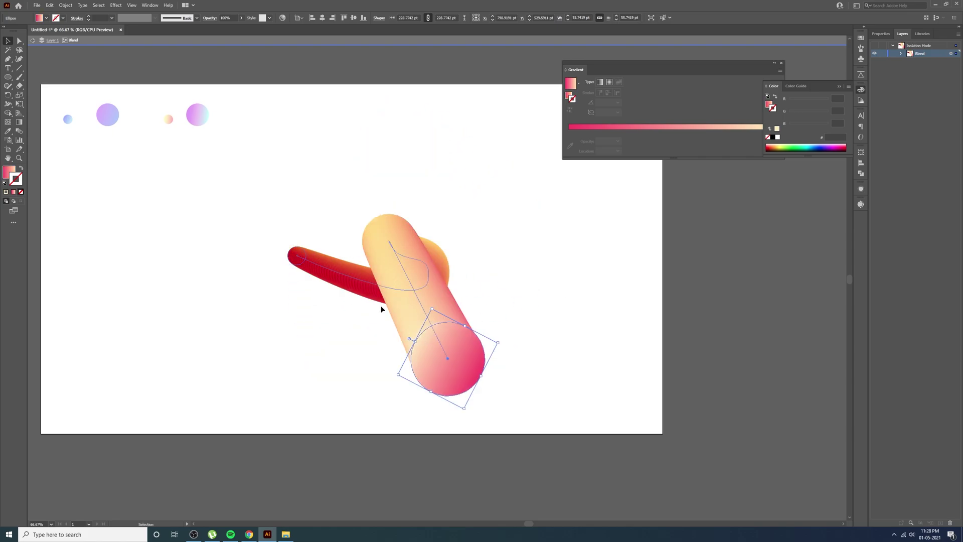
{"action": "left_click_drag", "start_coordinate": [300, 257], "coordinate": [322, 200]}
{"action": "left_click_drag", "start_coordinate": [489, 312], "coordinate": [474, 362]}
{"action": "left_click_drag", "start_coordinate": [322, 195], "coordinate": [331, 171]}
{"action": "left_click", "coordinate": [414, 195]}
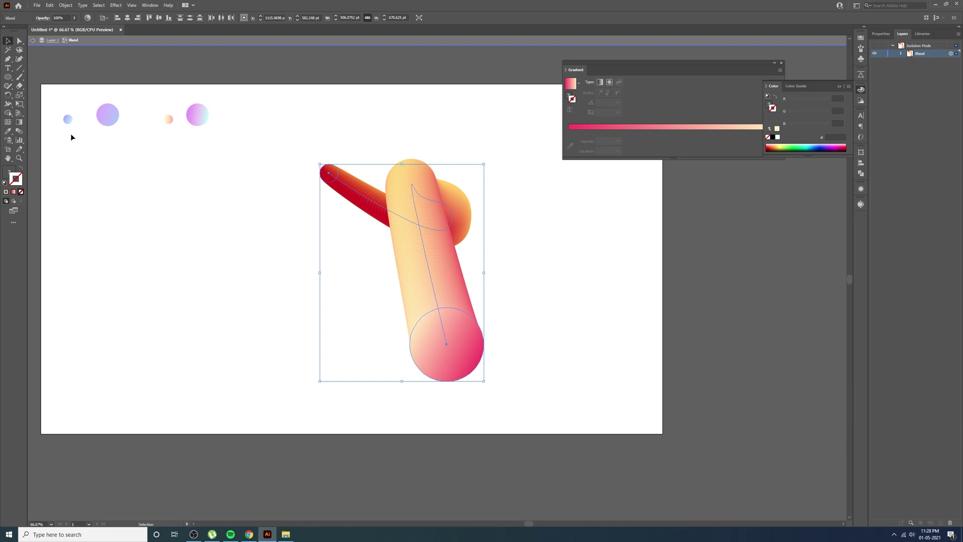
Select the spine's top anchor with Direct Selection to reveal its handles.
{"action": "left_click", "coordinate": [18, 41]}
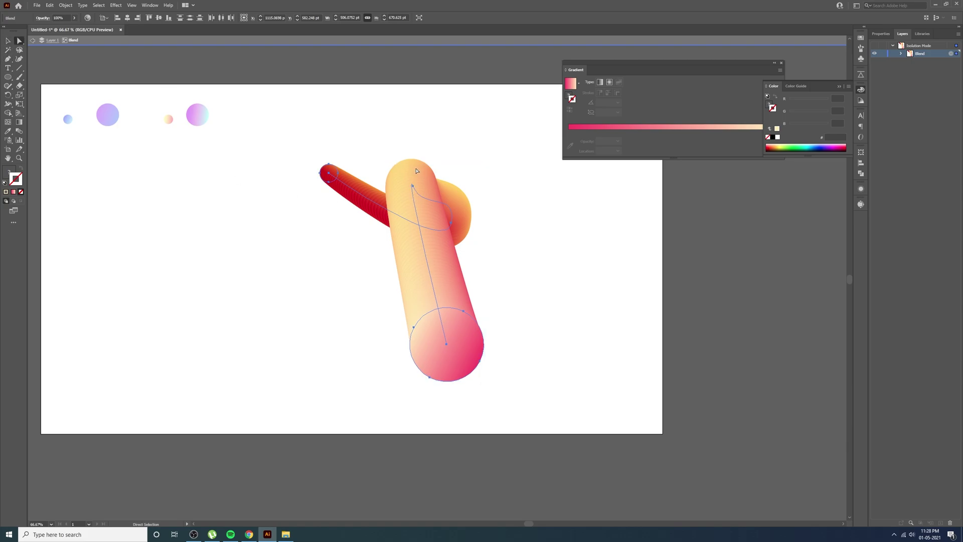
{"action": "left_click", "coordinate": [413, 186]}
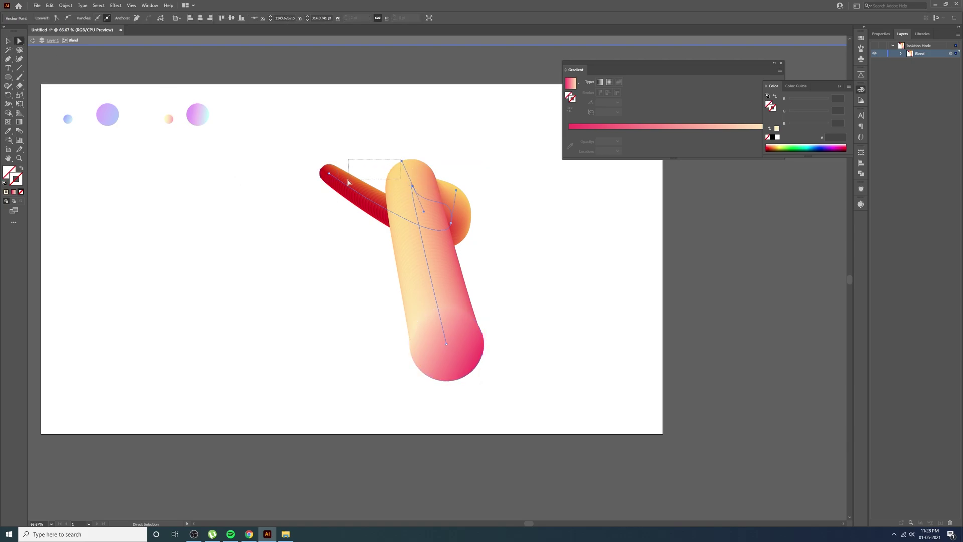
{"action": "left_click", "coordinate": [409, 180]}
{"action": "left_click", "coordinate": [413, 187]}
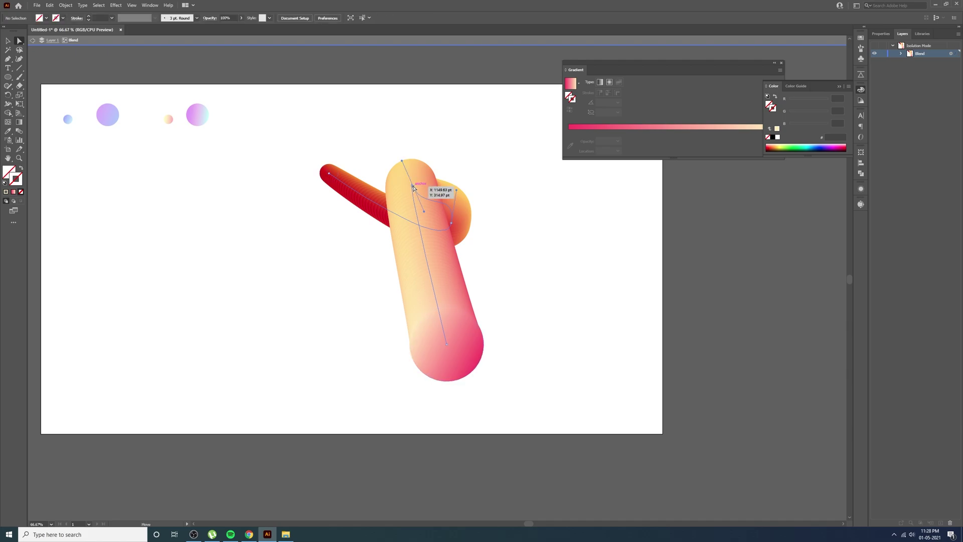
{"action": "left_click", "coordinate": [414, 187]}
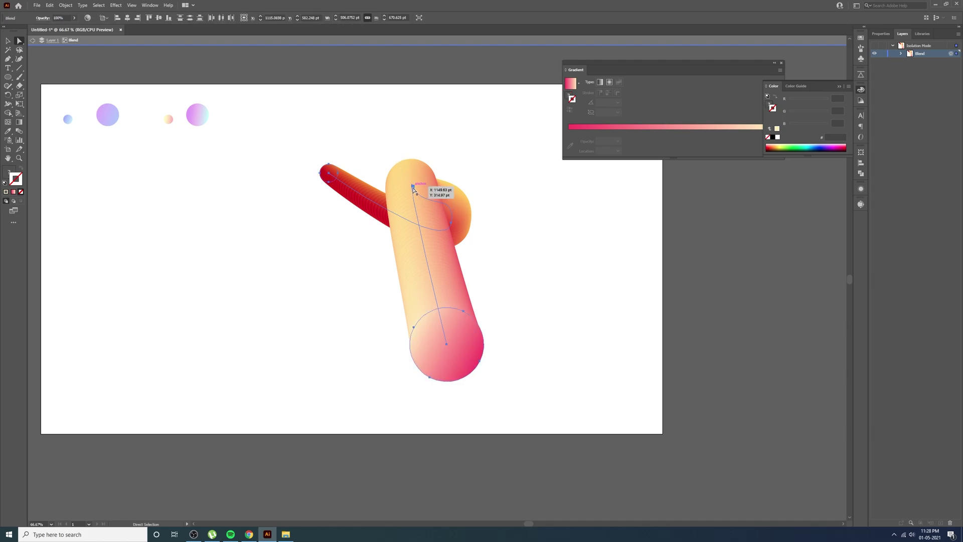
{"action": "left_click", "coordinate": [412, 186]}
Drag the spine's handles into a loop over the red tail, then exit isolation mode.
{"action": "left_click_drag", "start_coordinate": [402, 160], "coordinate": [380, 233]}
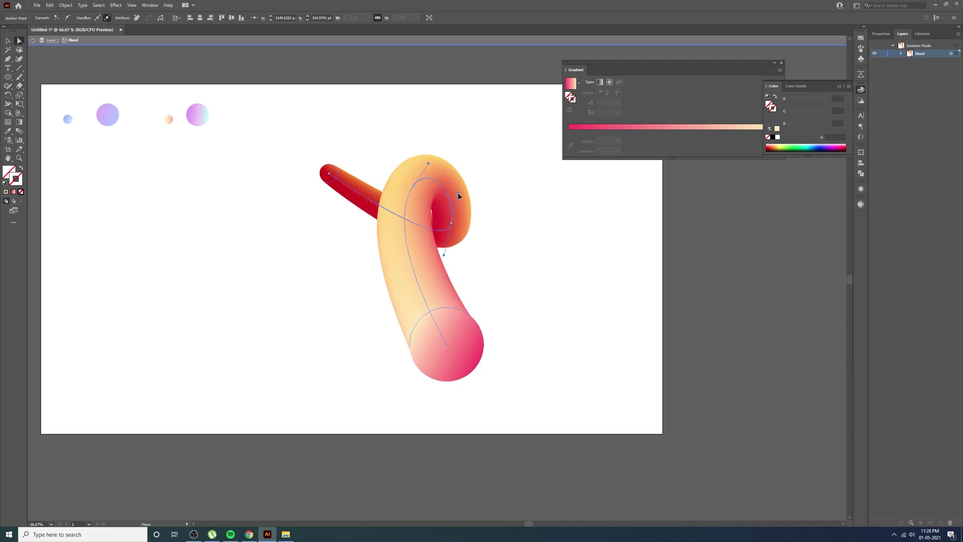
{"action": "left_click_drag", "start_coordinate": [451, 221], "coordinate": [470, 247]}
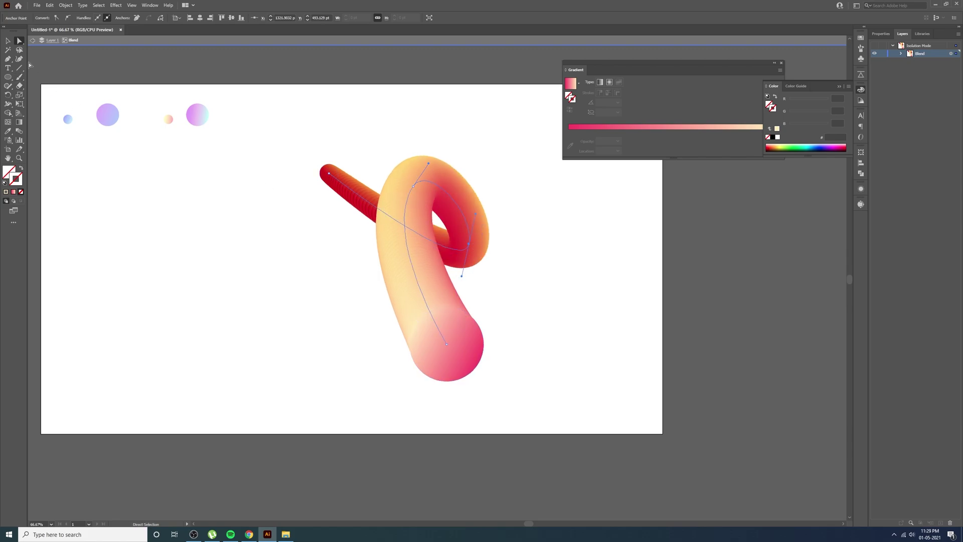
{"action": "left_click", "coordinate": [12, 42]}
{"action": "double_click", "coordinate": [311, 292]}
{"action": "left_click_drag", "start_coordinate": [196, 241], "coordinate": [604, 353]}
Set the blend to 250 specified steps.
{"action": "double_click", "coordinate": [19, 131]}
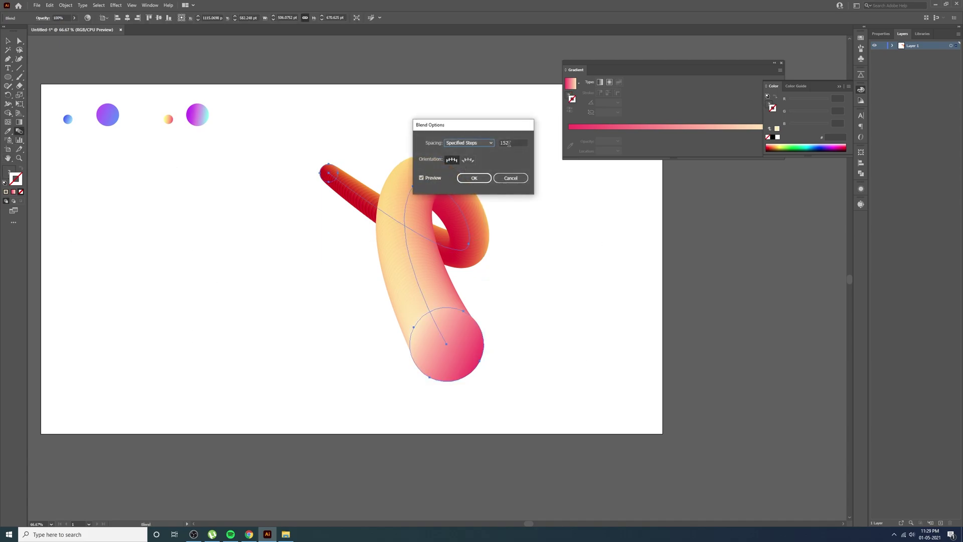
{"action": "key", "text": "Tab"}
{"action": "type", "text": "250"}
{"action": "key", "text": "Return"}
Move the looping tube to the artboard's left side.
{"action": "key", "text": "v"}
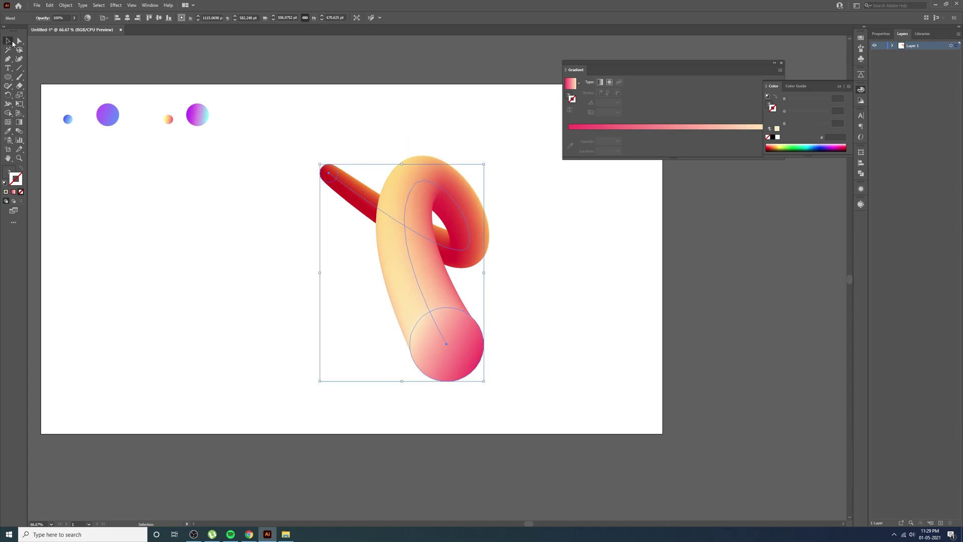
{"action": "left_click", "coordinate": [625, 311]}
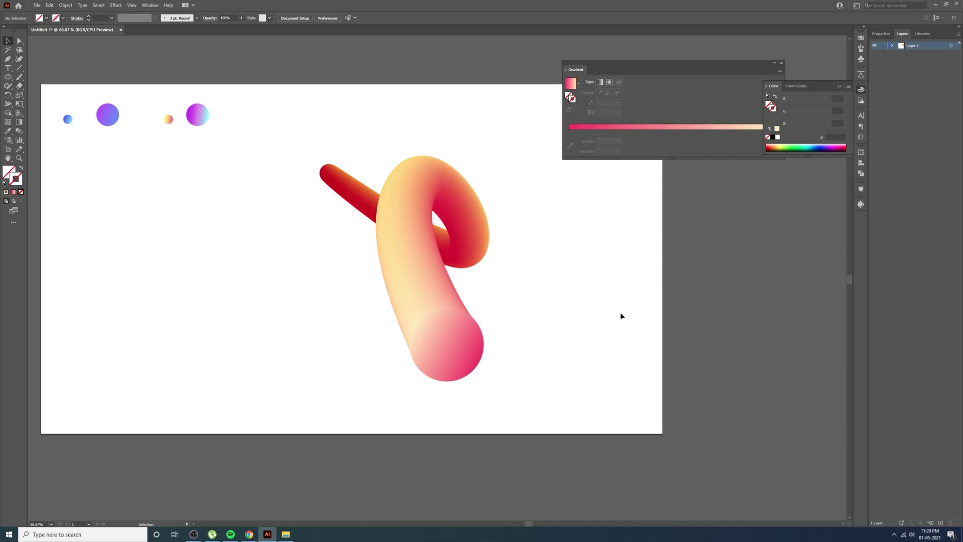
{"action": "left_click_drag", "start_coordinate": [412, 230], "coordinate": [164, 247]}
{"action": "left_click", "coordinate": [458, 298]}
{"action": "left_click_drag", "start_coordinate": [184, 315], "coordinate": [161, 316]}
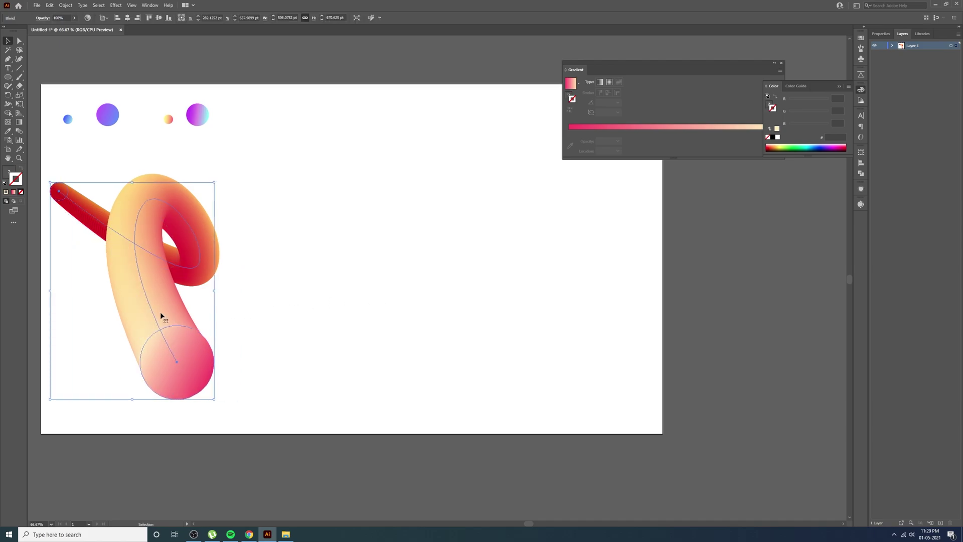
{"action": "left_click", "coordinate": [249, 534]}
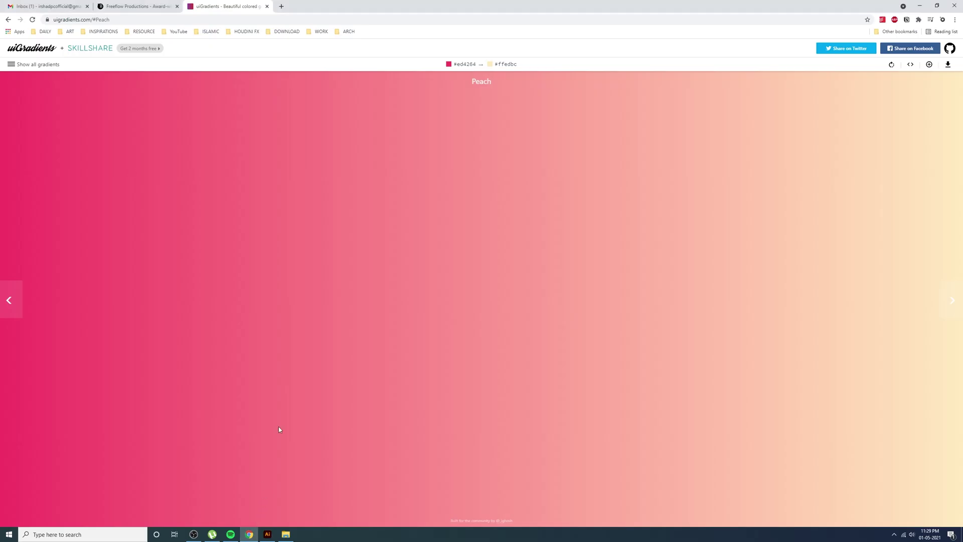
{"action": "left_click", "coordinate": [267, 534]}
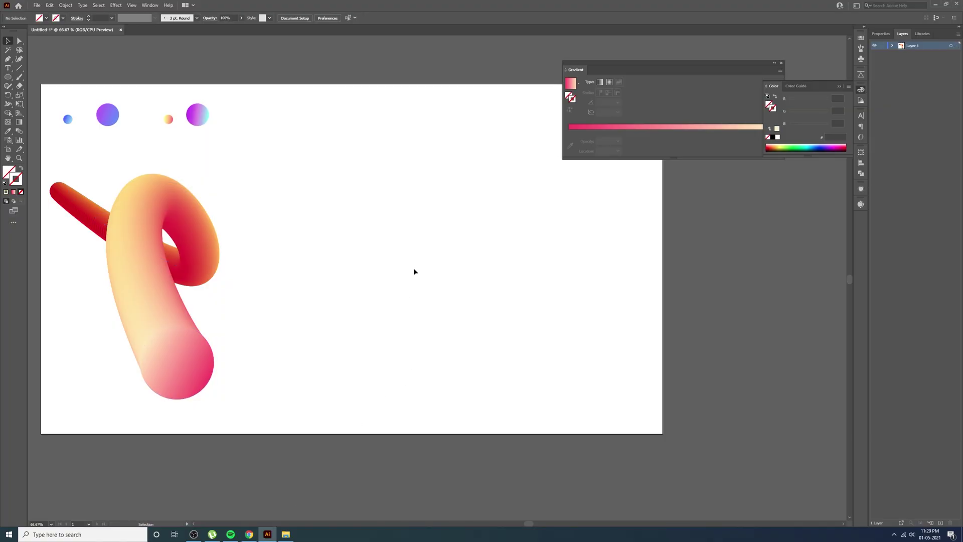
Type the word 'hey' on the artboard and scale it up large.
{"action": "key", "text": "t"}
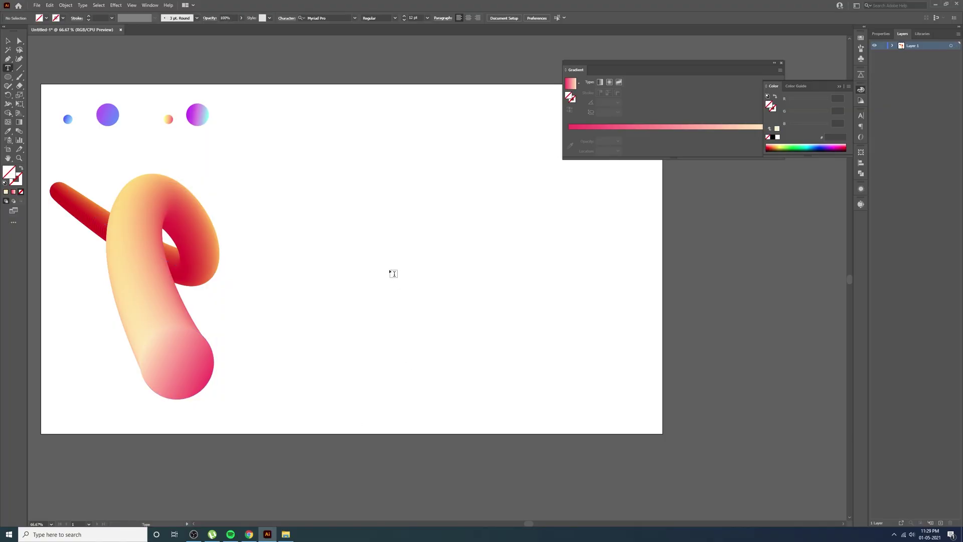
{"action": "left_click", "coordinate": [391, 271]}
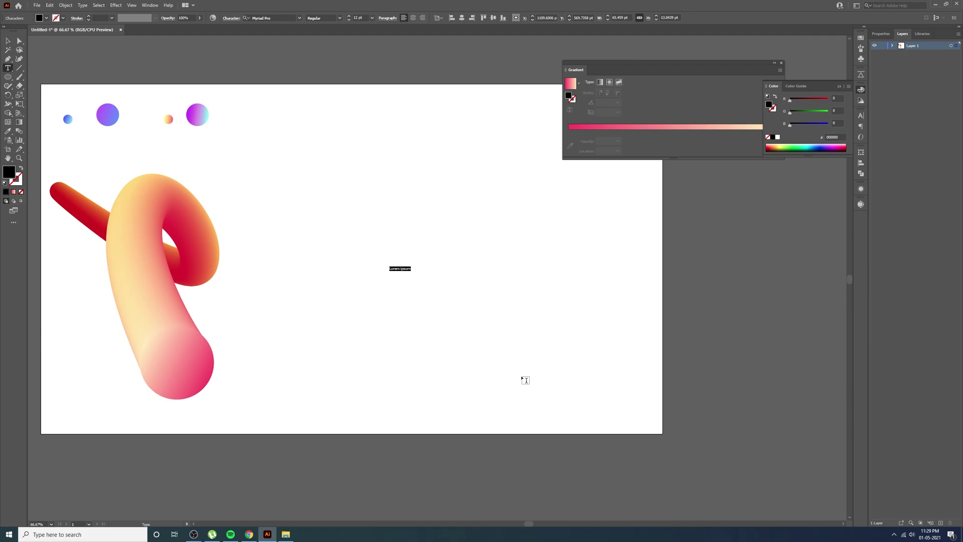
{"action": "type", "text": "hey"}
{"action": "key", "text": "Escape"}
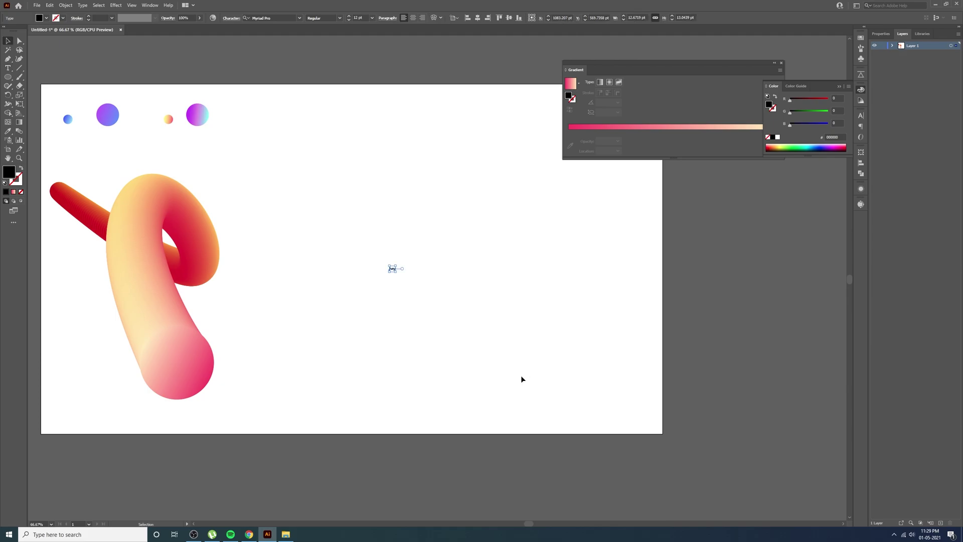
{"action": "left_click_drag", "start_coordinate": [395, 271], "coordinate": [572, 396]}
{"action": "left_click_drag", "start_coordinate": [522, 369], "coordinate": [481, 309]}
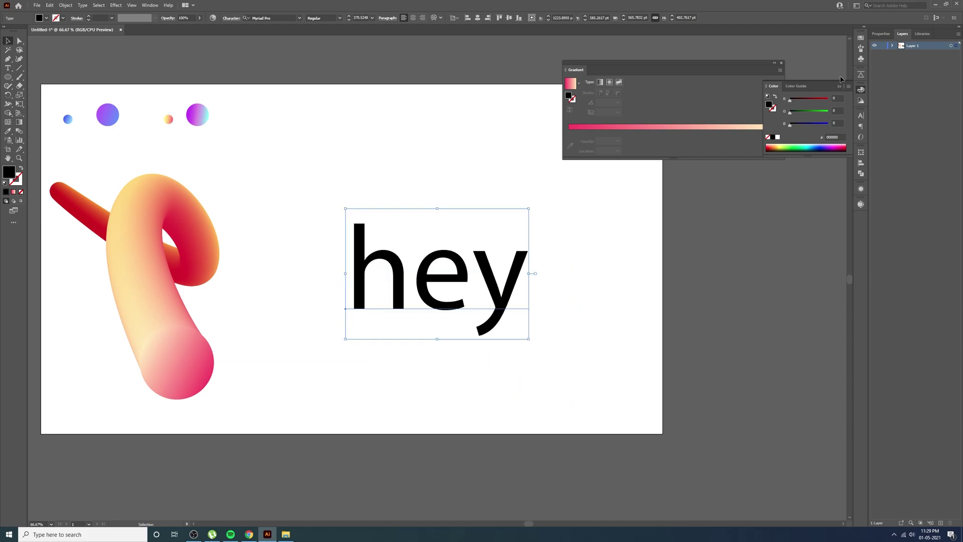
Set 'hey' in the Nexa Rust Script S font and nudge it right.
{"action": "left_click", "coordinate": [861, 116]}
{"action": "left_click", "coordinate": [815, 123]}
{"action": "key", "text": "Down"}
{"action": "key", "text": "Down"}
{"action": "key", "text": "Down"}
{"action": "key", "text": "Down"}
{"action": "key", "text": "Down"}
{"action": "key", "text": "Down"}
{"action": "key", "text": "Down"}
{"action": "key", "text": "Return"}
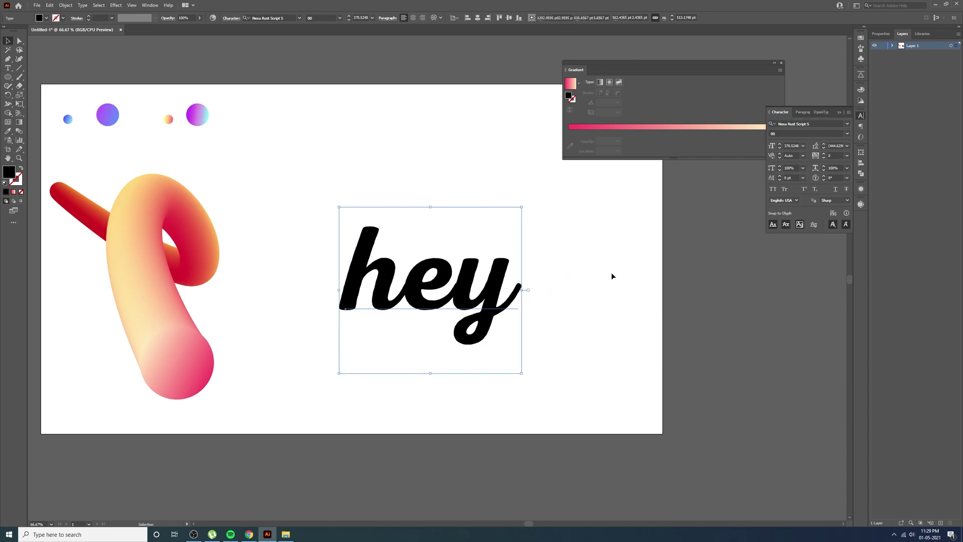
{"action": "left_click_drag", "start_coordinate": [455, 296], "coordinate": [487, 299]}
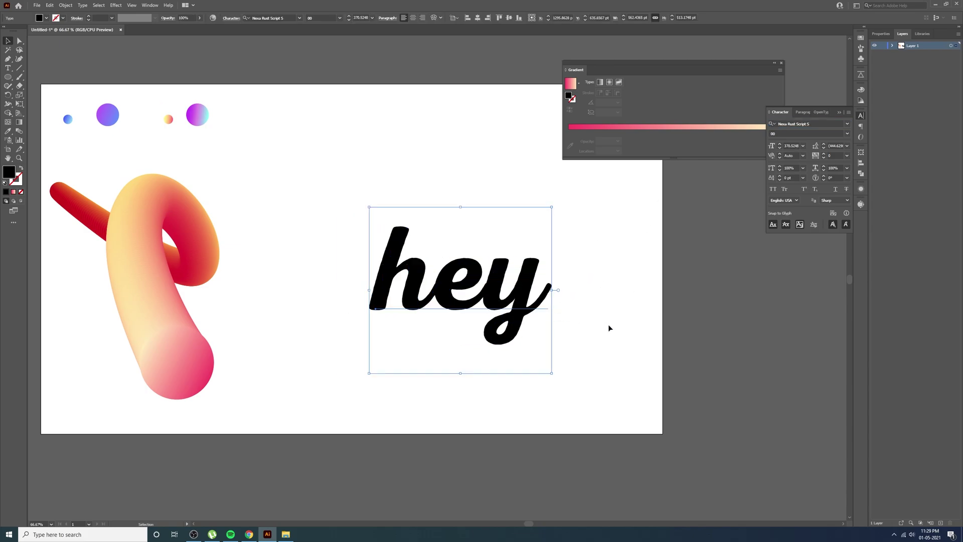
Trace the h of the script 'hey' with the Pen tool, from its top over the arch.
{"action": "left_click", "coordinate": [8, 59]}
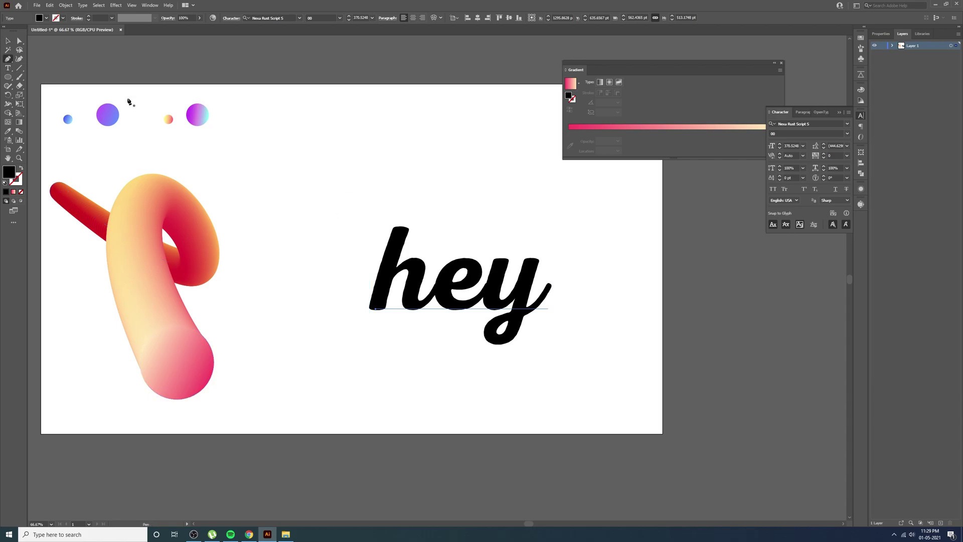
{"action": "scroll", "coordinate": [417, 288], "scroll_direction": "up", "scroll_amount": 2}
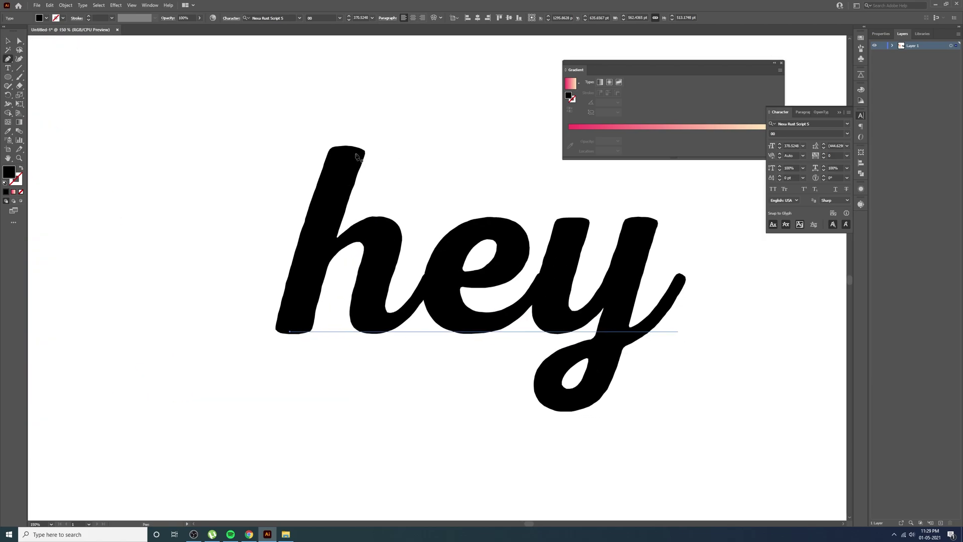
{"action": "left_click", "coordinate": [345, 151]}
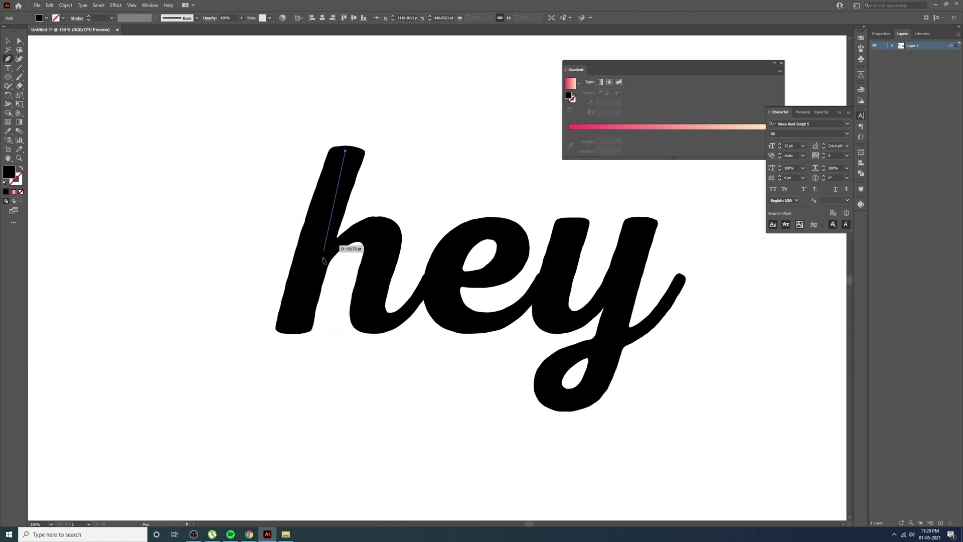
{"action": "left_click", "coordinate": [296, 326]}
{"action": "left_click_drag", "start_coordinate": [336, 244], "coordinate": [385, 213]}
{"action": "left_click_drag", "start_coordinate": [371, 315], "coordinate": [370, 336]}
Continue the pen path up into the e and around its loop and bottom.
{"action": "left_click_drag", "start_coordinate": [431, 284], "coordinate": [454, 248]}
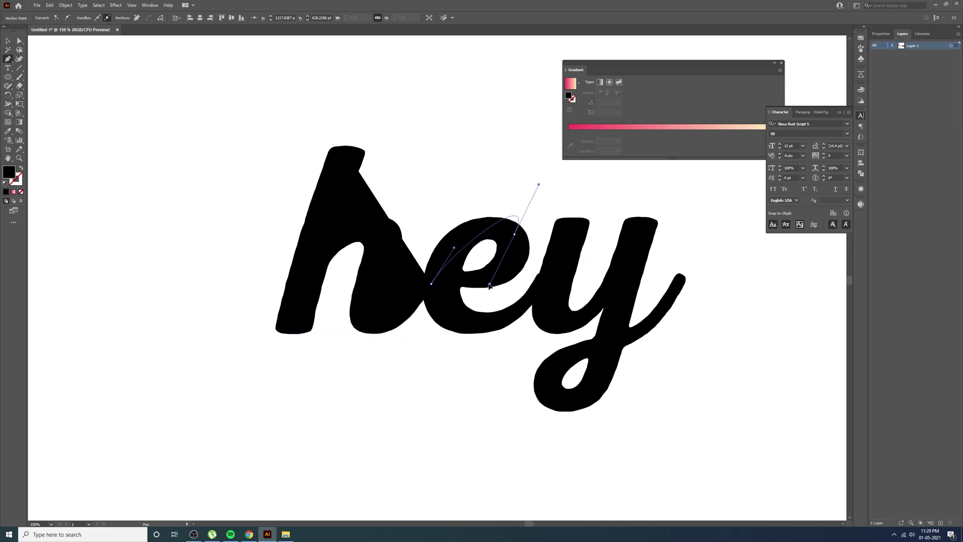
{"action": "left_click_drag", "start_coordinate": [493, 278], "coordinate": [527, 249]}
{"action": "left_click_drag", "start_coordinate": [457, 234], "coordinate": [436, 257]}
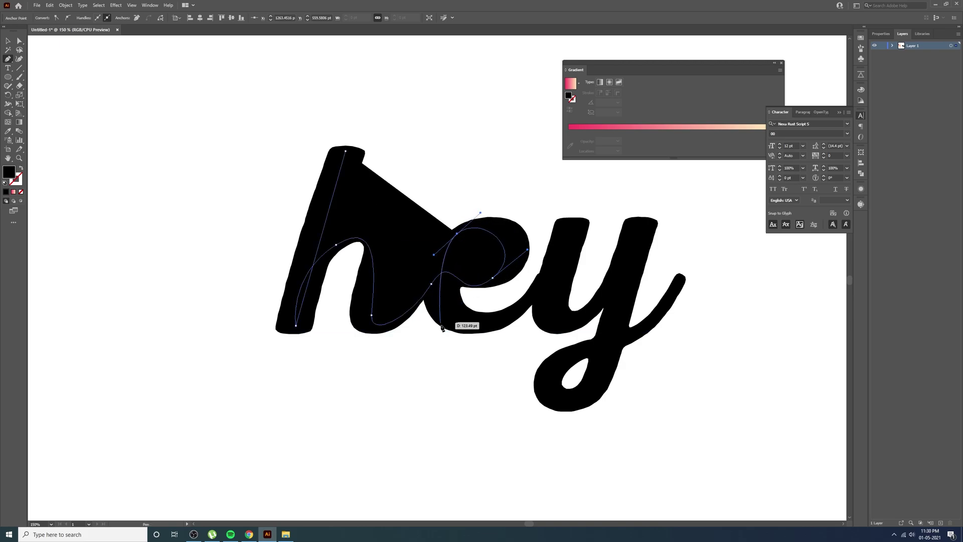
{"action": "left_click_drag", "start_coordinate": [476, 321], "coordinate": [526, 313]}
Carry the path through the y's strokes and bottom loop, ending at its tail tip.
{"action": "left_click_drag", "start_coordinate": [578, 231], "coordinate": [568, 206]}
{"action": "left_click_drag", "start_coordinate": [549, 303], "coordinate": [559, 331]}
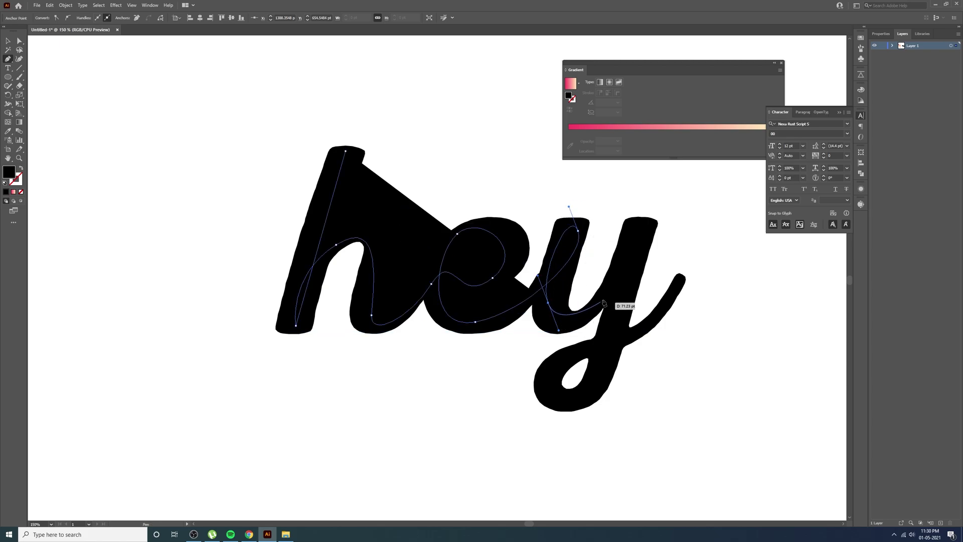
{"action": "left_click_drag", "start_coordinate": [639, 254], "coordinate": [635, 204]}
{"action": "left_click_drag", "start_coordinate": [558, 400], "coordinate": [610, 415]}
{"action": "left_click_drag", "start_coordinate": [639, 332], "coordinate": [666, 312]}
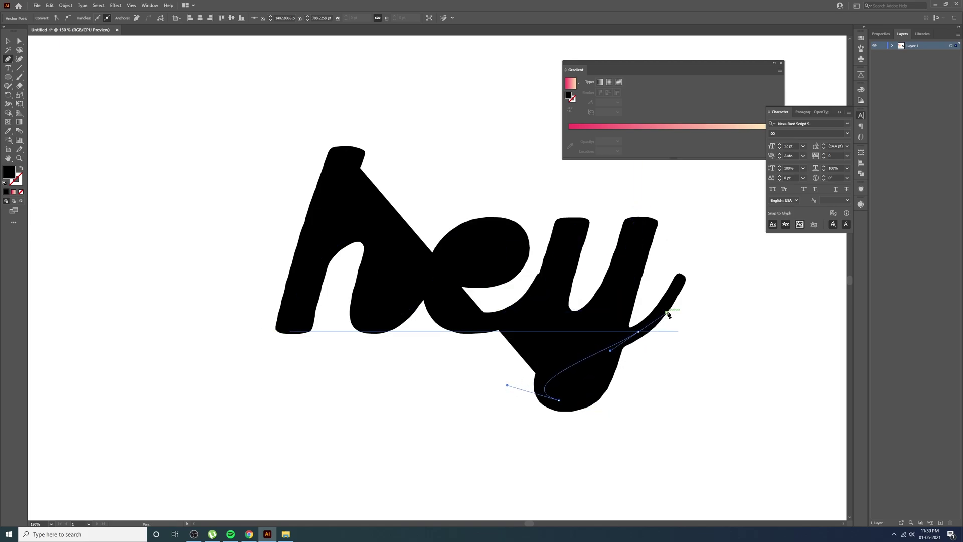
{"action": "left_click", "coordinate": [681, 277]}
Zoom back out and move the traced path above the original text.
{"action": "key", "text": "v"}
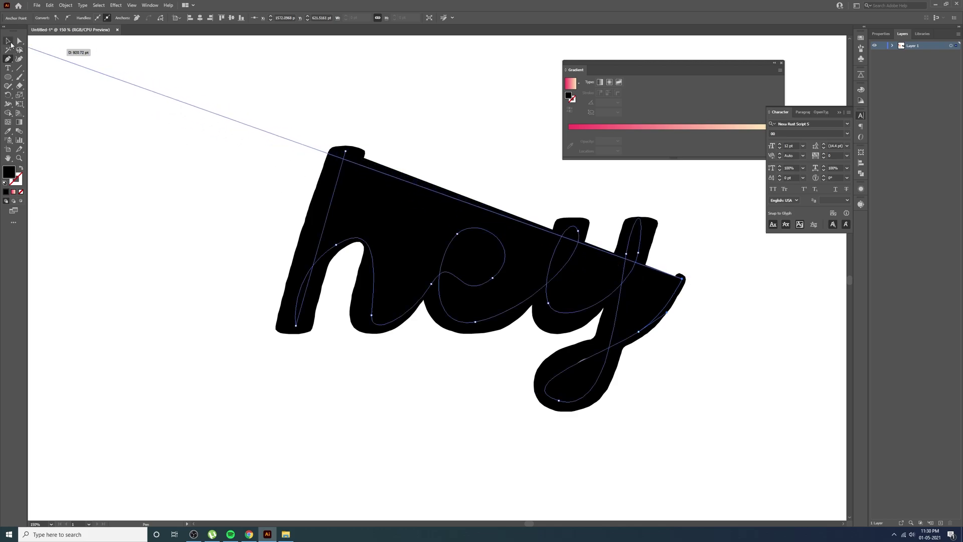
{"action": "key", "text": "ctrl+minus"}
{"action": "key", "text": "ctrl+minus"}
{"action": "left_click_drag", "start_coordinate": [377, 295], "coordinate": [391, 178]}
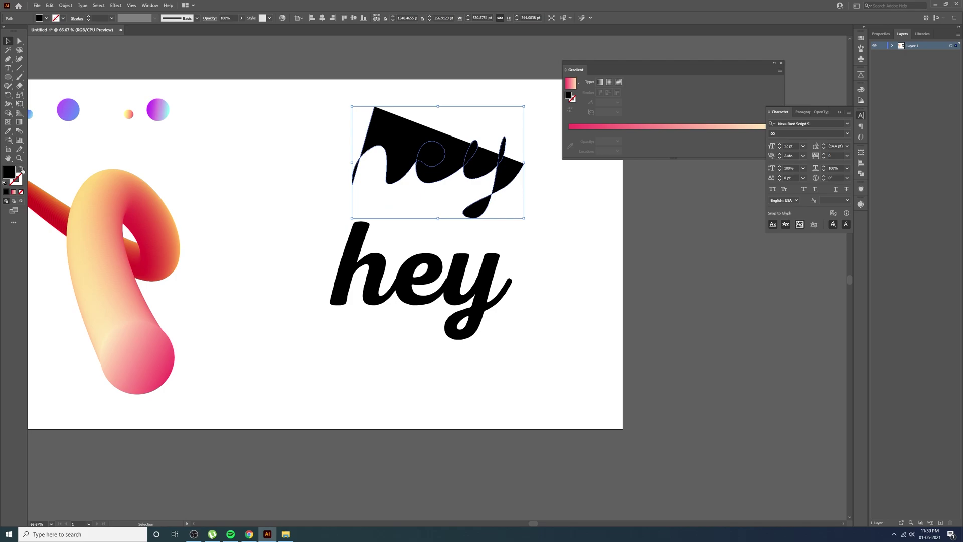
Make the path a thin outline, delete the black hey text, and enlarge the path in its place.
{"action": "left_click", "coordinate": [21, 169]}
{"action": "left_click", "coordinate": [529, 225]}
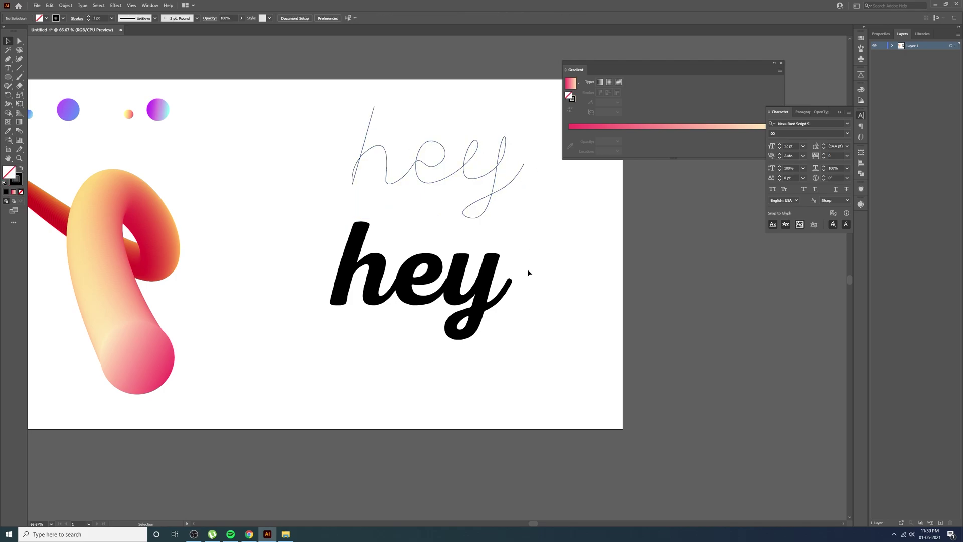
{"action": "left_click", "coordinate": [383, 312]}
{"action": "key", "text": "Delete"}
{"action": "left_click_drag", "start_coordinate": [447, 182], "coordinate": [438, 268]}
{"action": "left_click_drag", "start_coordinate": [514, 304], "coordinate": [566, 372]}
{"action": "left_click_drag", "start_coordinate": [543, 312], "coordinate": [490, 305]}
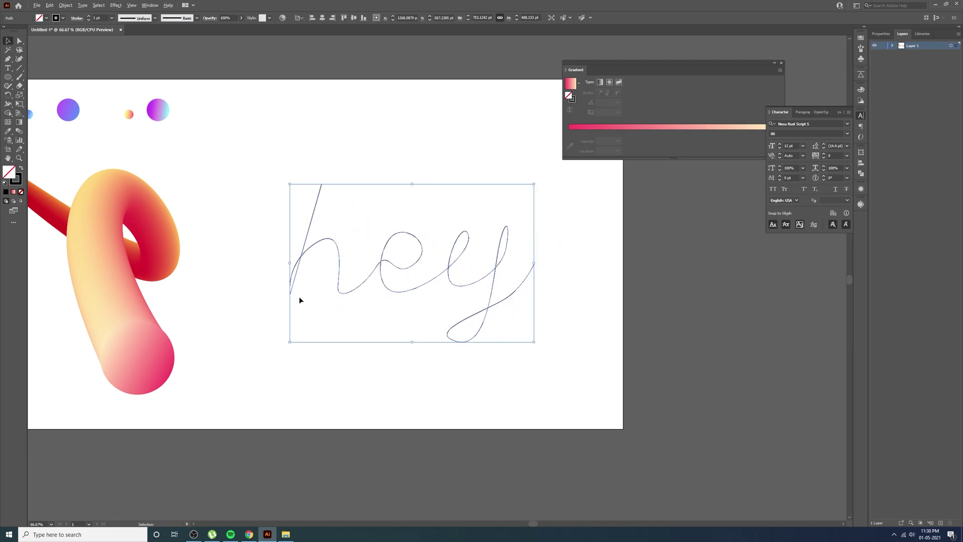
Pull the h's bottom anchor into a wide, rounded loop with Direct Selection.
{"action": "scroll", "coordinate": [300, 296], "scroll_direction": "up", "scroll_amount": 3}
{"action": "left_click", "coordinate": [21, 42]}
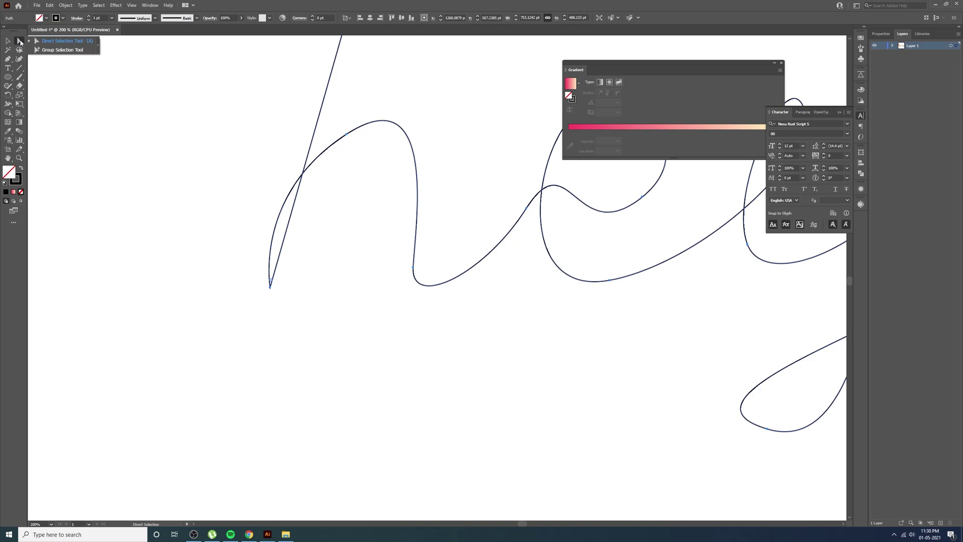
{"action": "left_click", "coordinate": [270, 287]}
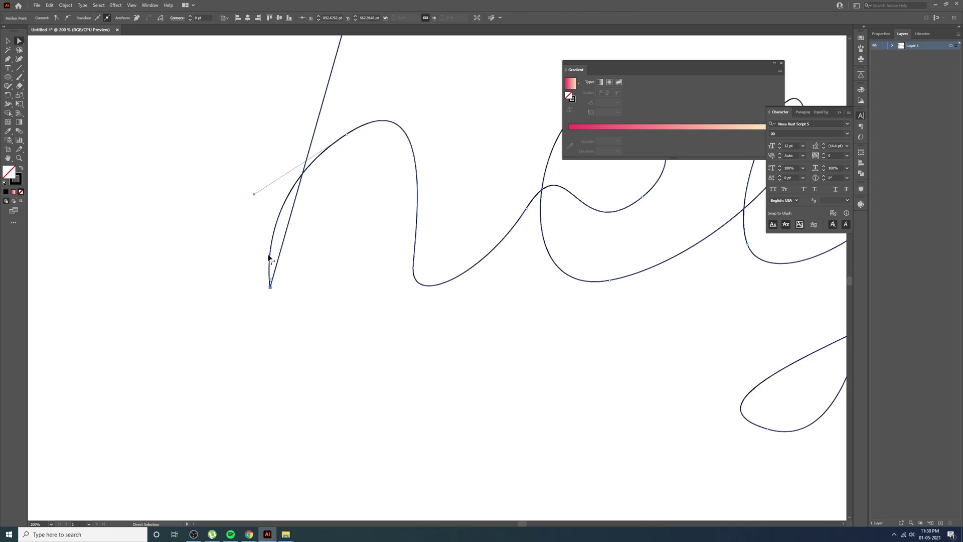
{"action": "left_click_drag", "start_coordinate": [256, 194], "coordinate": [144, 258]}
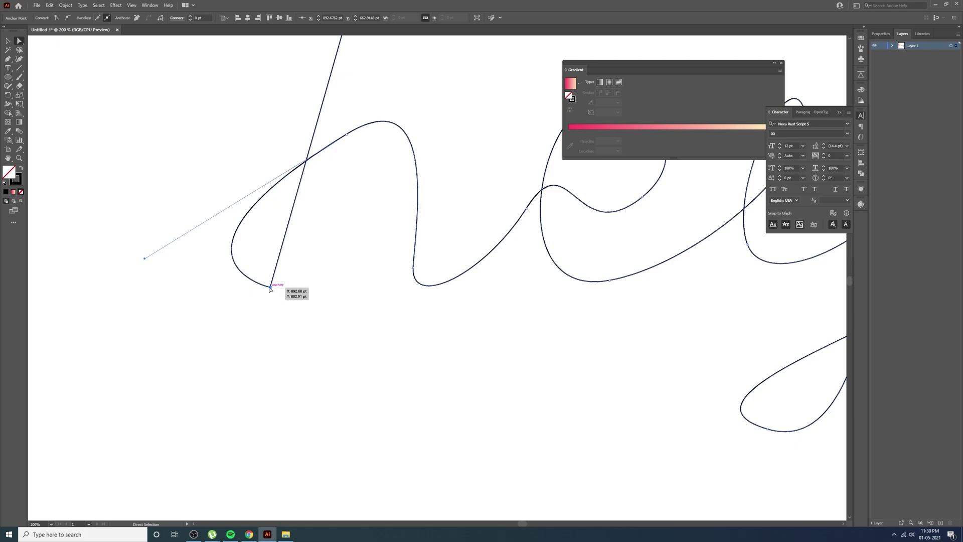
{"action": "left_click_drag", "start_coordinate": [266, 281], "coordinate": [258, 261]}
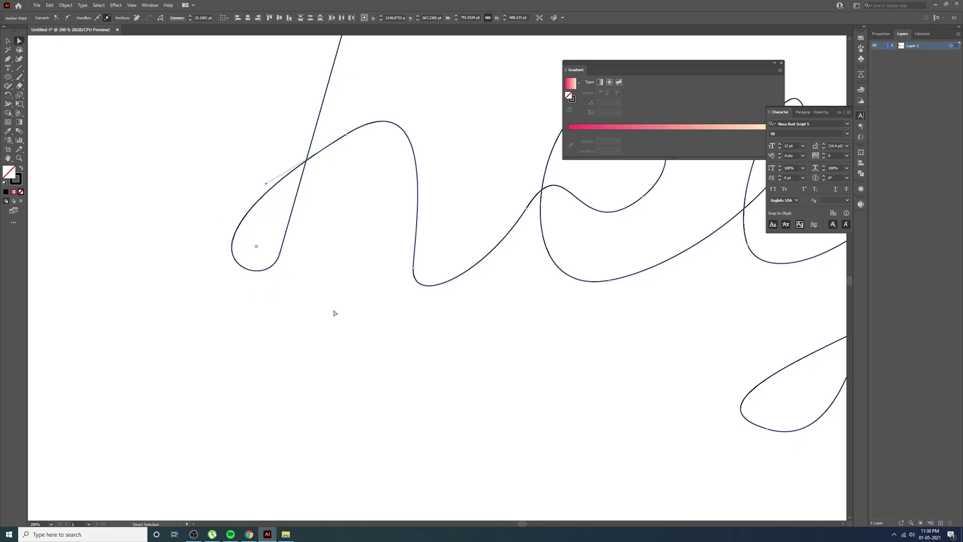
Zoom out to fit the artboard and nudge the hey path slightly right and down.
{"action": "key", "text": "ctrl+0"}
{"action": "key", "text": "ctrl+minus"}
{"action": "key", "text": "v"}
{"action": "left_click", "coordinate": [452, 364]}
{"action": "left_click_drag", "start_coordinate": [458, 333], "coordinate": [483, 338]}
{"action": "left_click", "coordinate": [245, 187]}
Spread the blue and purple circles apart above hey, moving the big circle further right.
{"action": "left_click_drag", "start_coordinate": [118, 168], "coordinate": [434, 193]}
{"action": "left_click_drag", "start_coordinate": [382, 170], "coordinate": [468, 206]}
{"action": "left_click", "coordinate": [418, 183]}
{"action": "left_click_drag", "start_coordinate": [378, 172], "coordinate": [487, 192]}
{"action": "left_click", "coordinate": [434, 192]}
{"action": "left_click_drag", "start_coordinate": [372, 173], "coordinate": [537, 216]}
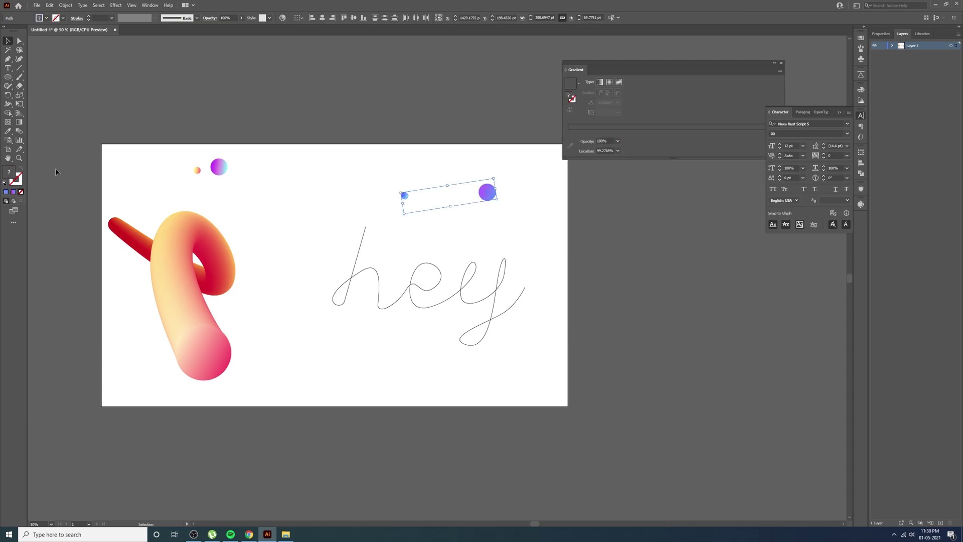
Blend the small blue circle into the purple circle with the Blend tool.
{"action": "left_click", "coordinate": [20, 132]}
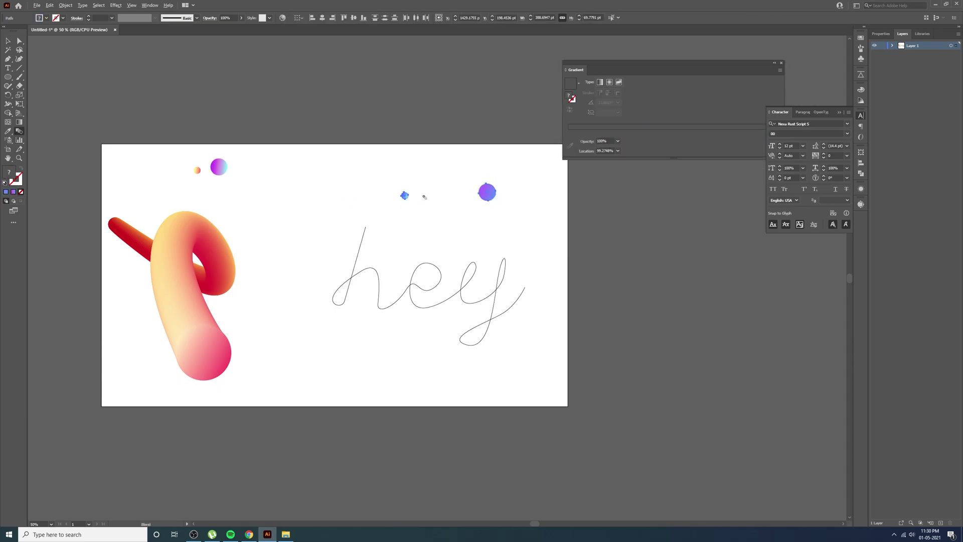
{"action": "scroll", "coordinate": [416, 196], "scroll_direction": "up", "scroll_amount": 3}
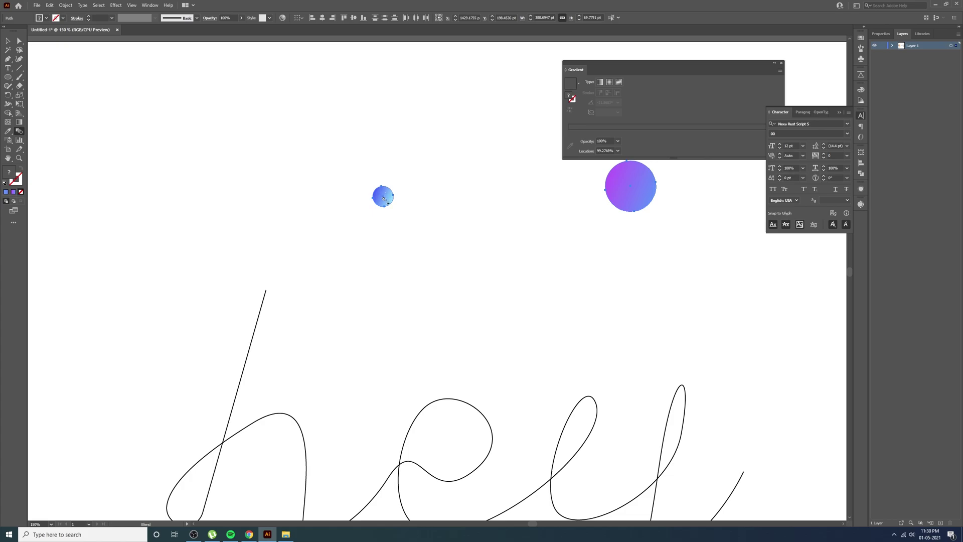
{"action": "left_click", "coordinate": [629, 186]}
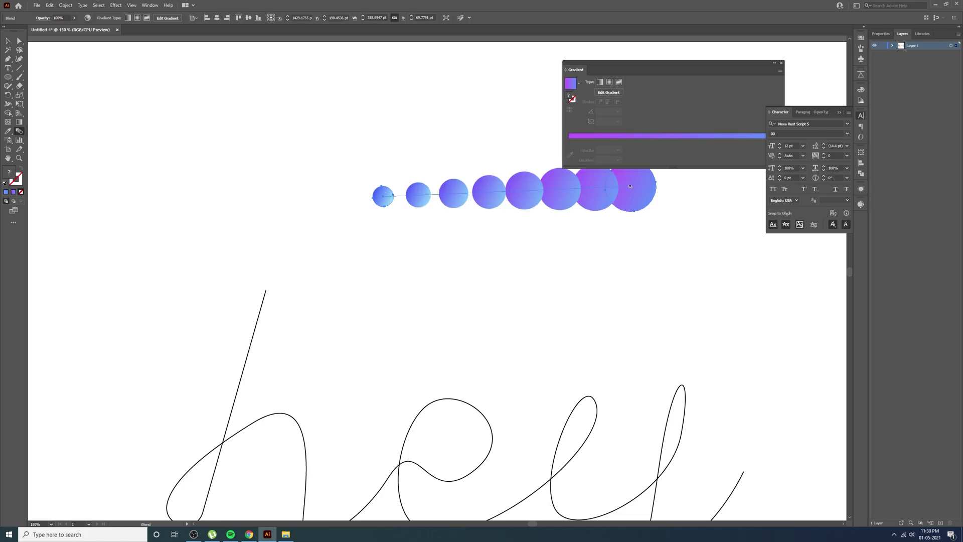
Run the circle blend along the hey path with Object > Blend > Replace Spine.
{"action": "key", "text": "v"}
{"action": "scroll", "coordinate": [550, 237], "scroll_direction": "down", "scroll_amount": 2}
{"action": "left_click_drag", "start_coordinate": [549, 237], "coordinate": [500, 237]}
{"action": "left_click_drag", "start_coordinate": [320, 164], "coordinate": [548, 434]}
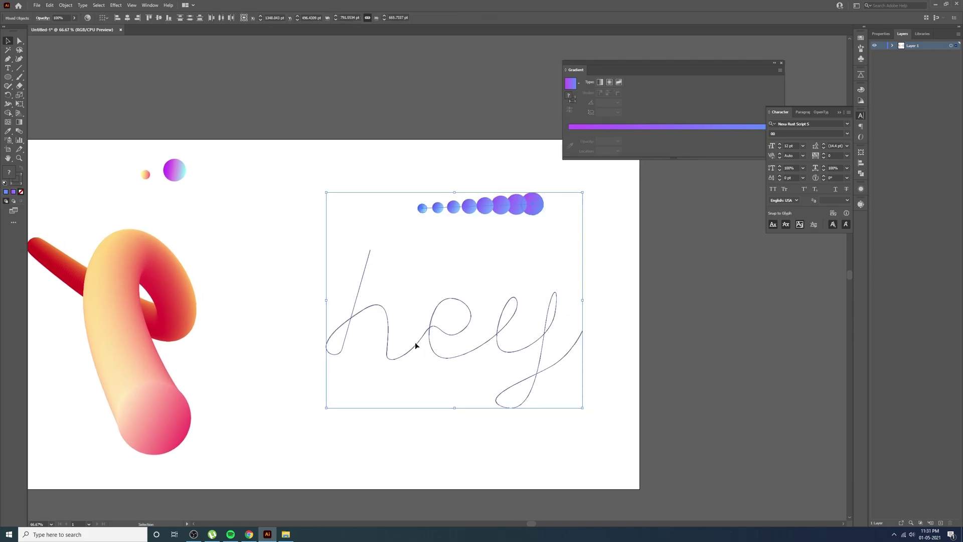
{"action": "left_click", "coordinate": [63, 6]}
{"action": "mouse_move", "coordinate": [97, 221]}
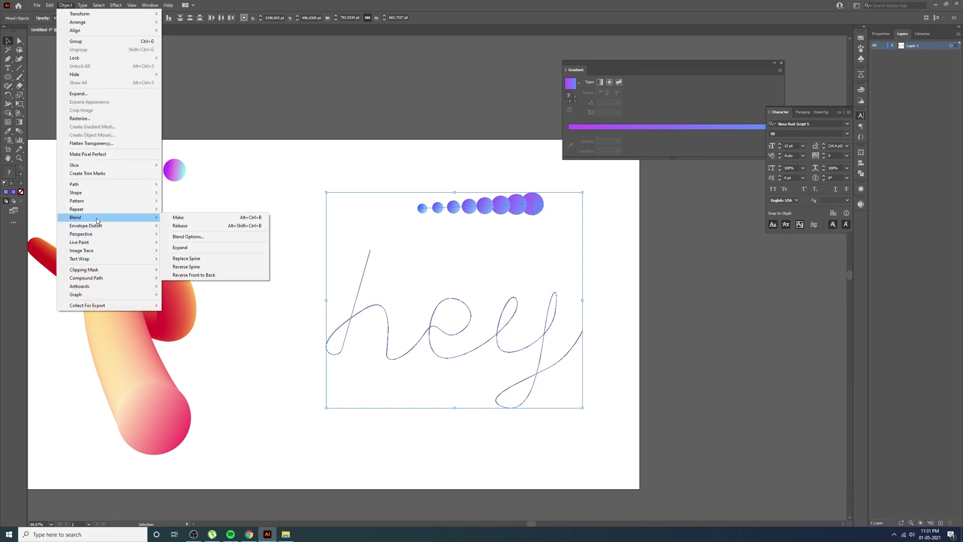
{"action": "left_click", "coordinate": [186, 259]}
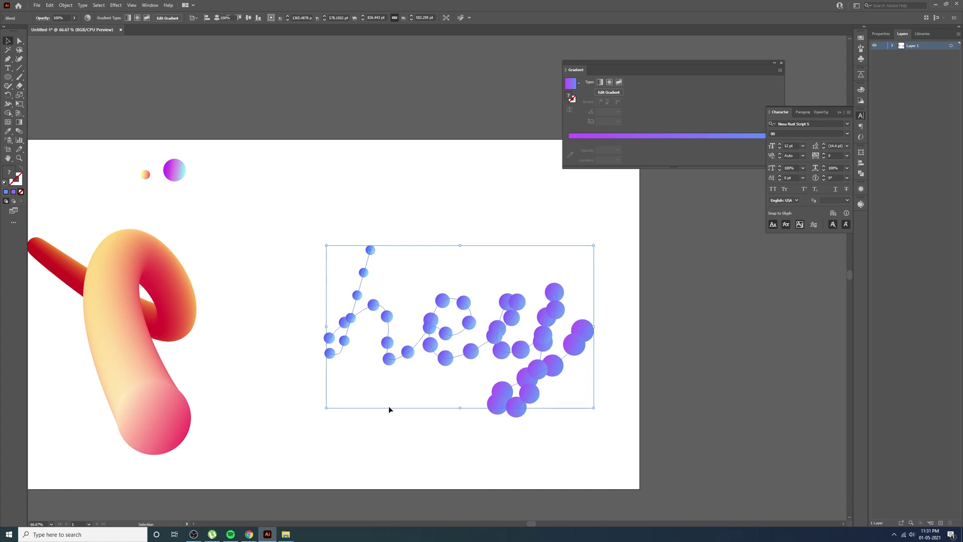
Reselect the hey blend and bring up Blend Options.
{"action": "left_click", "coordinate": [423, 444]}
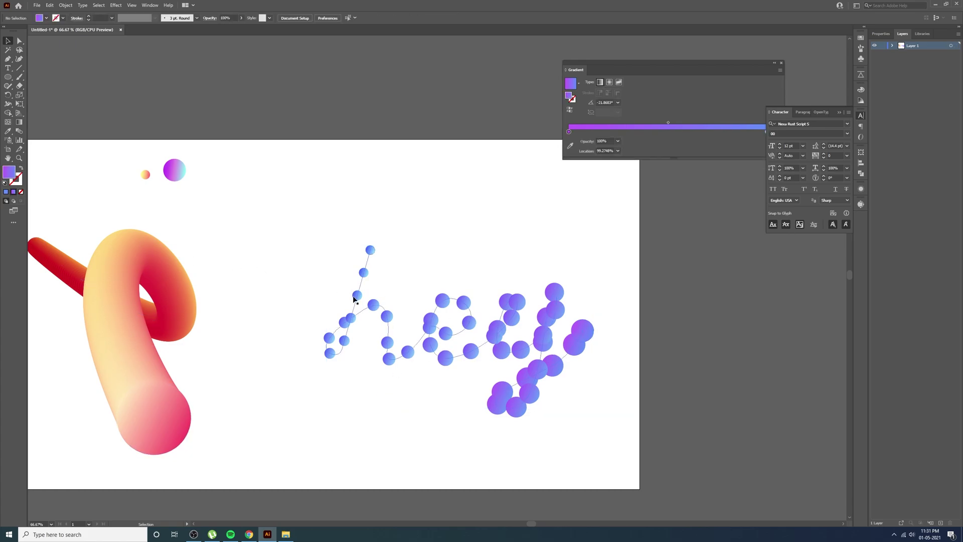
{"action": "left_click", "coordinate": [382, 317]}
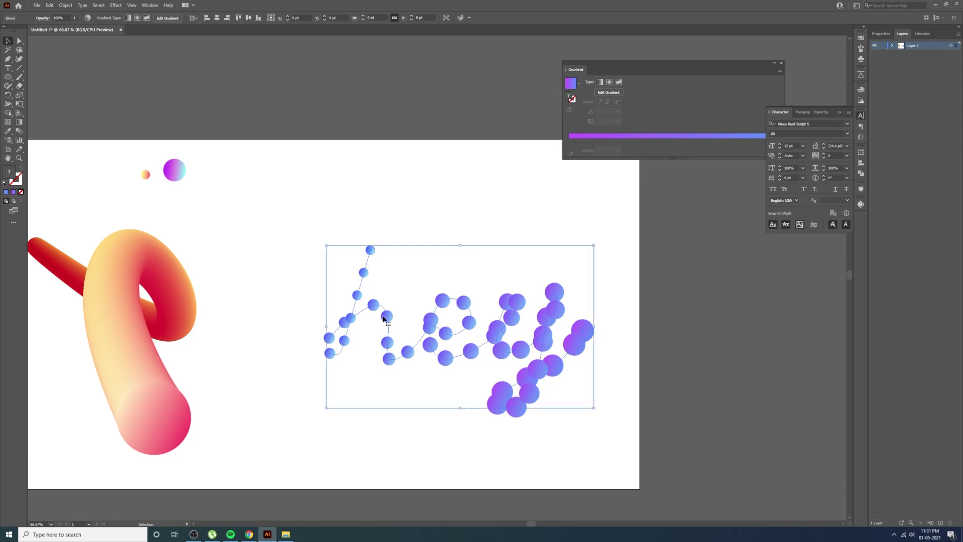
{"action": "double_click", "coordinate": [20, 133]}
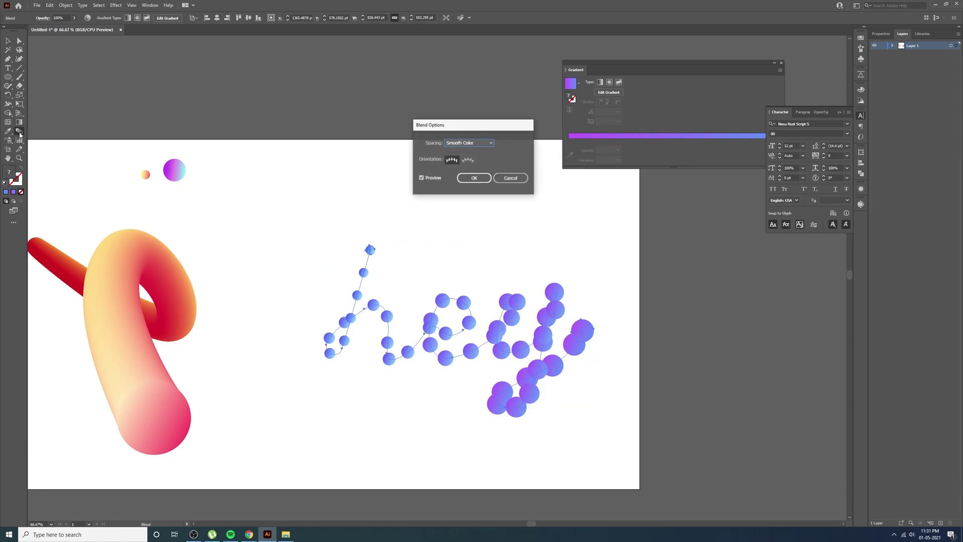
Set the blend spacing to Specified Distance 0.18 and apply it.
{"action": "left_click", "coordinate": [490, 145]}
{"action": "left_click", "coordinate": [478, 160]}
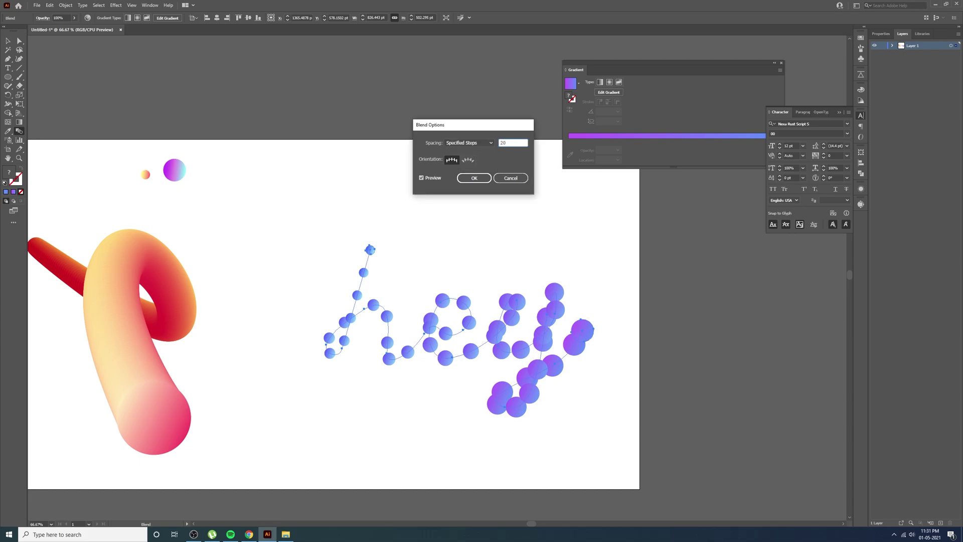
{"action": "scroll", "coordinate": [516, 142], "scroll_direction": "up", "scroll_amount": 20}
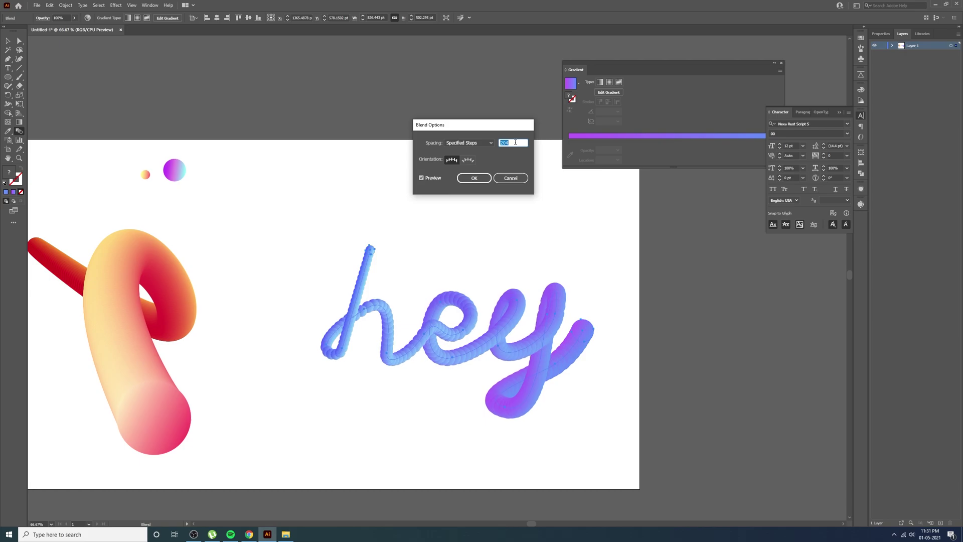
{"action": "scroll", "coordinate": [515, 142], "scroll_direction": "up", "scroll_amount": 13}
{"action": "left_click", "coordinate": [470, 143]}
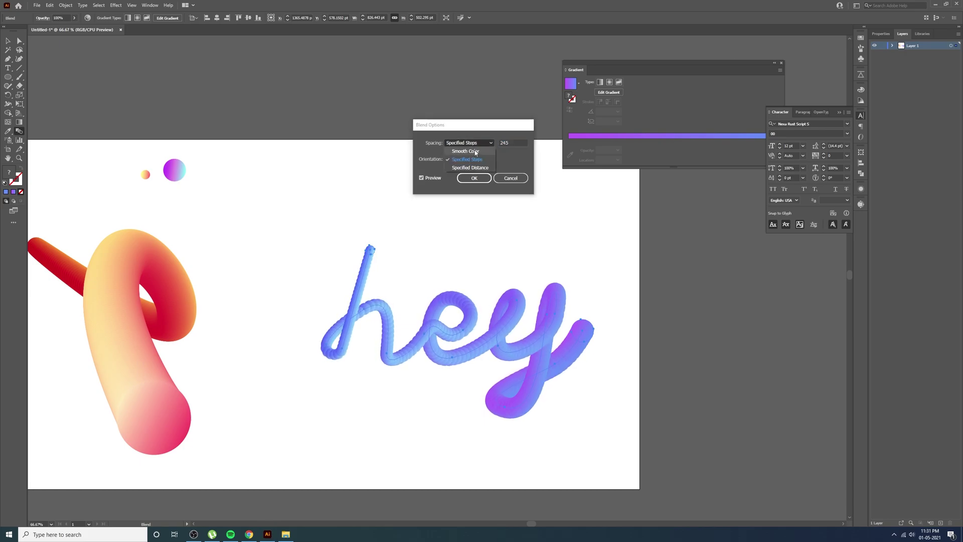
{"action": "left_click", "coordinate": [465, 168]}
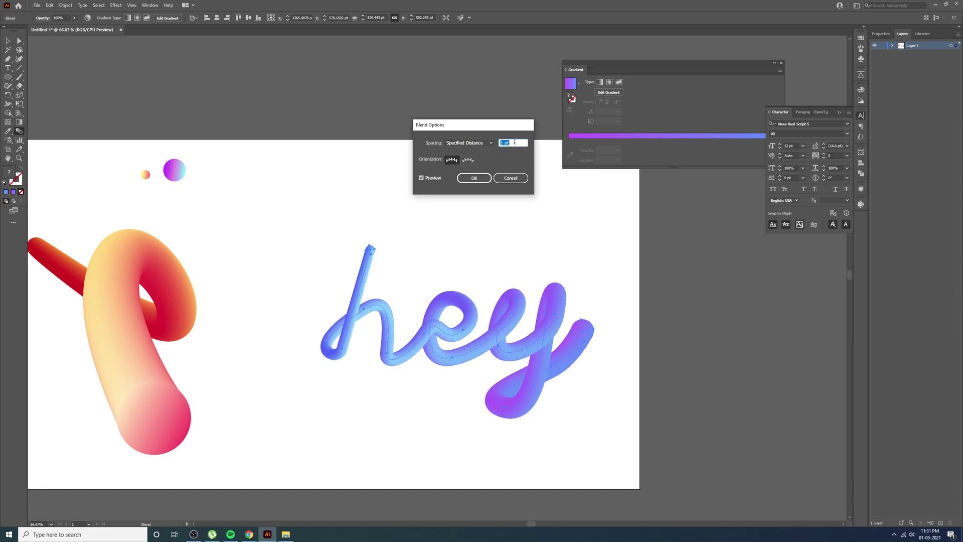
{"action": "type", "text": "0.18"}
{"action": "key", "text": "Return"}
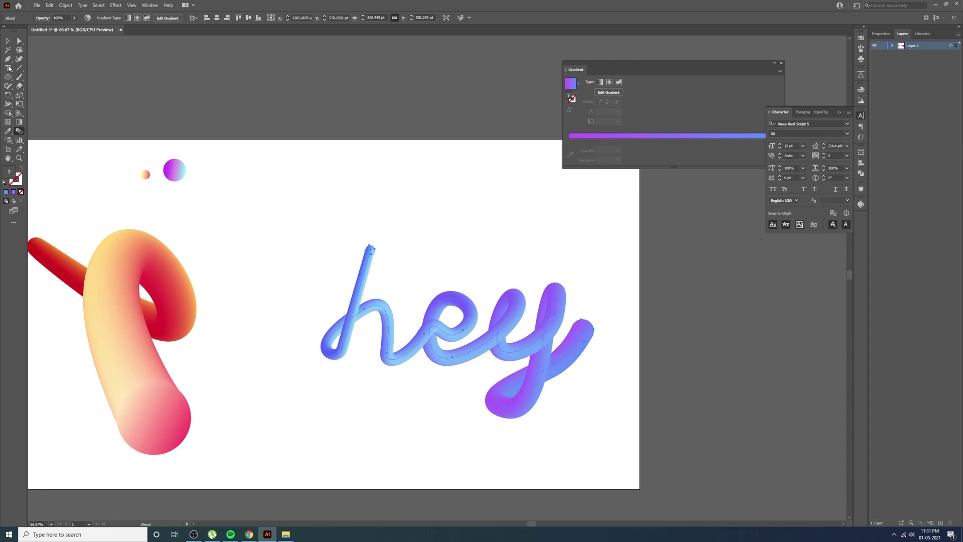
Return to the Selection tool and deselect the hey blend.
{"action": "left_click", "coordinate": [18, 42]}
{"action": "left_click", "coordinate": [8, 42]}
{"action": "left_click", "coordinate": [555, 236]}
{"action": "scroll", "coordinate": [555, 236], "scroll_direction": "down", "scroll_amount": 1}
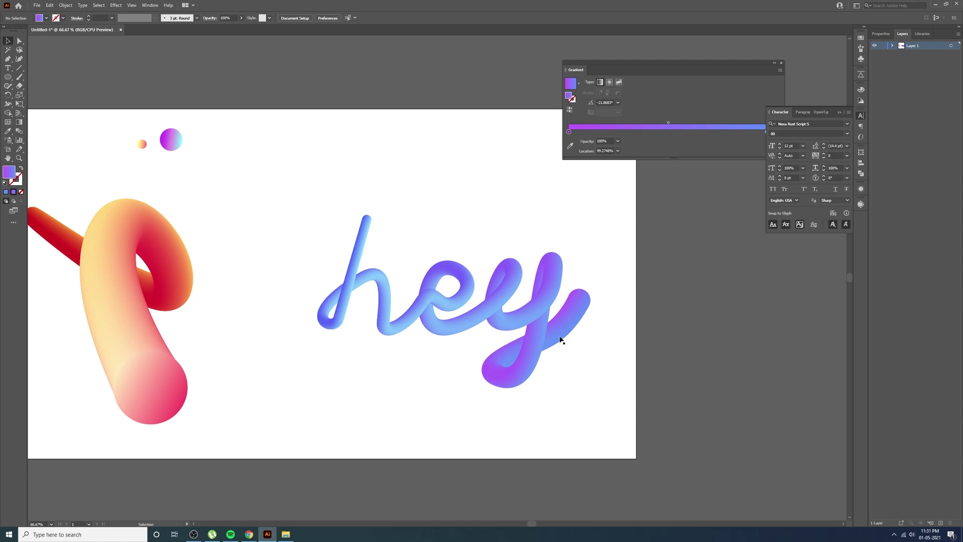
Select the hey blend and enter Isolation Mode to edit its circles.
{"action": "left_click", "coordinate": [561, 344]}
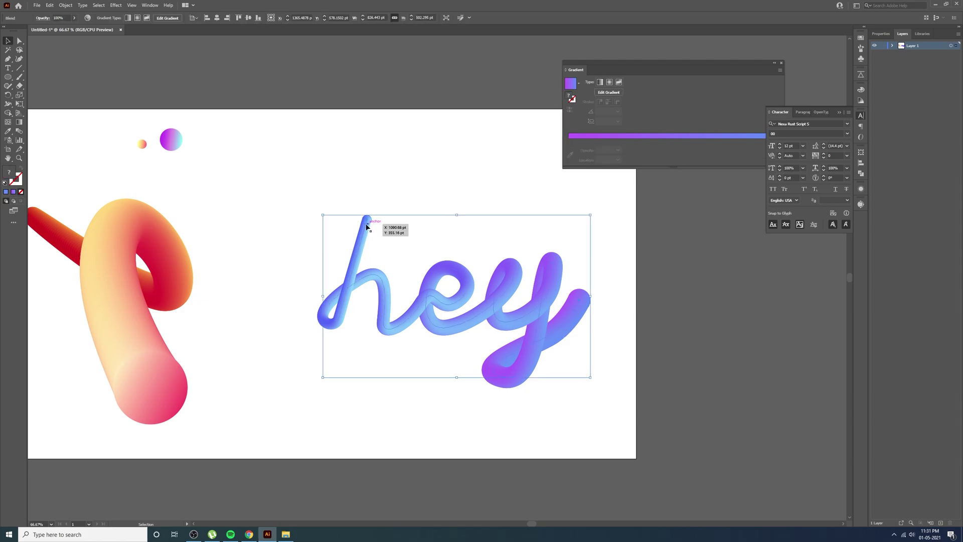
{"action": "left_click_drag", "start_coordinate": [367, 227], "coordinate": [381, 235]}
{"action": "double_click", "coordinate": [585, 307]}
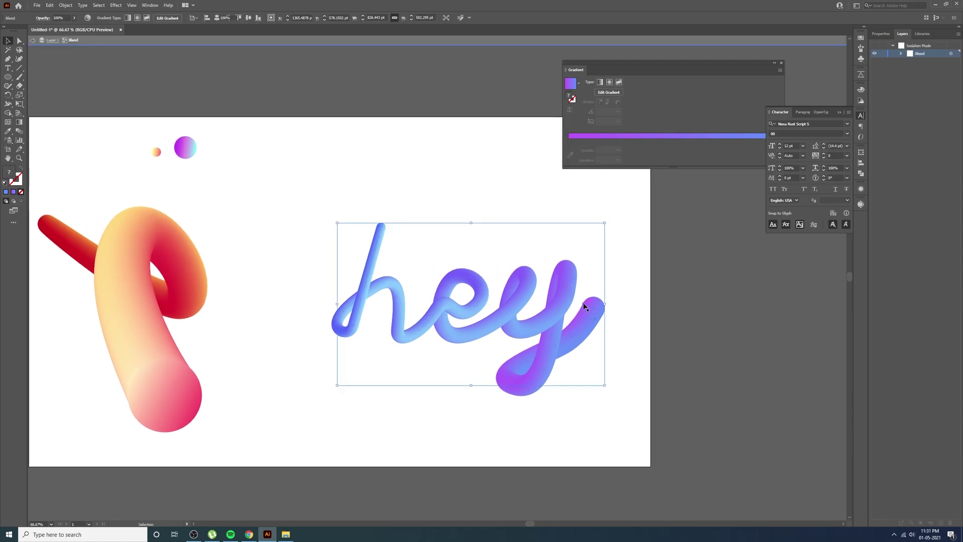
Give the y-tail end circle the pink gradient sampled from the p tube.
{"action": "left_click", "coordinate": [596, 308]}
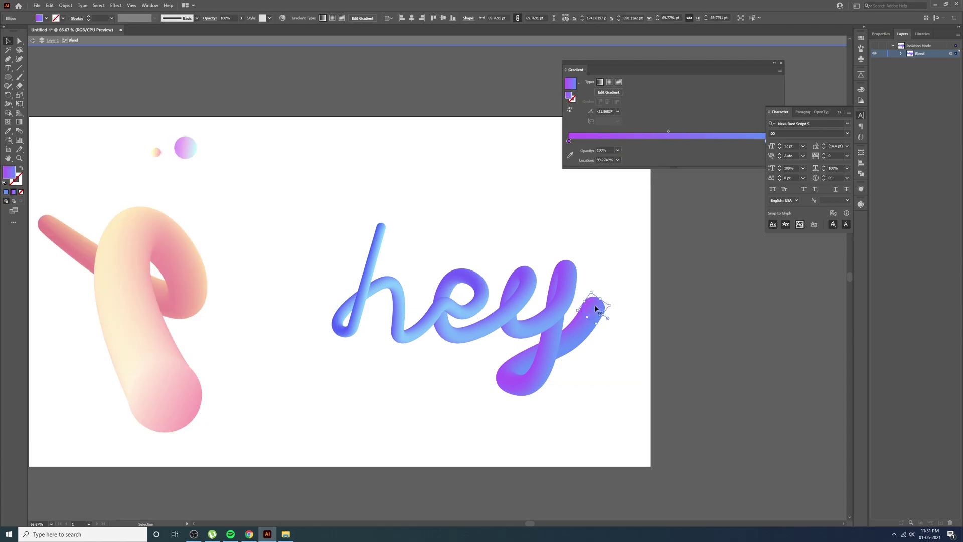
{"action": "key", "text": "i"}
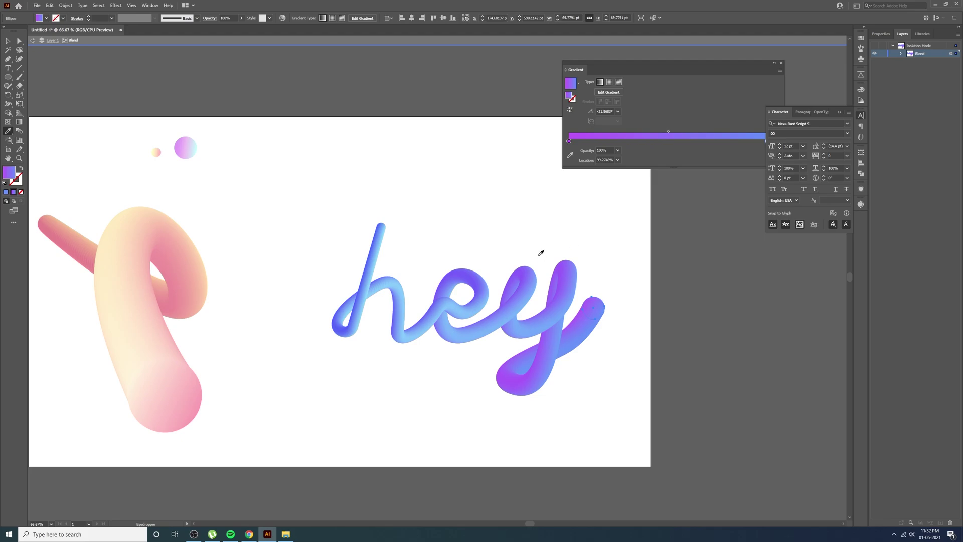
{"action": "left_click", "coordinate": [186, 147]}
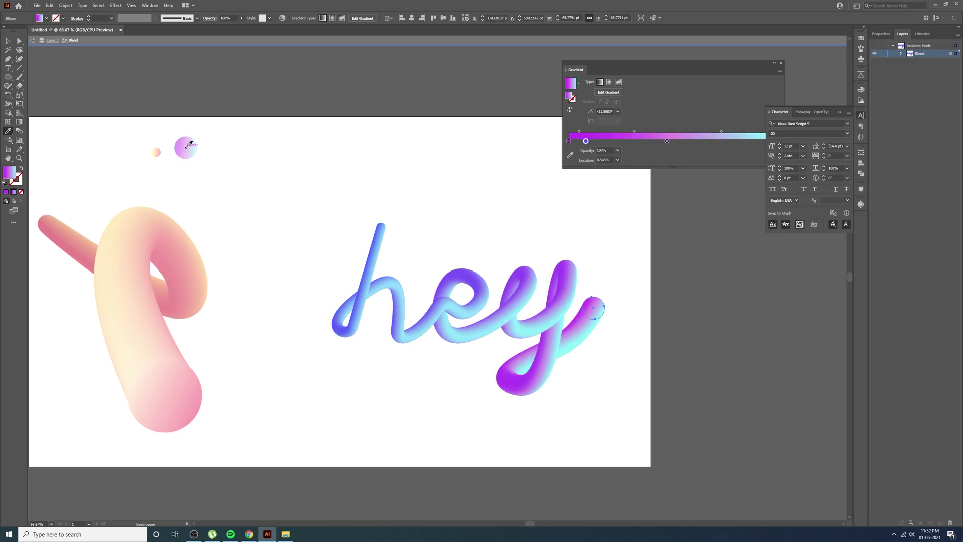
{"action": "left_click", "coordinate": [161, 148]}
{"action": "left_click", "coordinate": [190, 387]}
{"action": "key", "text": "v"}
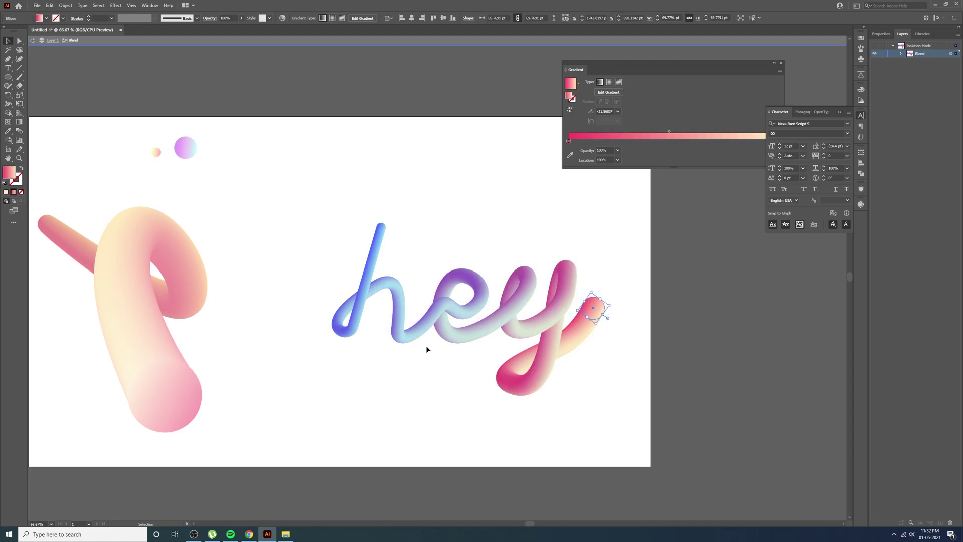
Eyedrop the red-orange gradient onto the h's top end circle, then exit Isolation Mode.
{"action": "left_click", "coordinate": [384, 228]}
{"action": "key", "text": "i"}
{"action": "left_click", "coordinate": [49, 218]}
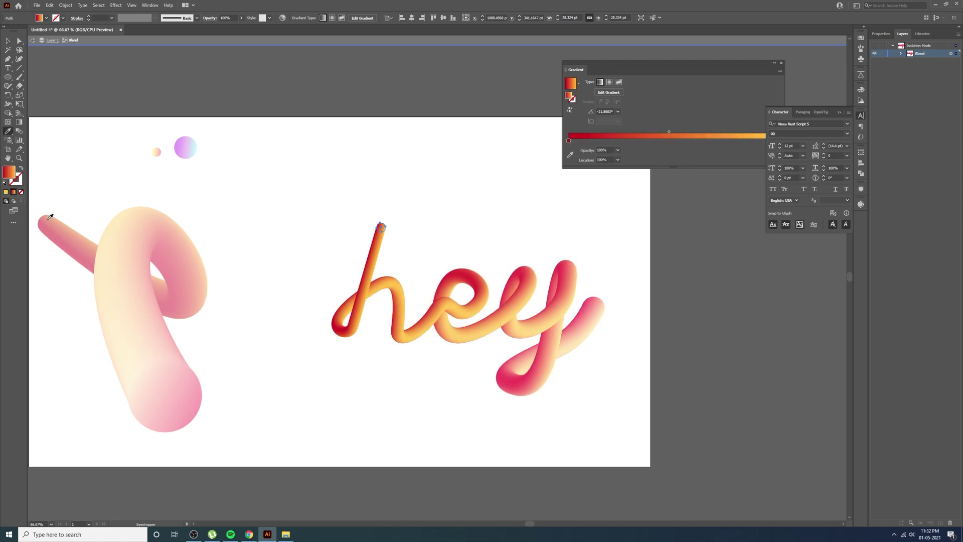
{"action": "key", "text": "v"}
{"action": "left_click", "coordinate": [301, 179]}
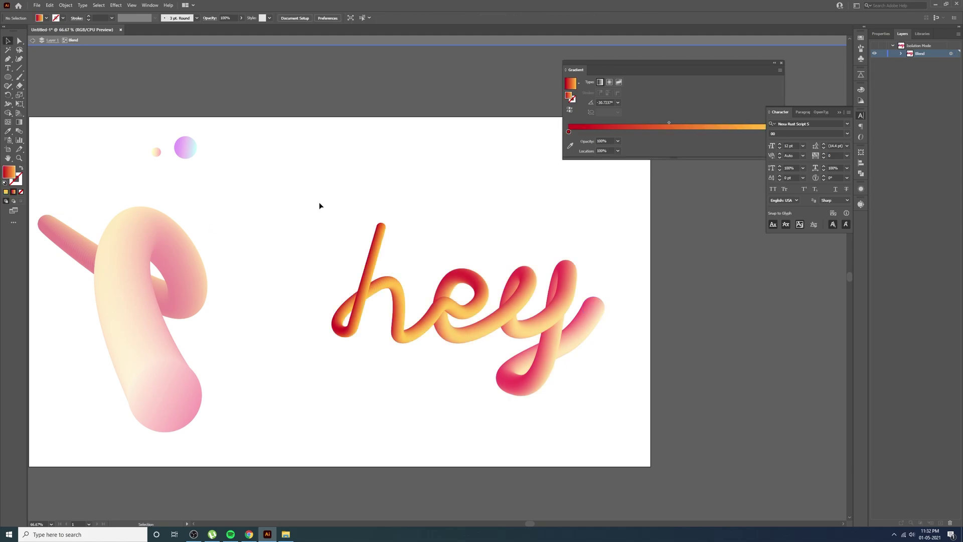
{"action": "double_click", "coordinate": [357, 362]}
{"action": "key", "text": "ctrl+minus"}
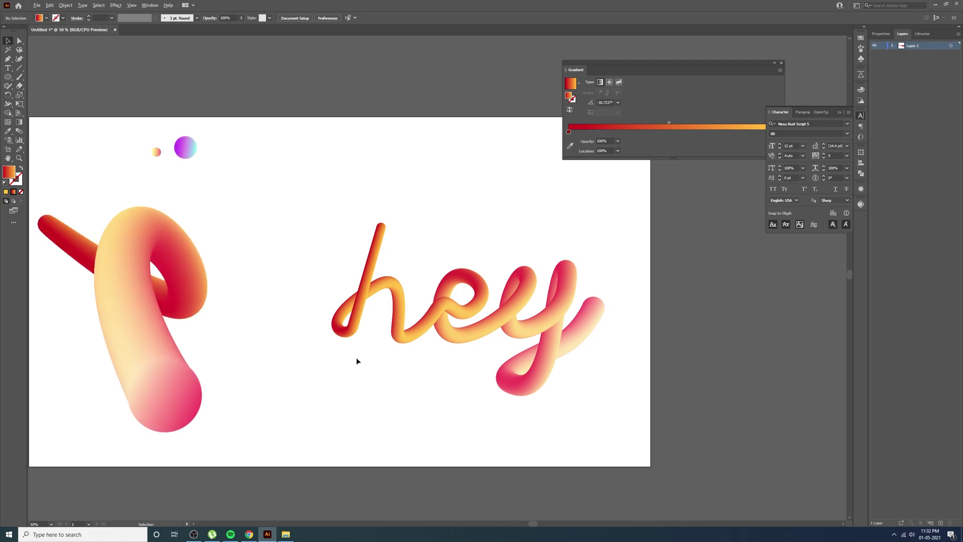